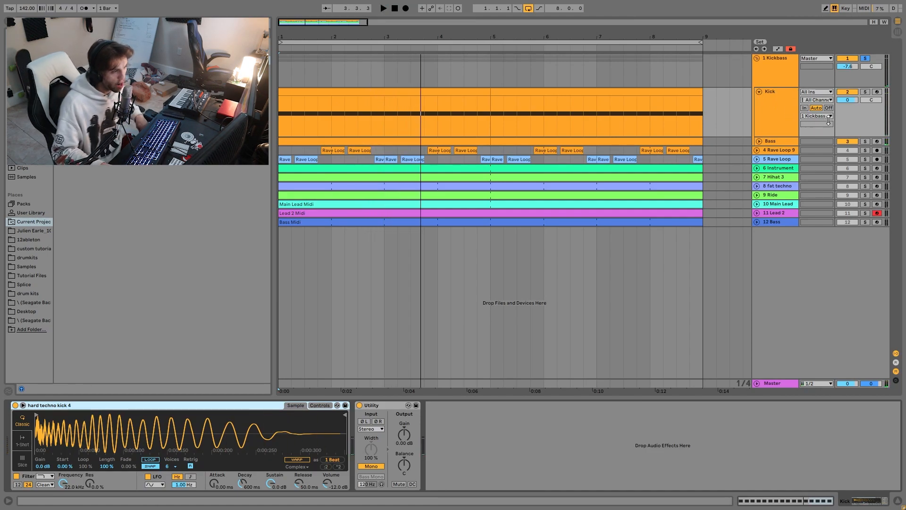
Solo the Kick track in the Kickbass group and listen to it on its own.
{"action": "left_click", "coordinate": [866, 92]}
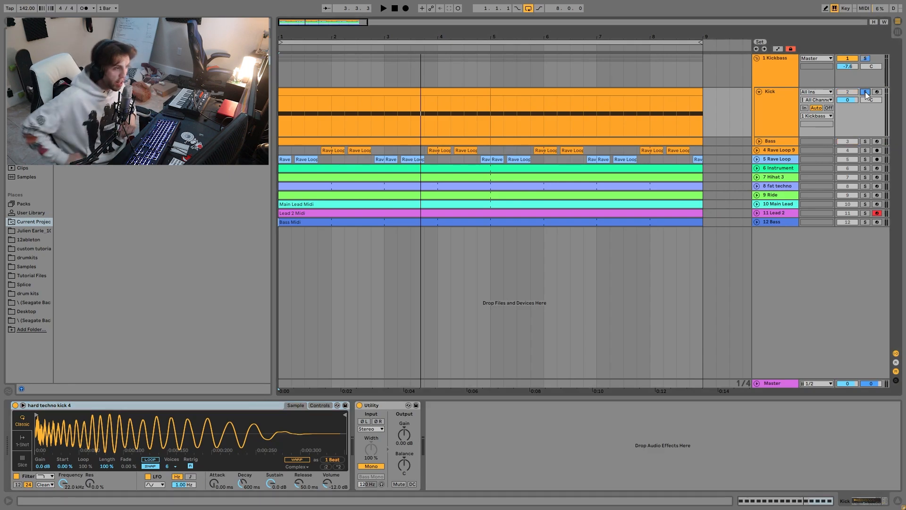
{"action": "key", "text": "space"}
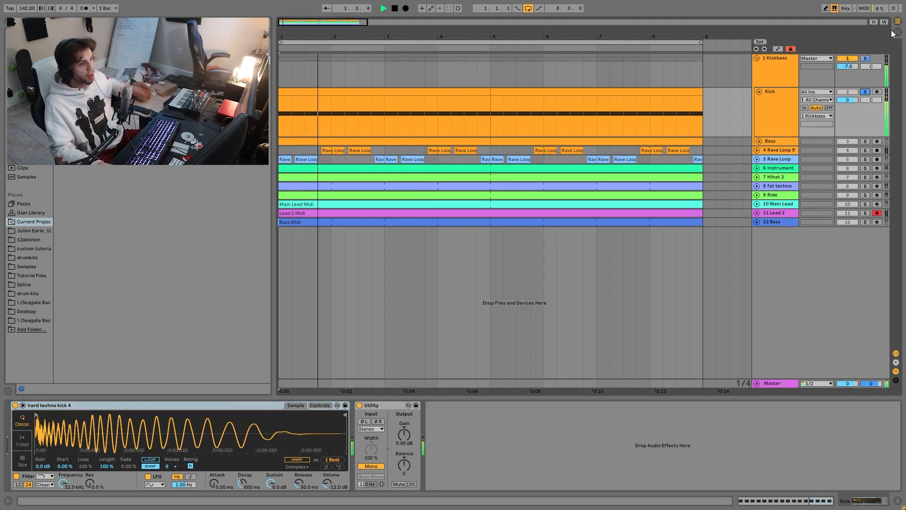
{"action": "key", "text": "space"}
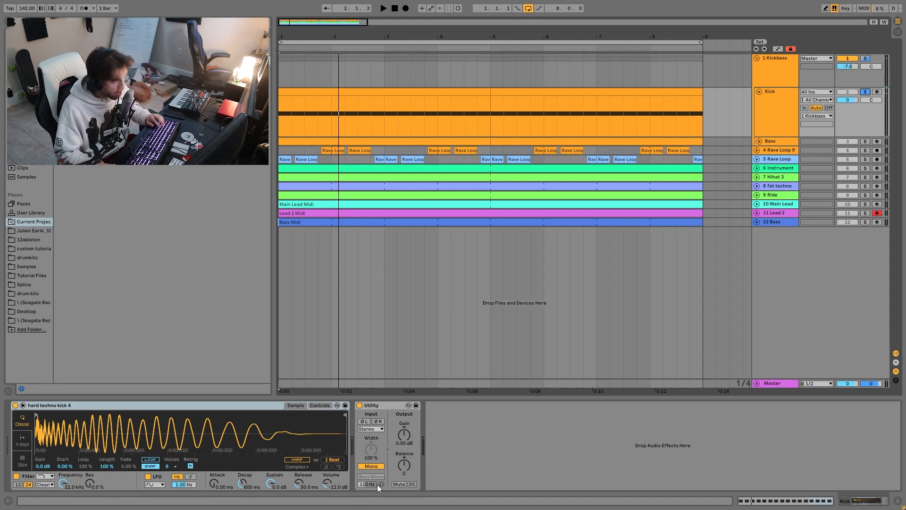
Solo the Bass track in place of the Kick, unfold it and start playback with its device chain shown.
{"action": "left_click", "coordinate": [865, 142]}
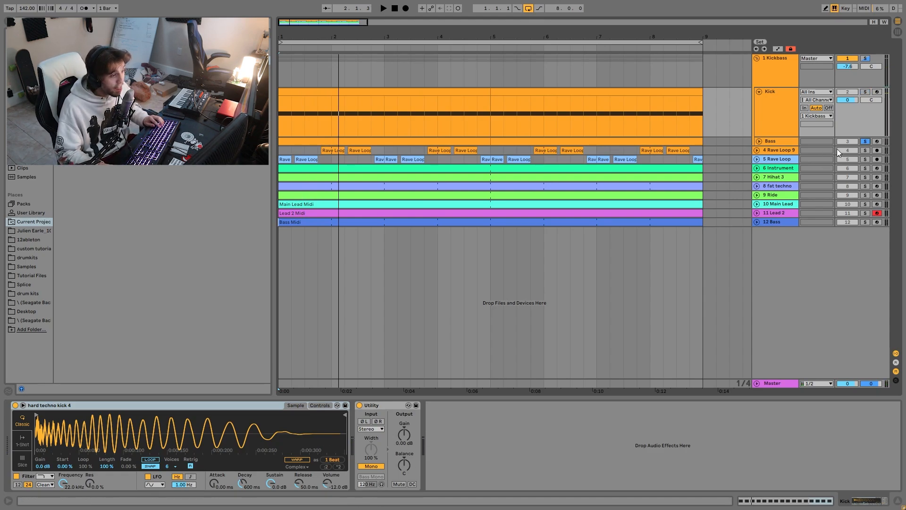
{"action": "left_click", "coordinate": [772, 142]}
{"action": "key", "text": "space"}
{"action": "left_click", "coordinate": [759, 141]}
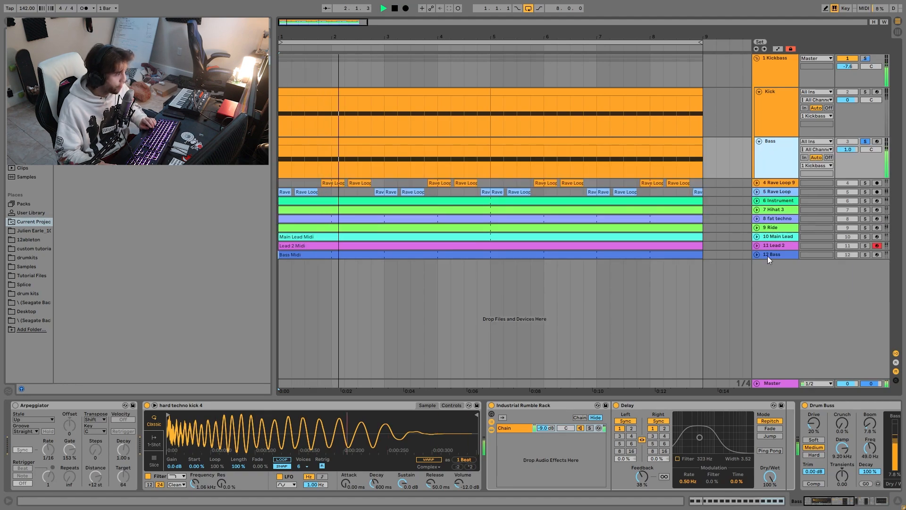
{"action": "right_click", "coordinate": [530, 406]}
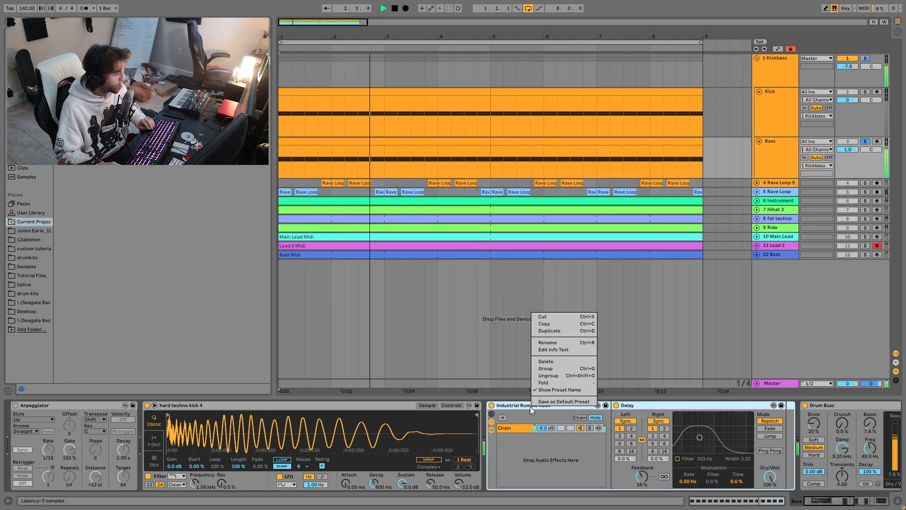
{"action": "left_click", "coordinate": [551, 376]}
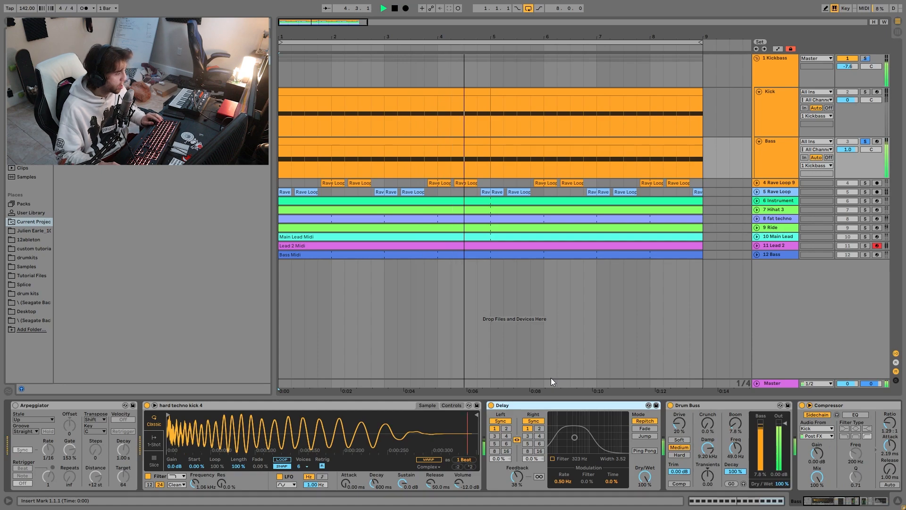
{"action": "key", "text": "ctrl+z"}
{"action": "key", "text": "space"}
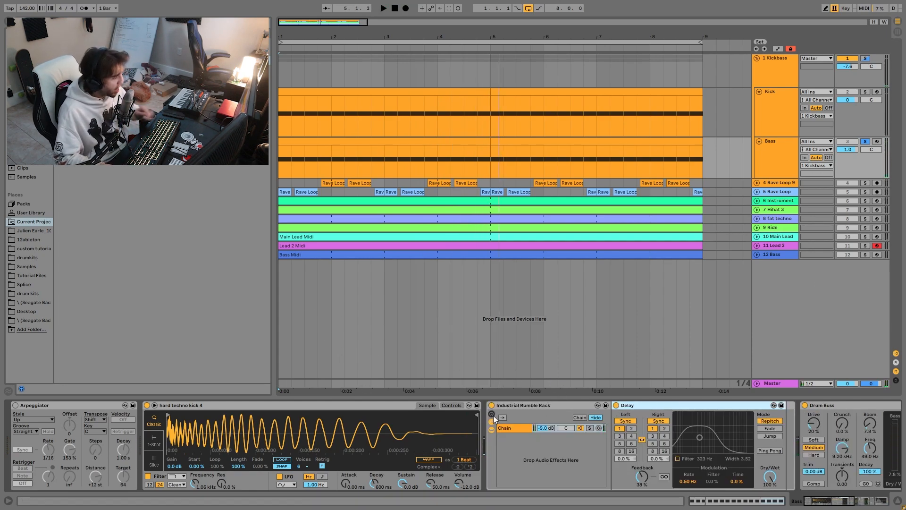
Delete the Utility device between the Compressor and EQ Eight on the Bass track.
{"action": "scroll", "coordinate": [494, 416], "scroll_direction": "down", "scroll_amount": 10}
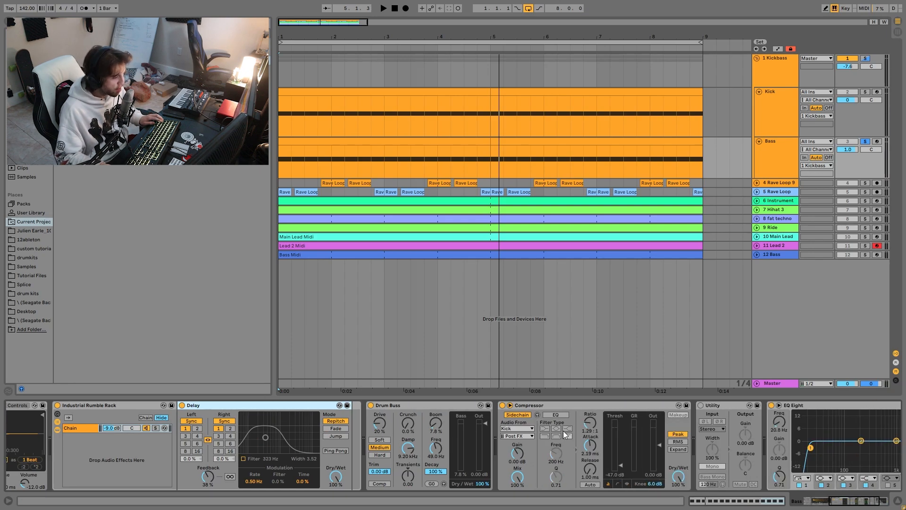
{"action": "scroll", "coordinate": [565, 435], "scroll_direction": "down", "scroll_amount": 4}
{"action": "left_click", "coordinate": [577, 406]}
{"action": "key", "text": "Delete"}
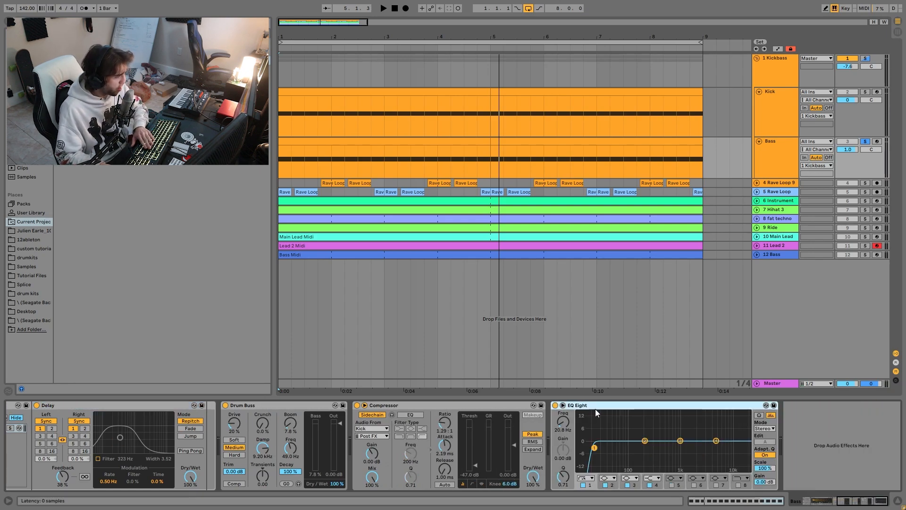
Bypass the Bass track's EQ Eight, Compressor, Drum Buss and Industrial Rumble Rack.
{"action": "left_click", "coordinate": [555, 405]}
{"action": "scroll", "coordinate": [444, 434], "scroll_direction": "up", "scroll_amount": 3}
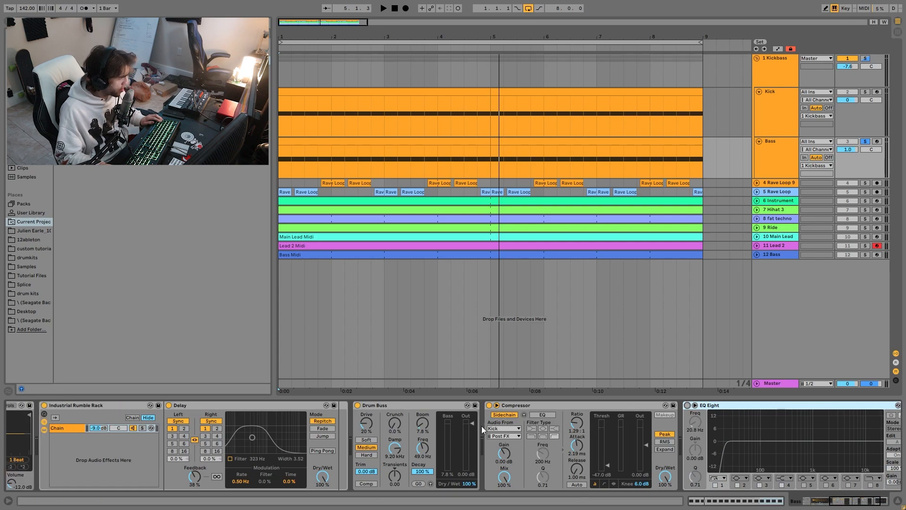
{"action": "left_click", "coordinate": [489, 405]}
{"action": "scroll", "coordinate": [427, 428], "scroll_direction": "up", "scroll_amount": 2}
{"action": "left_click", "coordinate": [424, 405]}
{"action": "scroll", "coordinate": [388, 439], "scroll_direction": "up", "scroll_amount": 2}
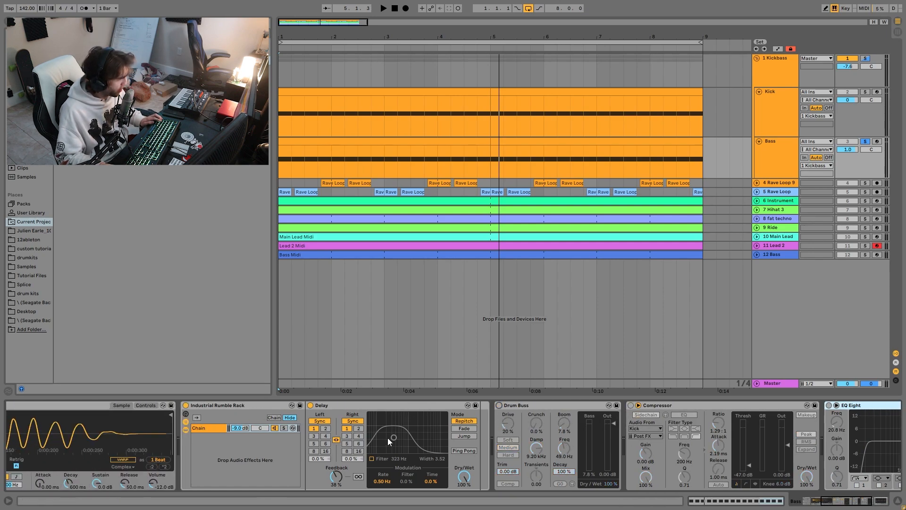
{"action": "left_click", "coordinate": [310, 405]}
{"action": "scroll", "coordinate": [279, 416], "scroll_direction": "up", "scroll_amount": 3}
{"action": "left_click", "coordinate": [290, 405]}
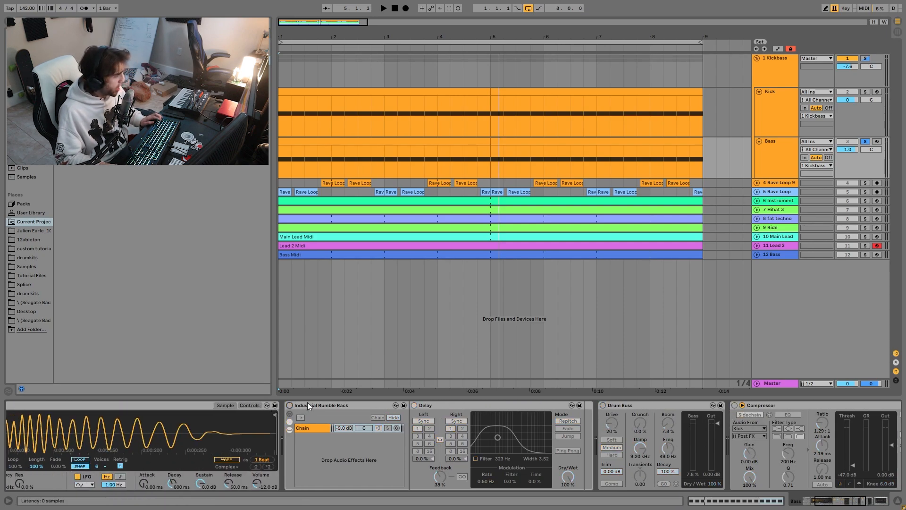
Play the soloed Bass track from the start to hear the sampled kick without its audio effects.
{"action": "left_click", "coordinate": [322, 350]}
{"action": "key", "text": "space"}
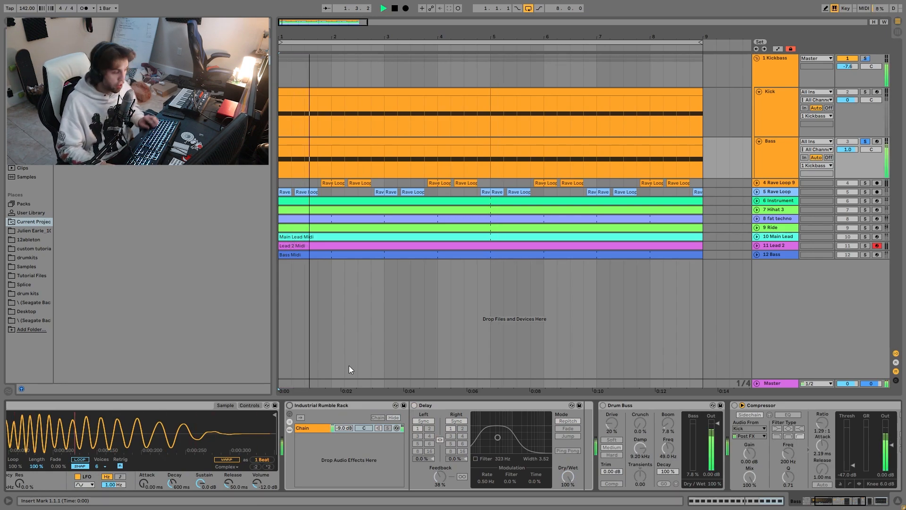
{"action": "scroll", "coordinate": [324, 434], "scroll_direction": "up", "scroll_amount": 5}
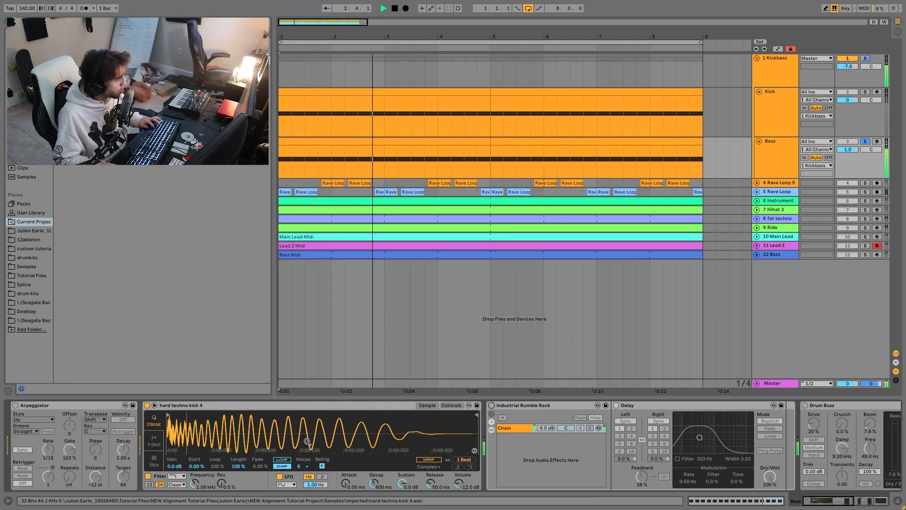
{"action": "key", "text": "space"}
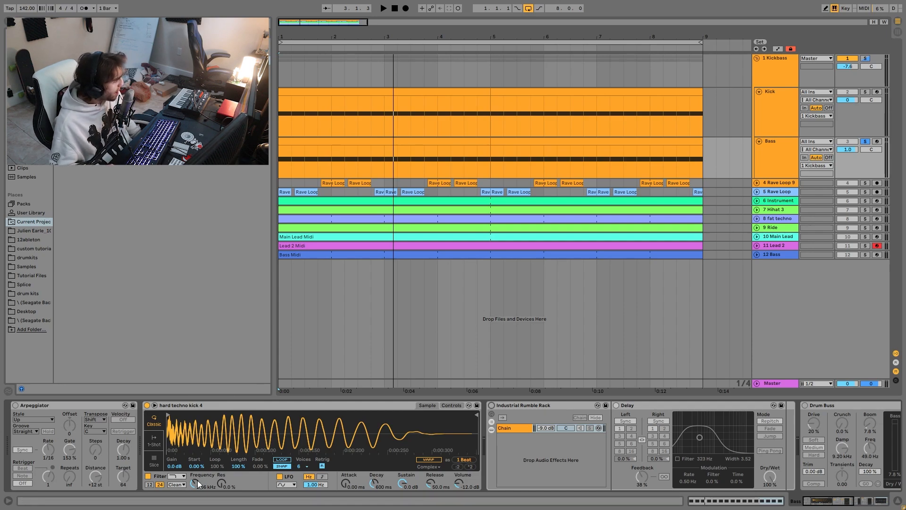
Compare playback of the Bass track with the filter of the hard techno kick 4 sampler switched off and back on.
{"action": "left_click", "coordinate": [148, 476]}
{"action": "key", "text": "space"}
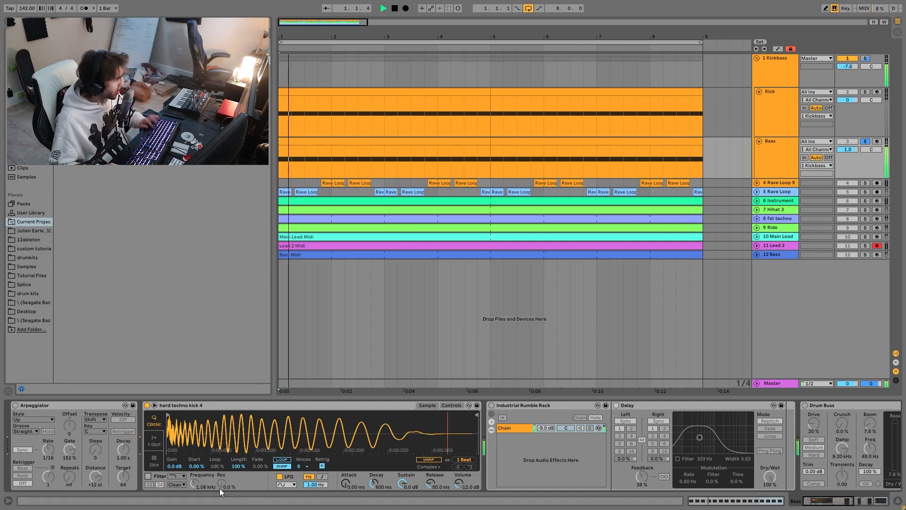
{"action": "scroll", "coordinate": [444, 472], "scroll_direction": "right", "scroll_amount": 5}
{"action": "scroll", "coordinate": [461, 467], "scroll_direction": "right", "scroll_amount": 3}
{"action": "key", "text": "space"}
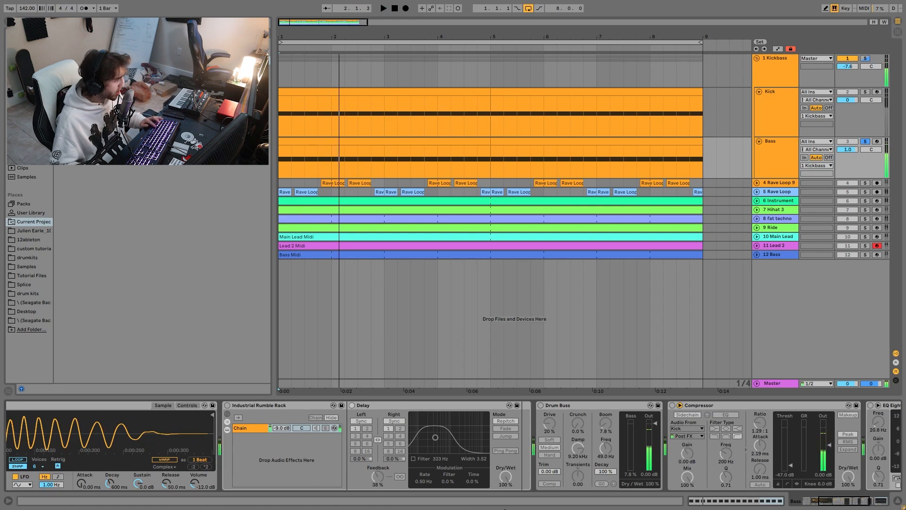
{"action": "scroll", "coordinate": [401, 444], "scroll_direction": "left", "scroll_amount": 8}
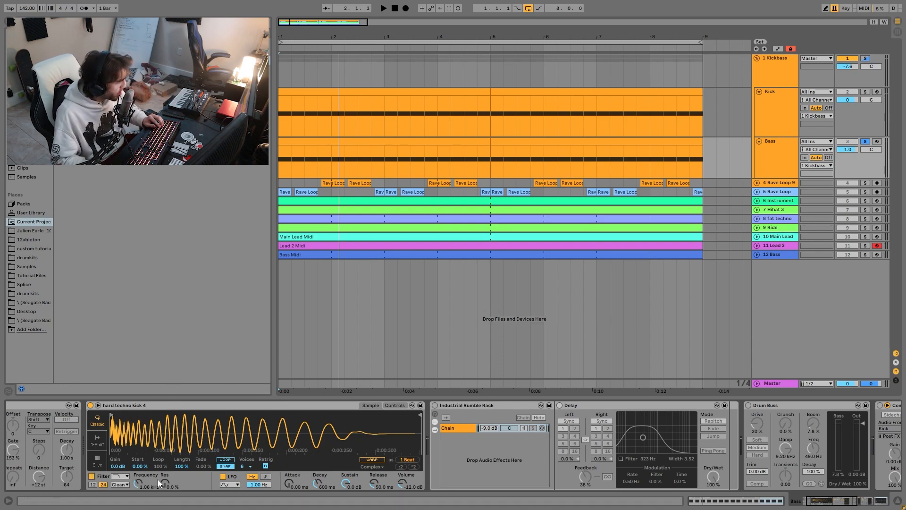
{"action": "key", "text": "space"}
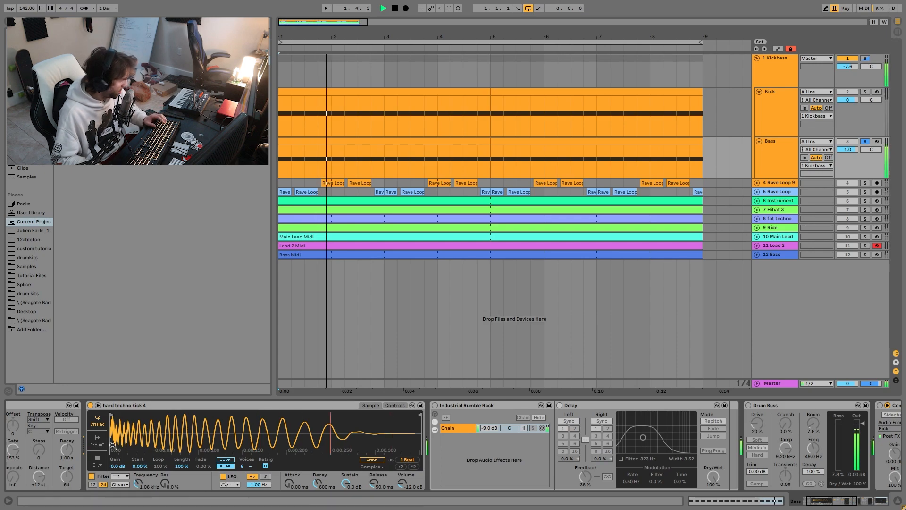
{"action": "key", "text": "space"}
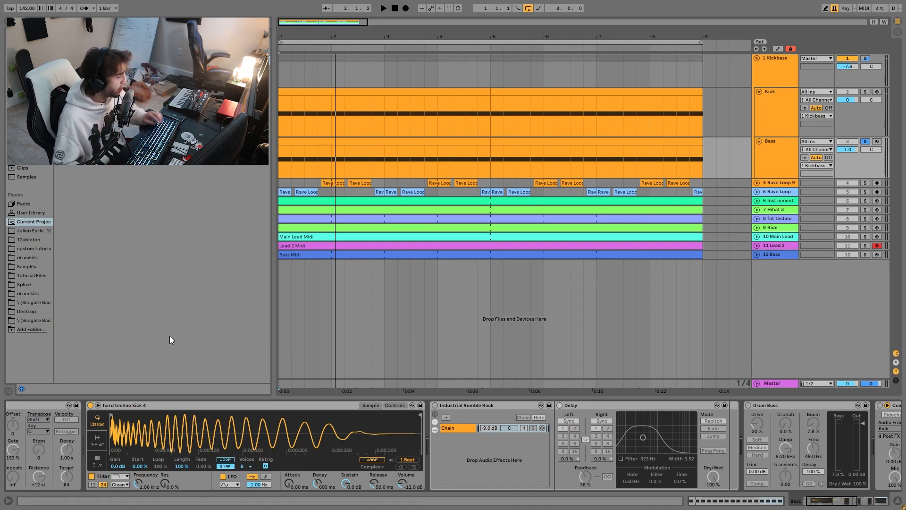
Re-enable the Industrial Rumble Rack with its Delay and play the bass through it.
{"action": "left_click", "coordinate": [435, 405]}
{"action": "key", "text": "space"}
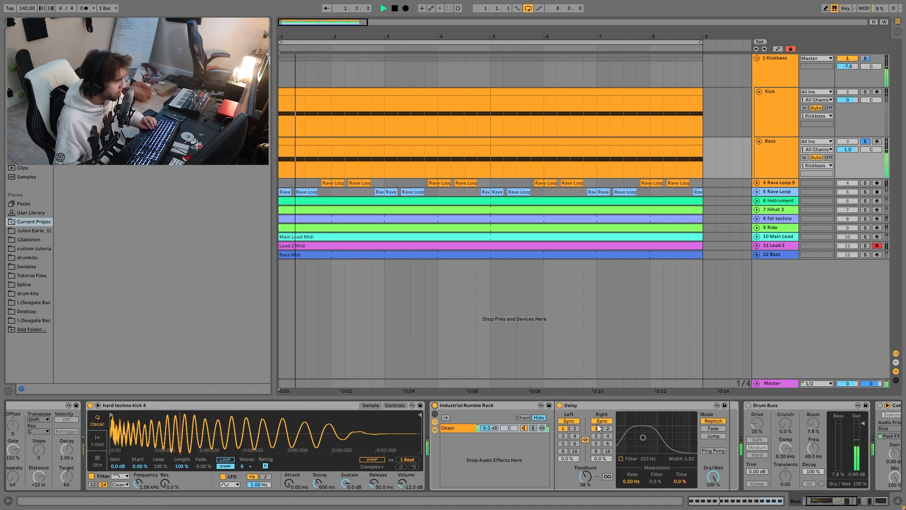
{"action": "scroll", "coordinate": [586, 444], "scroll_direction": "down", "scroll_amount": 5}
{"action": "key", "text": "space"}
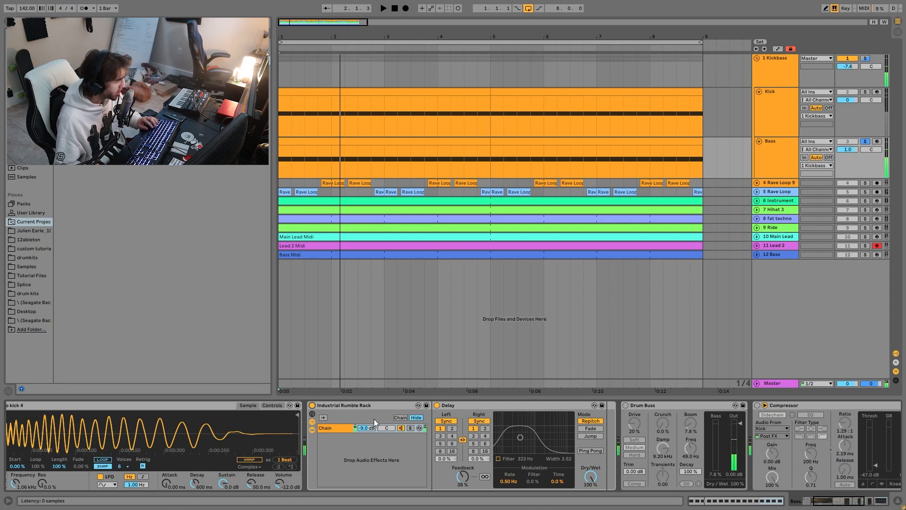
Play the bass again and switch the Drum Buss back on.
{"action": "key", "text": "space"}
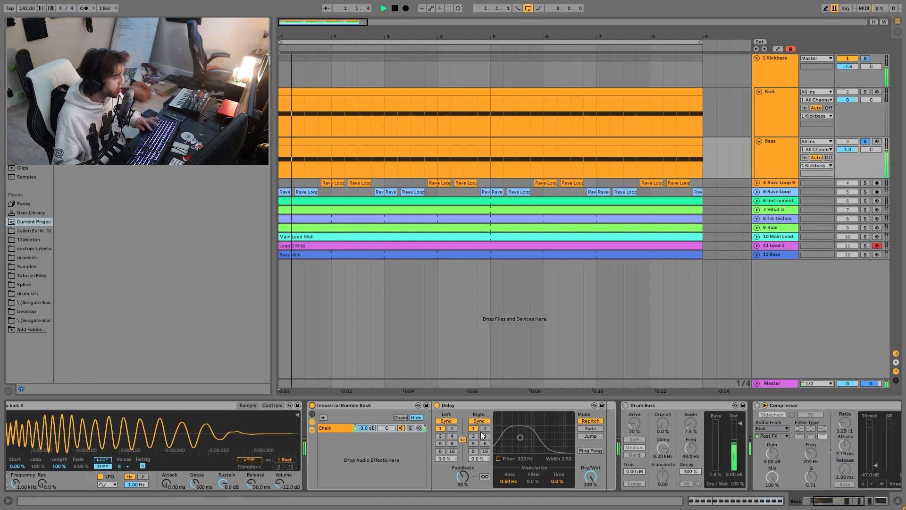
{"action": "scroll", "coordinate": [522, 440], "scroll_direction": "down", "scroll_amount": 5}
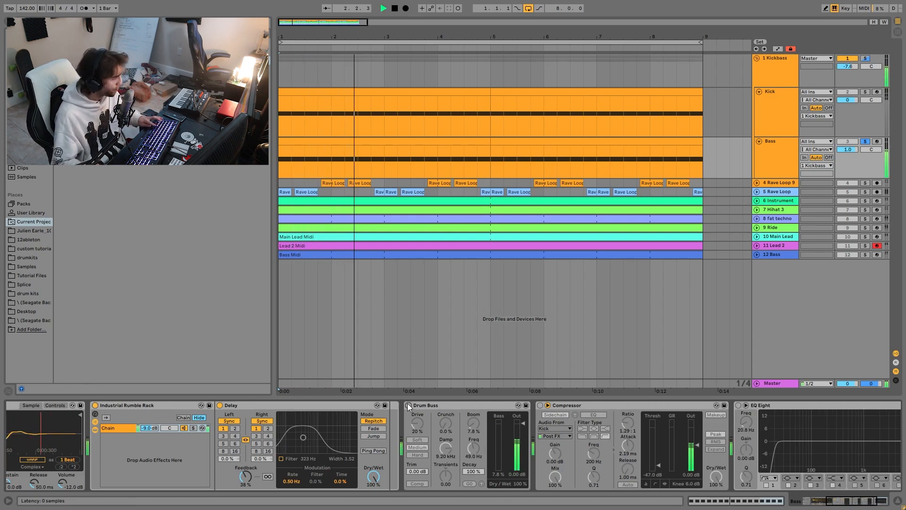
{"action": "scroll", "coordinate": [439, 468], "scroll_direction": "down", "scroll_amount": 3}
{"action": "key", "text": "space"}
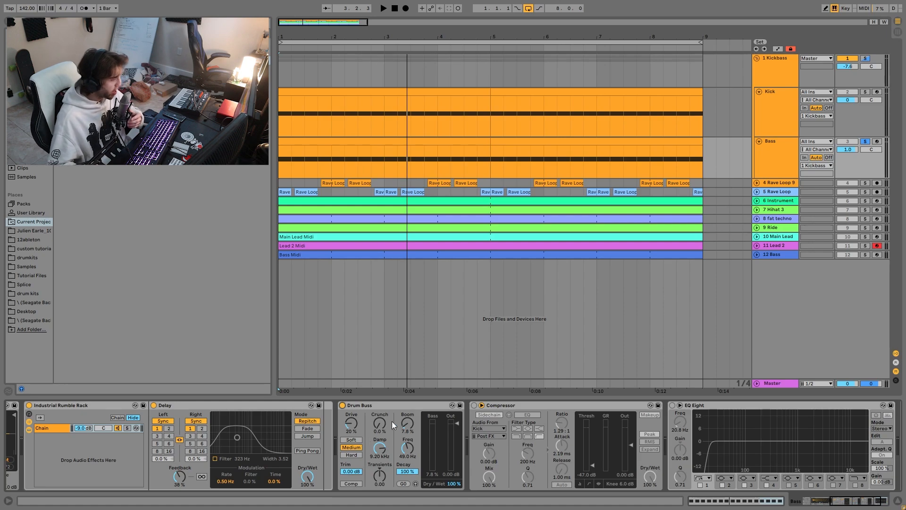
Re-enable the sidechained Compressor and the EQ Eight on the Bass track and listen to the full chain.
{"action": "left_click", "coordinate": [471, 407]}
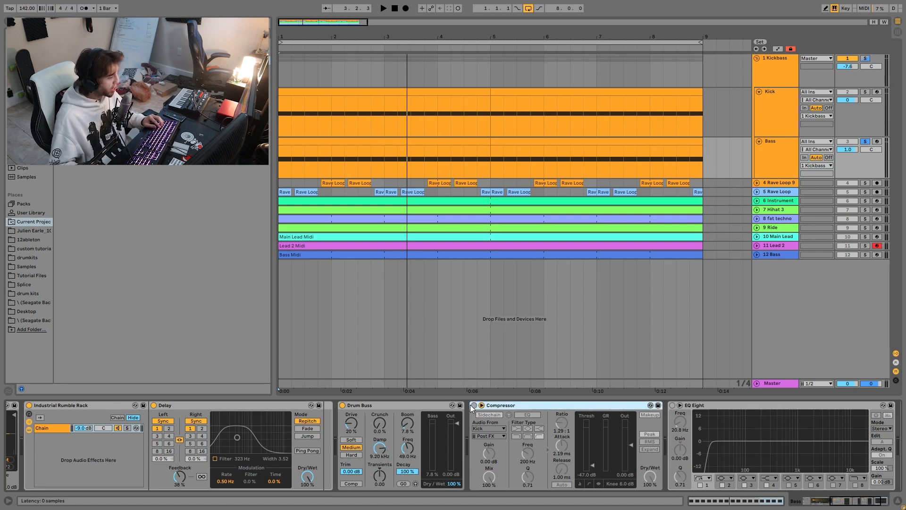
{"action": "left_click", "coordinate": [474, 406]}
{"action": "key", "text": "space"}
{"action": "scroll", "coordinate": [480, 437], "scroll_direction": "right", "scroll_amount": 5}
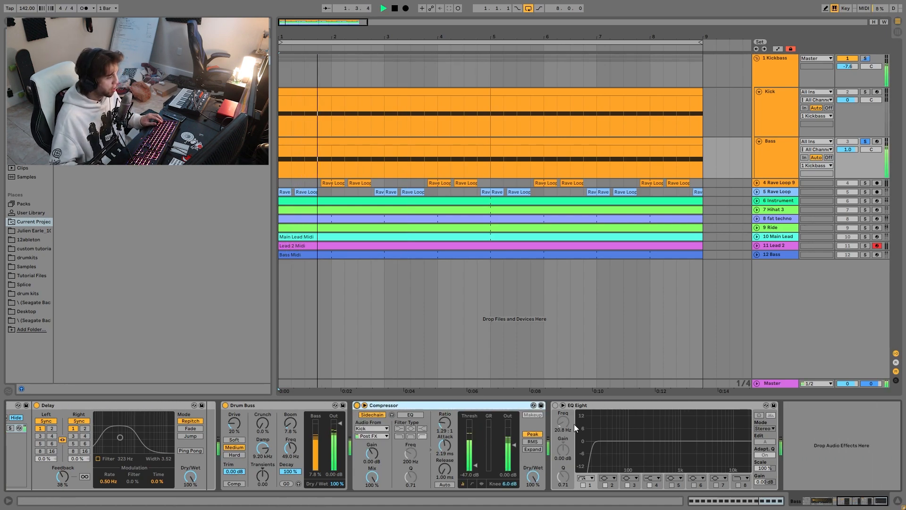
{"action": "left_click", "coordinate": [555, 405]}
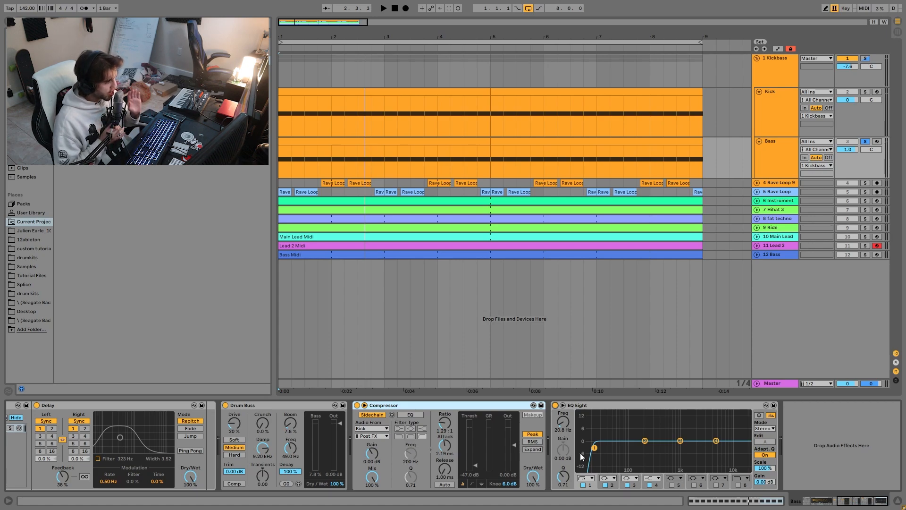
{"action": "key", "text": "space"}
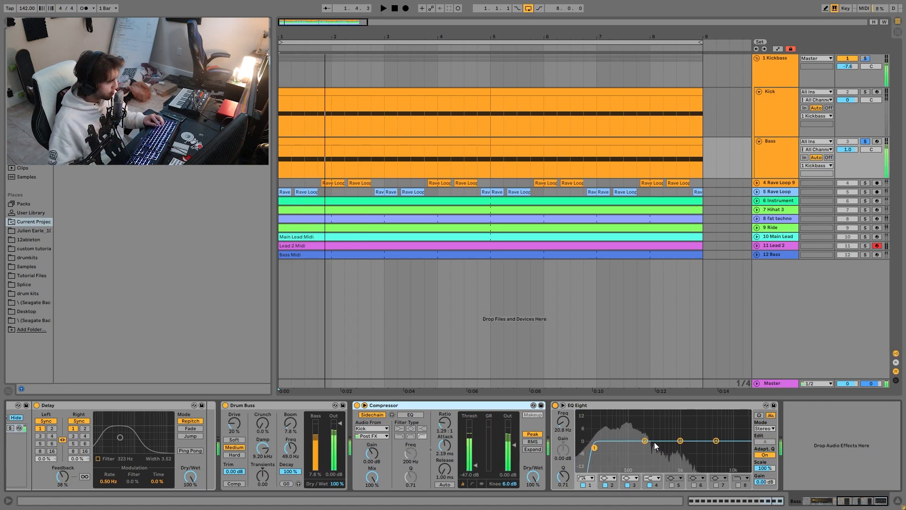
Clear the Bass track's solo and compare the Kickbass group with its Saturator off and on, leaving it bypassed.
{"action": "left_click", "coordinate": [787, 67]}
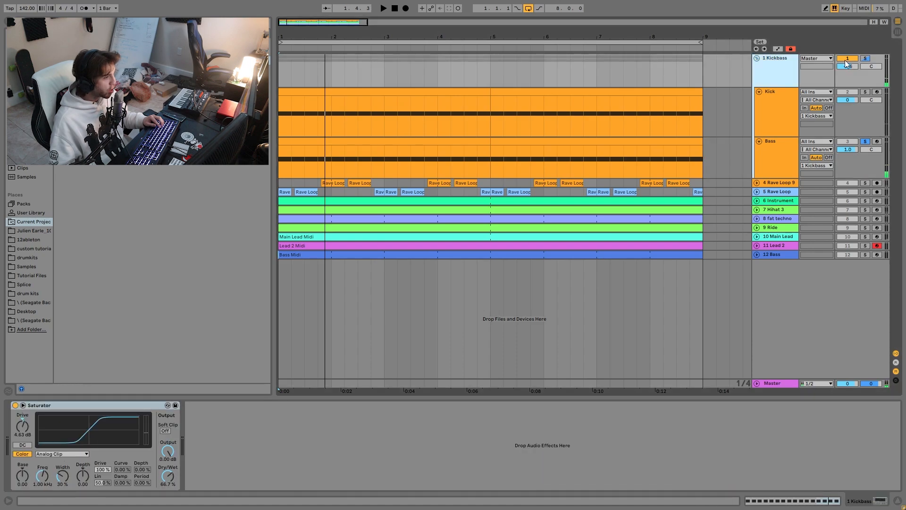
{"action": "left_click_drag", "start_coordinate": [846, 62], "coordinate": [843, 67]}
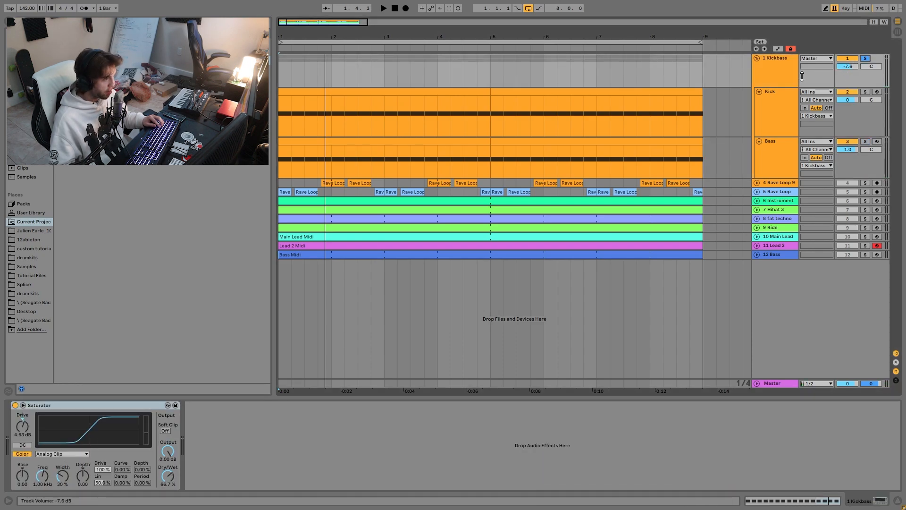
{"action": "left_click", "coordinate": [15, 405]}
{"action": "key", "text": "space"}
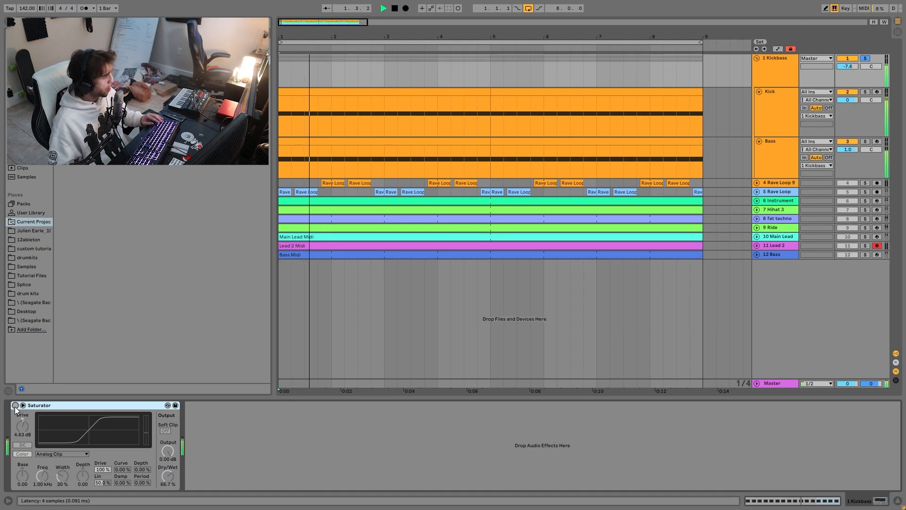
{"action": "left_click", "coordinate": [15, 406]}
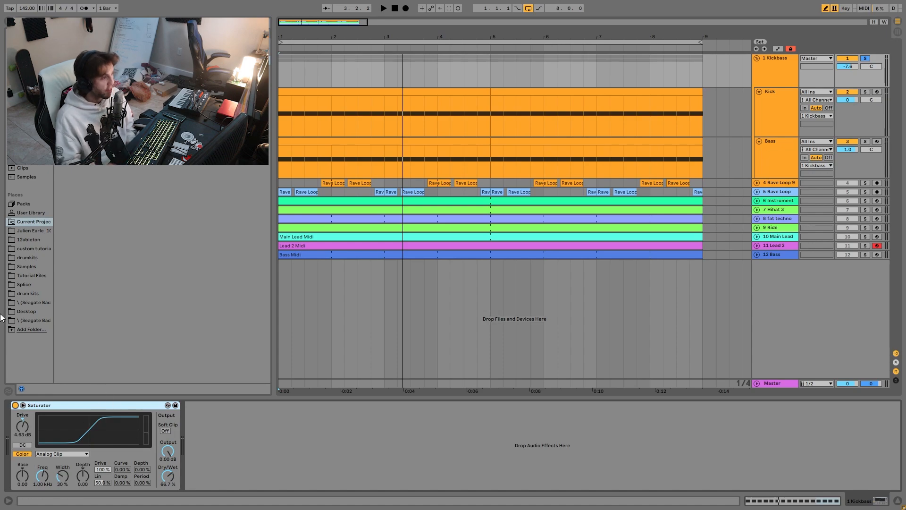
{"action": "left_click", "coordinate": [15, 405]}
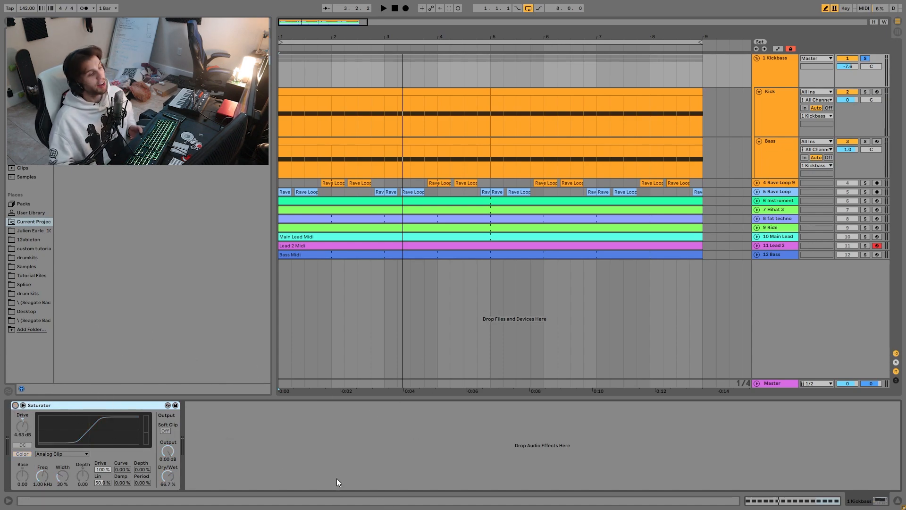
Play the Kickbass group, switch its Saturator back on and listen to it again.
{"action": "key", "text": "space"}
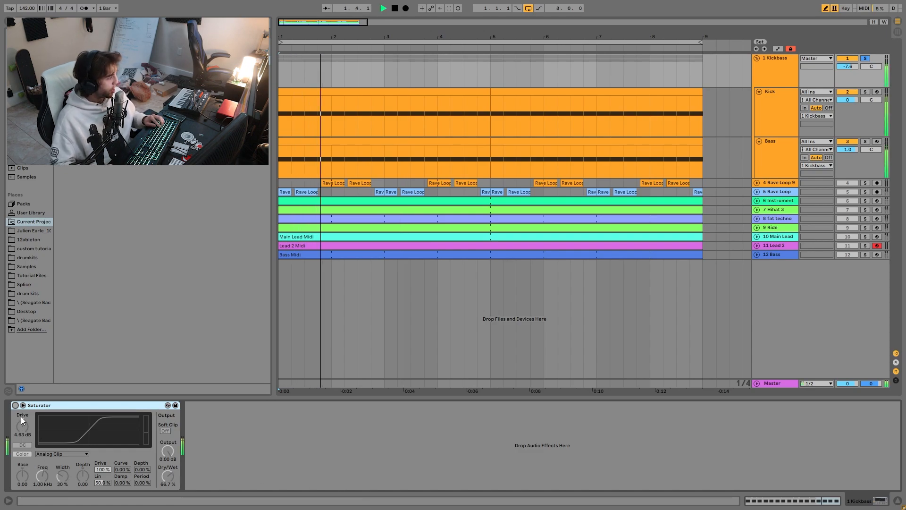
{"action": "left_click", "coordinate": [16, 405]}
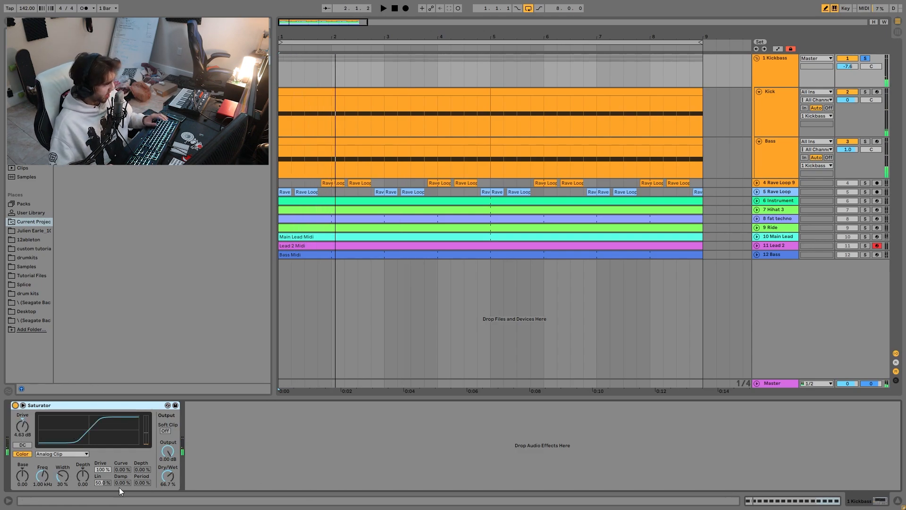
{"action": "key", "text": "space"}
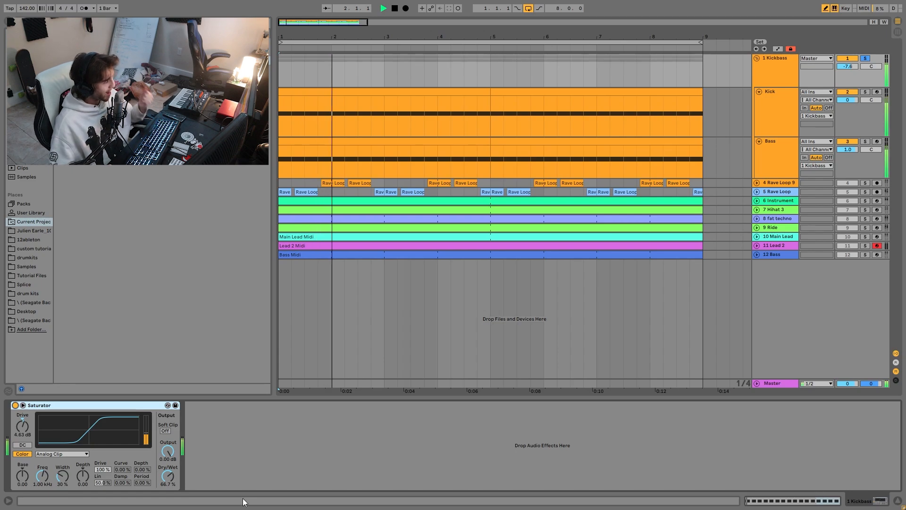
{"action": "key", "text": "space"}
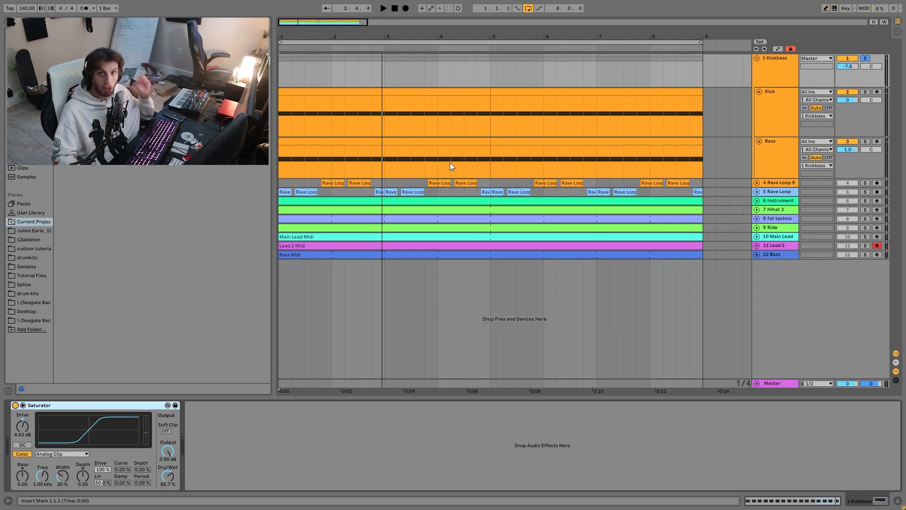
{"action": "key", "text": "space"}
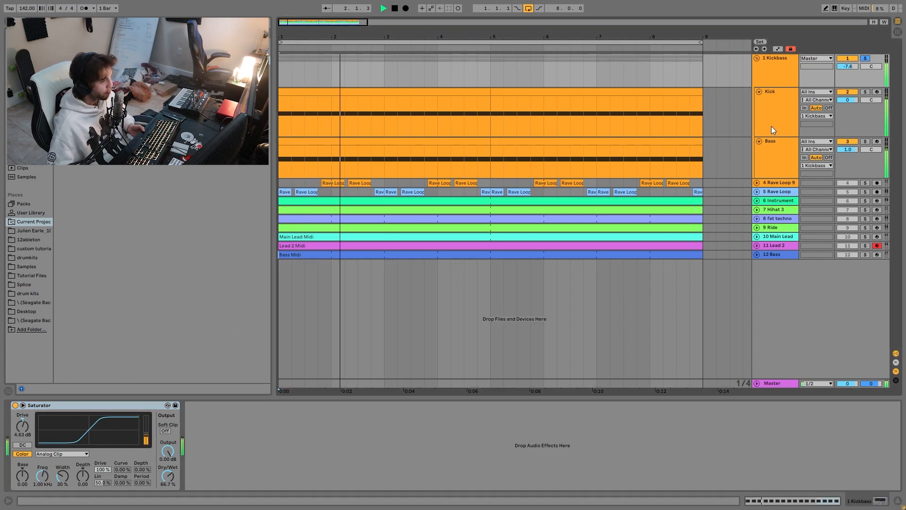
{"action": "key", "text": "space"}
Solo both rave loop tracks together and play them from the start of the arrangement.
{"action": "left_click", "coordinate": [866, 192]}
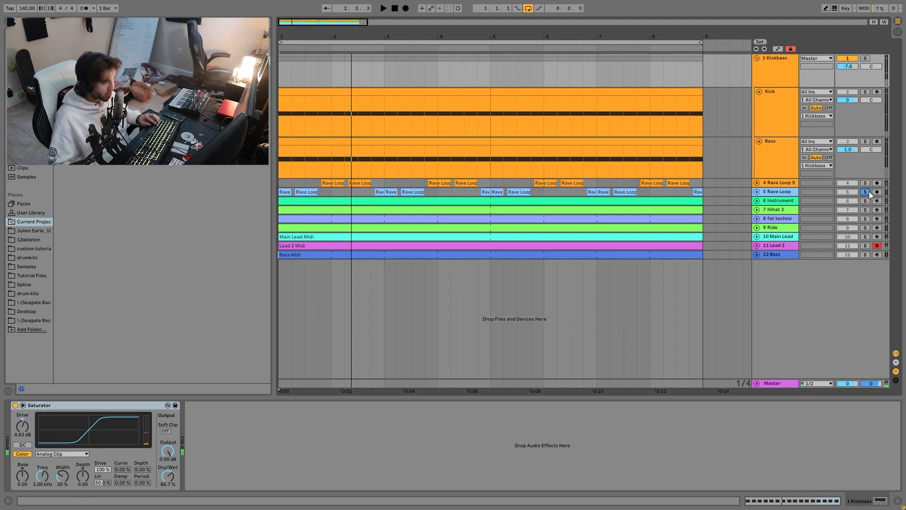
{"action": "left_click", "coordinate": [865, 182], "text": "ctrl"}
{"action": "left_click", "coordinate": [741, 193]}
{"action": "key", "text": "space"}
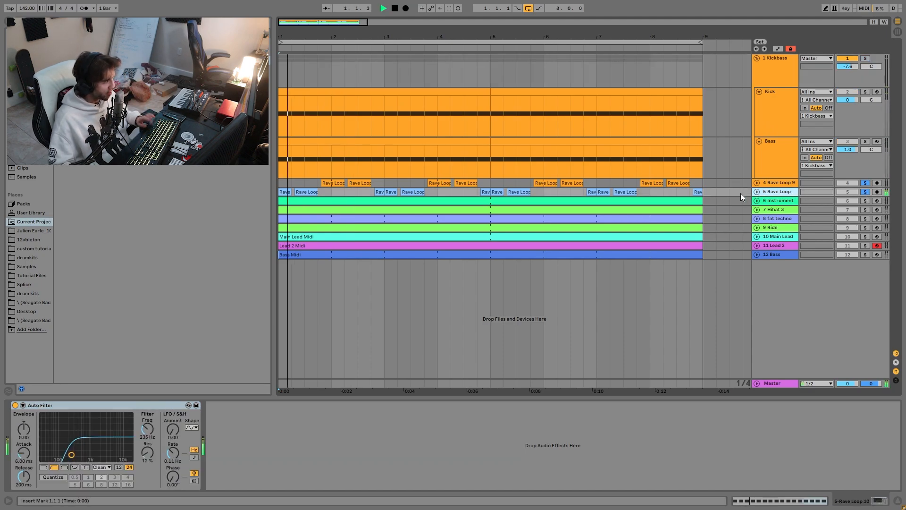
Unfold the two rave loop tracks and enlarge their clips while listening and checking each track's Auto Filter.
{"action": "left_click", "coordinate": [757, 191]}
{"action": "left_click", "coordinate": [757, 183]}
{"action": "left_click", "coordinate": [772, 183]}
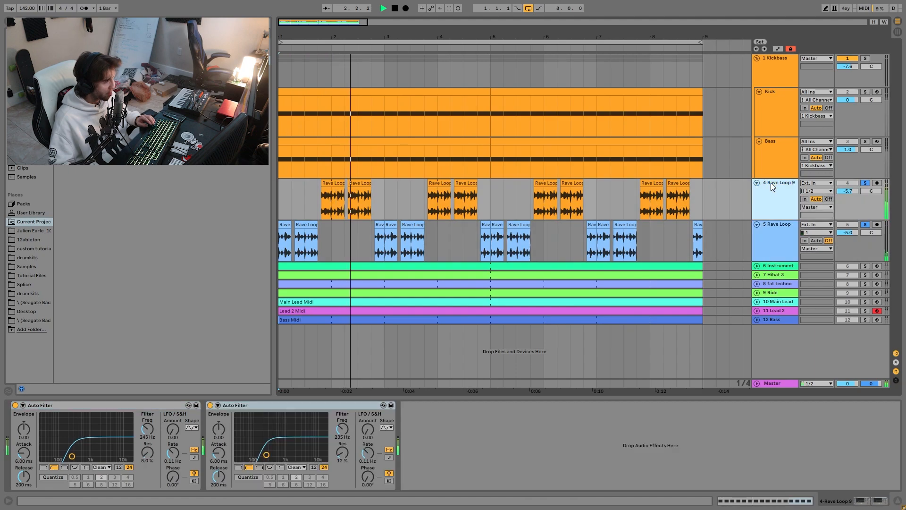
{"action": "left_click", "coordinate": [778, 225]}
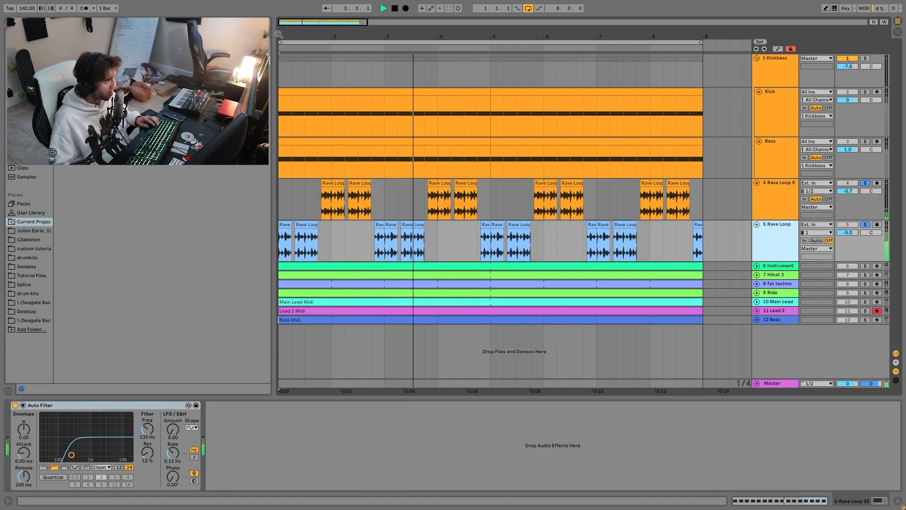
{"action": "left_click_drag", "start_coordinate": [278, 35], "coordinate": [278, 59]}
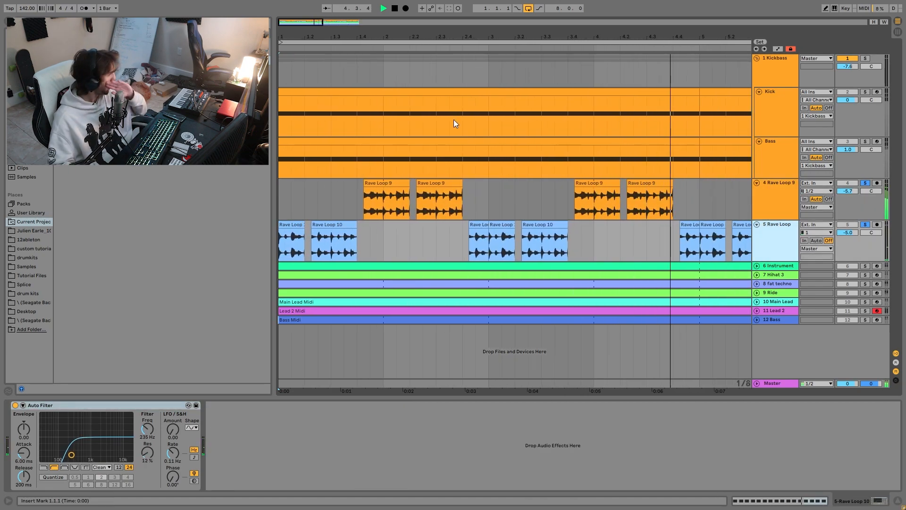
{"action": "key", "text": "space"}
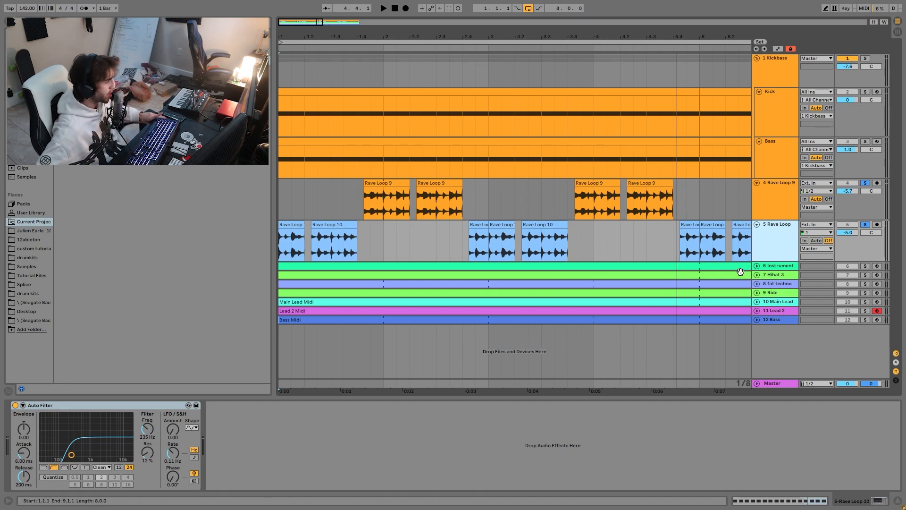
Add the Kickbass group to the soloed rave loops and play them together.
{"action": "left_click", "coordinate": [866, 58]}
{"action": "key", "text": "space"}
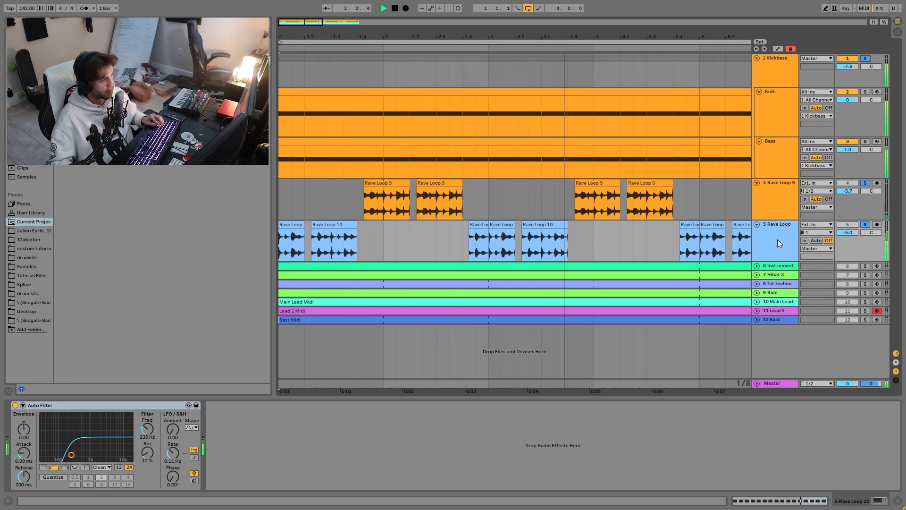
{"action": "key", "text": "space"}
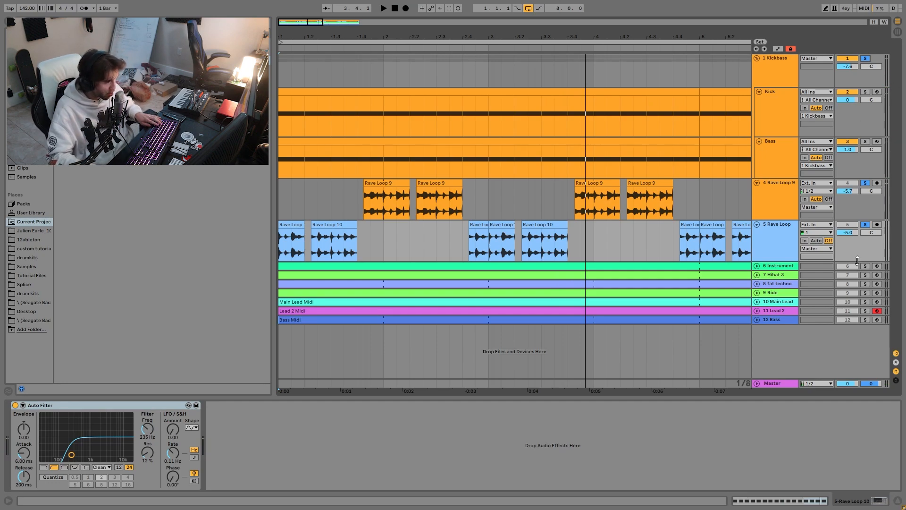
Add the Instrument, Hihat 3, fat techno and Ride tracks to the solo and play the combination.
{"action": "left_click", "coordinate": [866, 292]}
{"action": "key", "text": "space"}
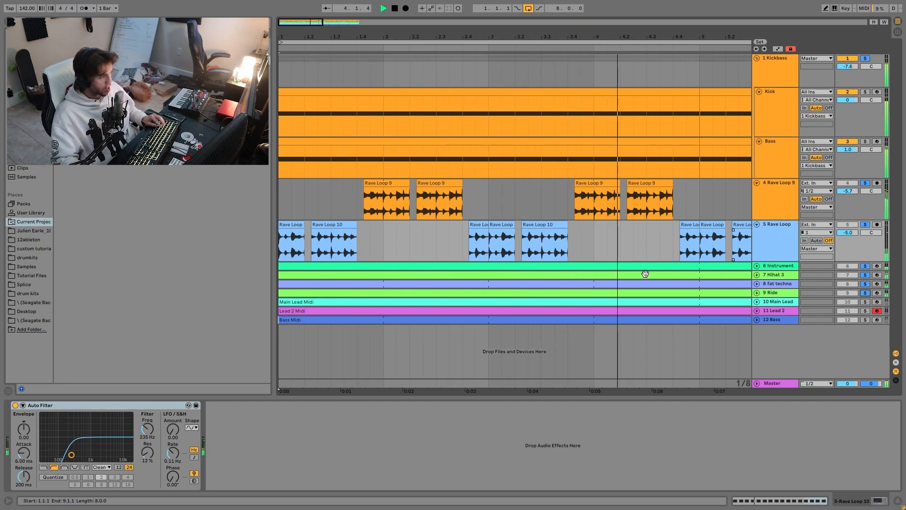
{"action": "key", "text": "space"}
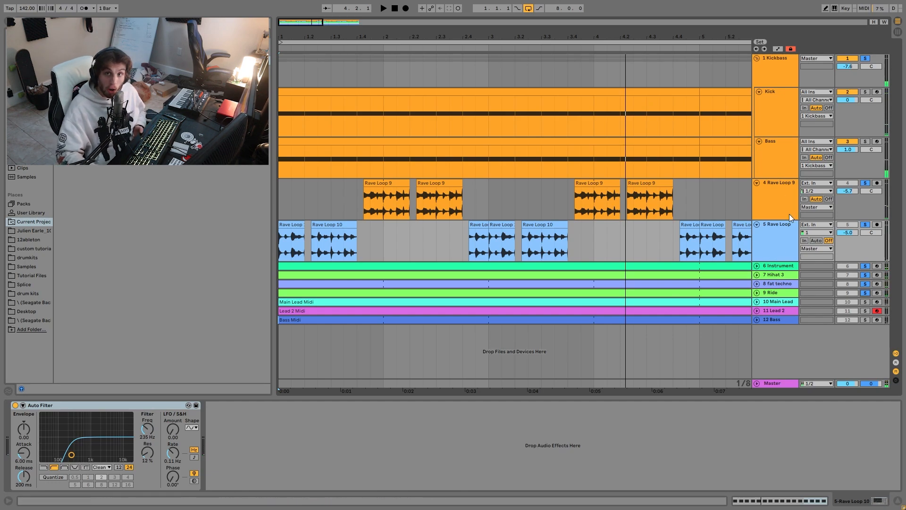
Clear the solos and delete the second Auto Filter from the Rave Loop 9 track.
{"action": "left_click", "coordinate": [865, 225]}
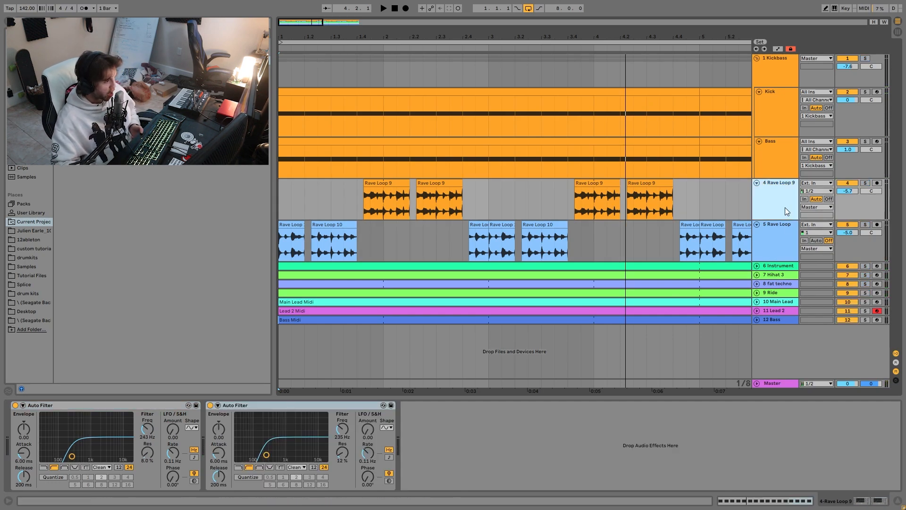
{"action": "left_click", "coordinate": [786, 208]}
{"action": "left_click", "coordinate": [778, 237]}
{"action": "key", "text": "ctrl+v"}
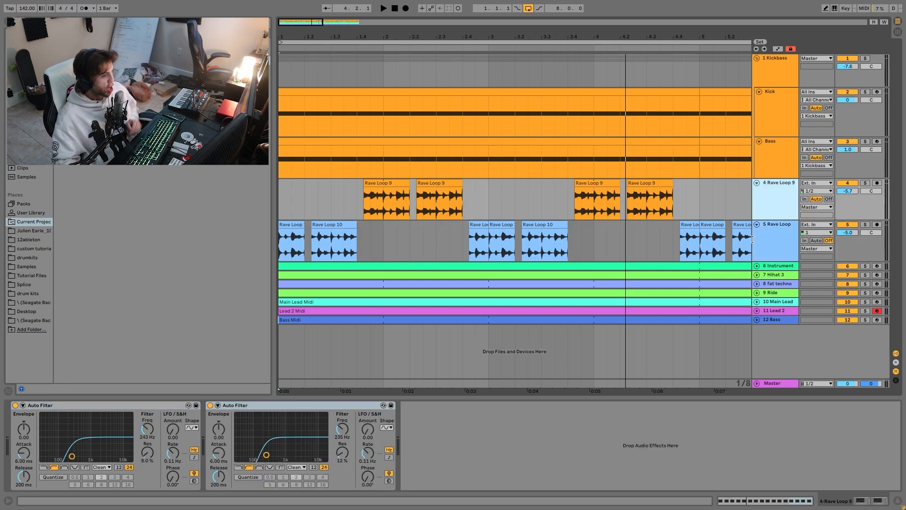
{"action": "key", "text": "Delete"}
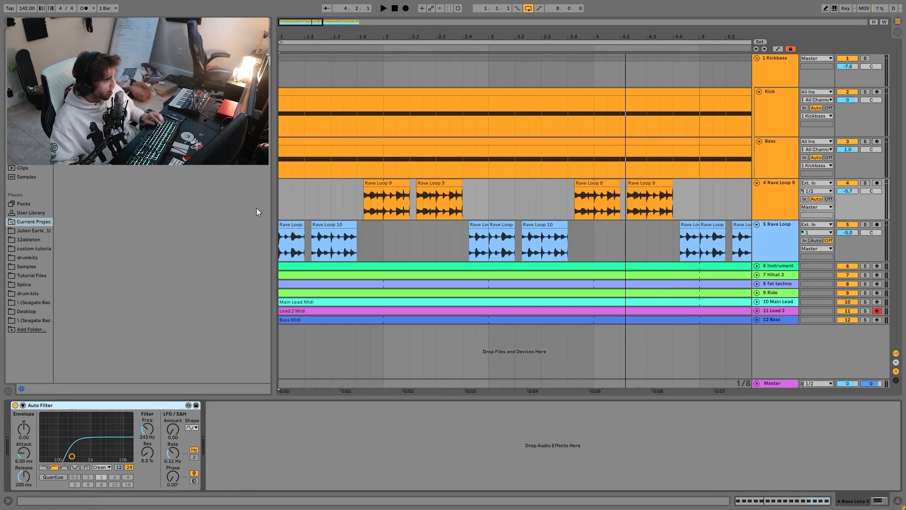
Try extending the first Rave Loop 10 clip to 2.1.3 and listening with the Rave Loop 9 track muted, and undo these changes.
{"action": "left_click_drag", "start_coordinate": [306, 222], "coordinate": [397, 223]}
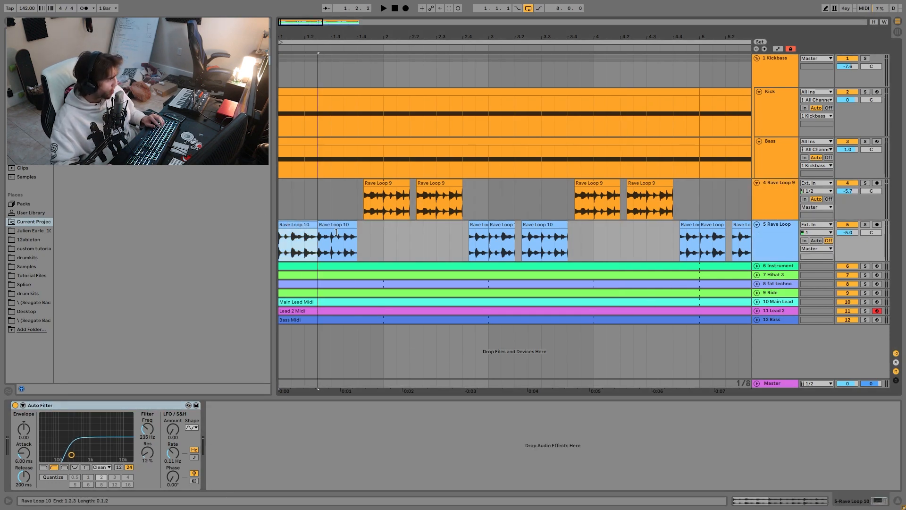
{"action": "key", "text": "space"}
{"action": "left_click", "coordinate": [848, 184]}
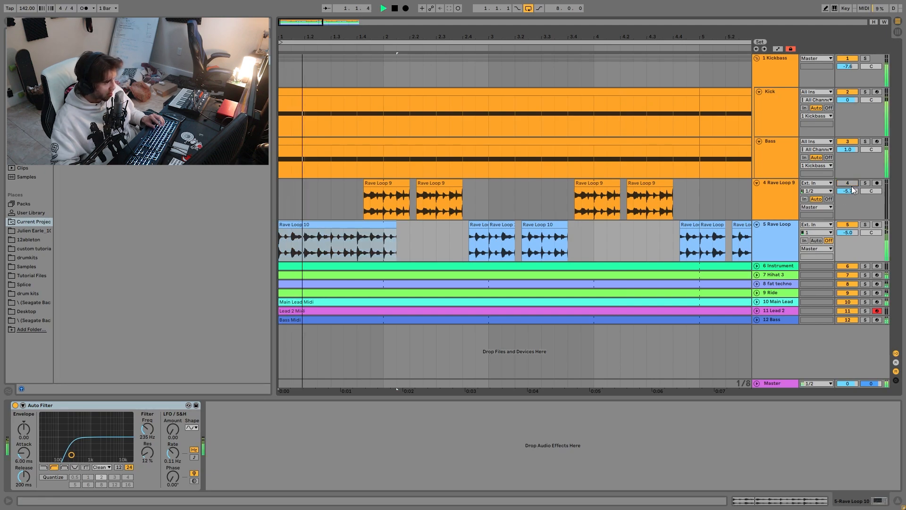
{"action": "key", "text": "ctrl+z"}
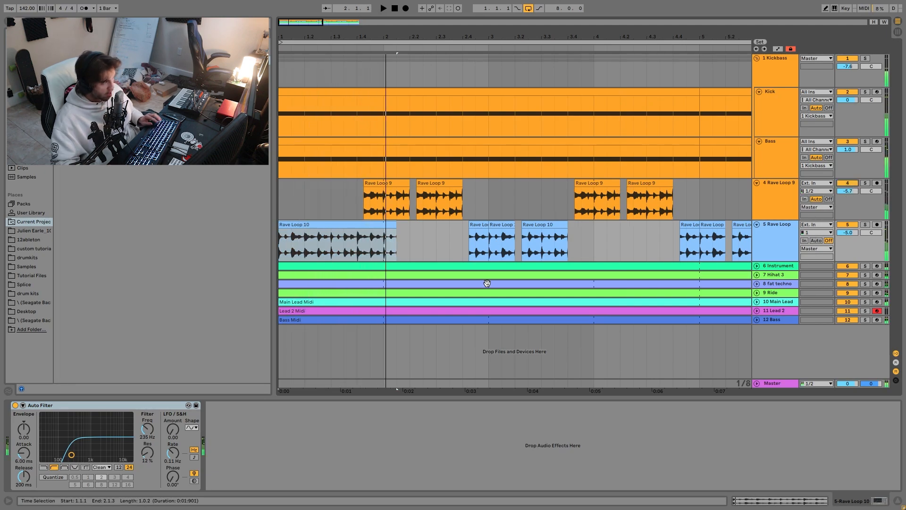
{"action": "key", "text": "ctrl+z"}
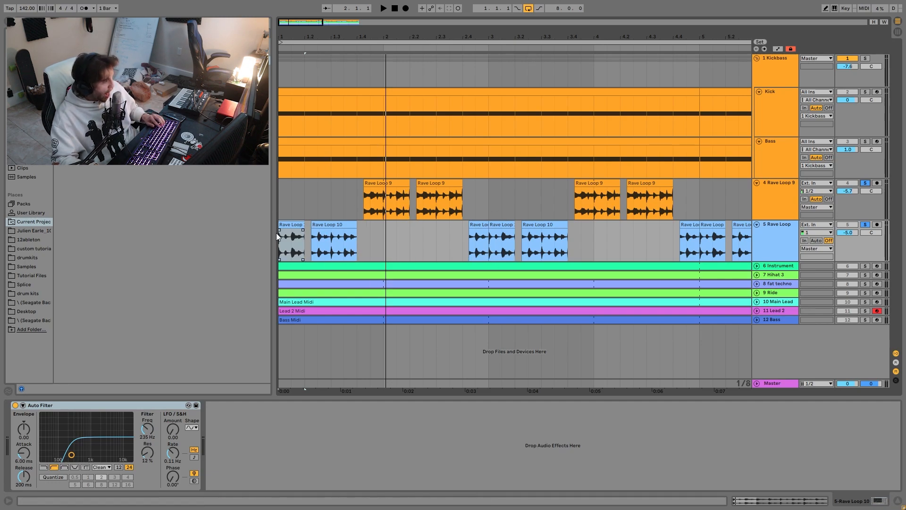
Play the two soloed rave loops and locate the source file of the first Rave Loop 10 clip.
{"action": "key", "text": "space"}
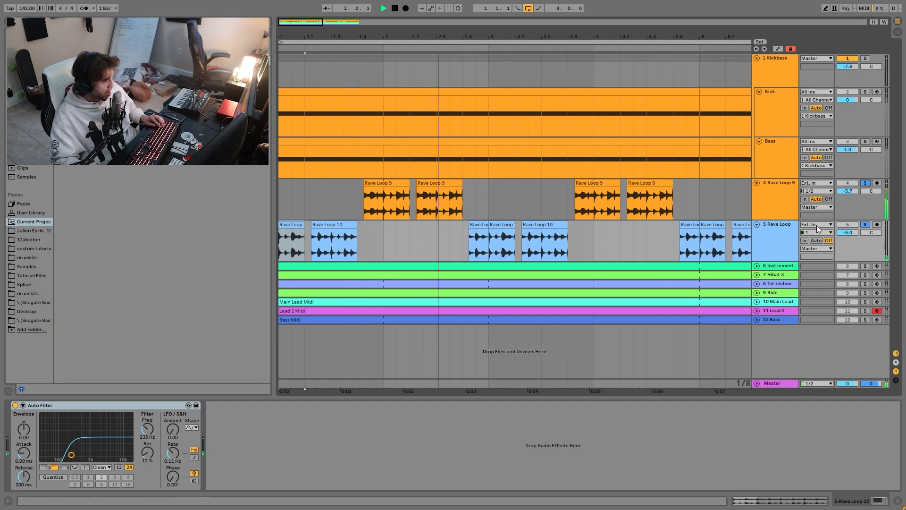
{"action": "key", "text": "space"}
{"action": "key", "text": "plus"}
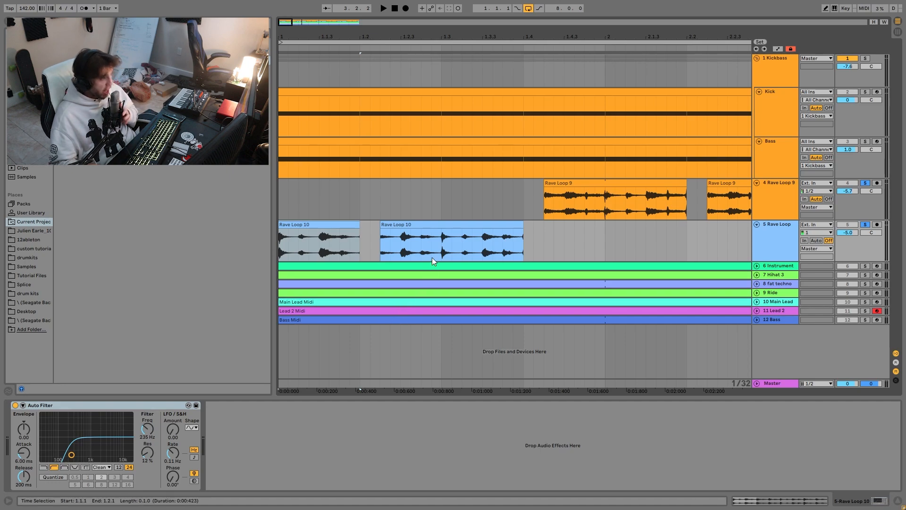
{"action": "right_click", "coordinate": [331, 226]}
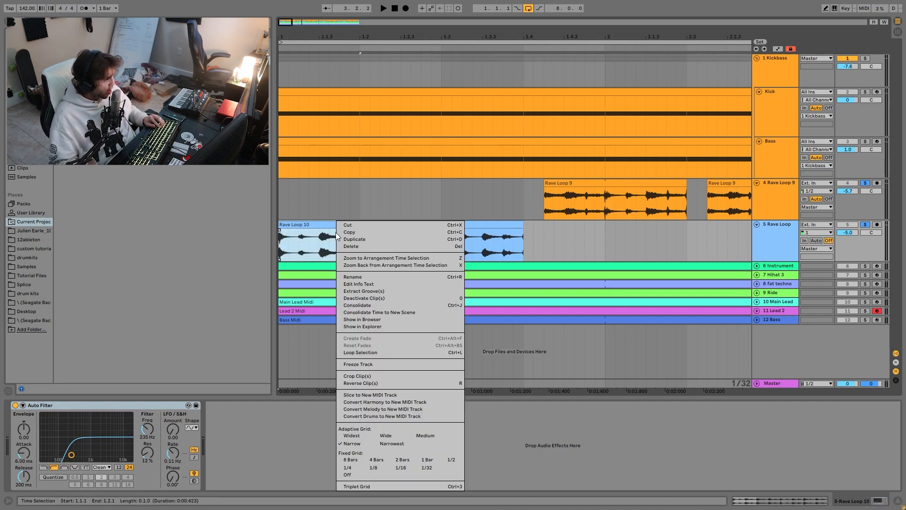
{"action": "left_click", "coordinate": [372, 326]}
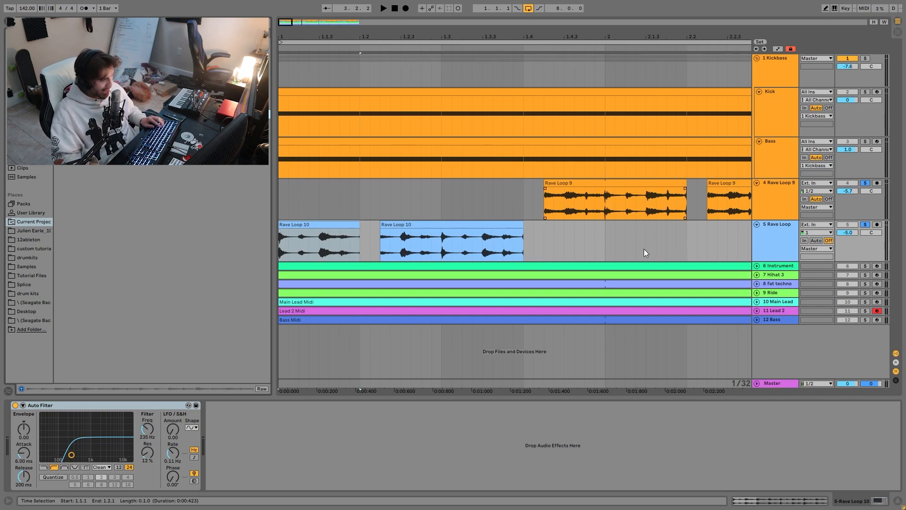
Solo the Instrument track and play it on its own.
{"action": "left_click", "coordinate": [866, 267]}
{"action": "key", "text": "space"}
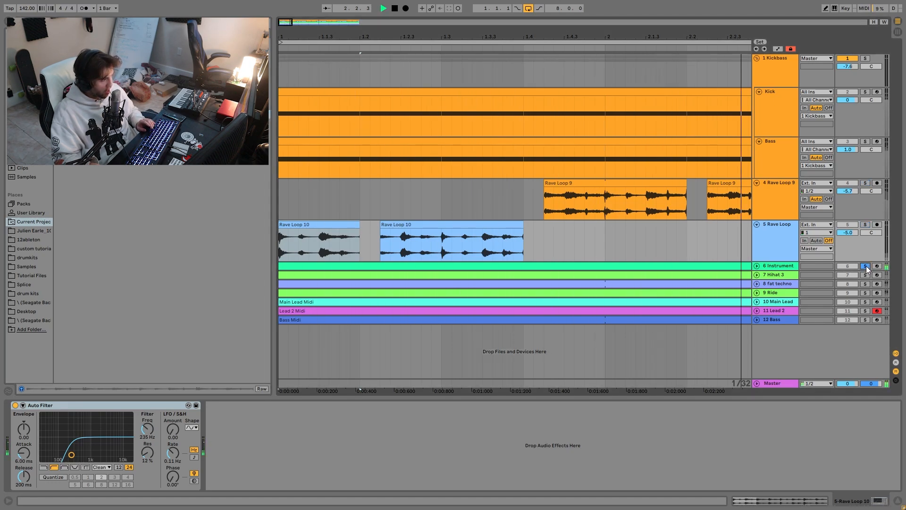
{"action": "key", "text": "space"}
Solo both rave loop tracks together with the Instrument track and play them.
{"action": "left_click", "coordinate": [865, 224]}
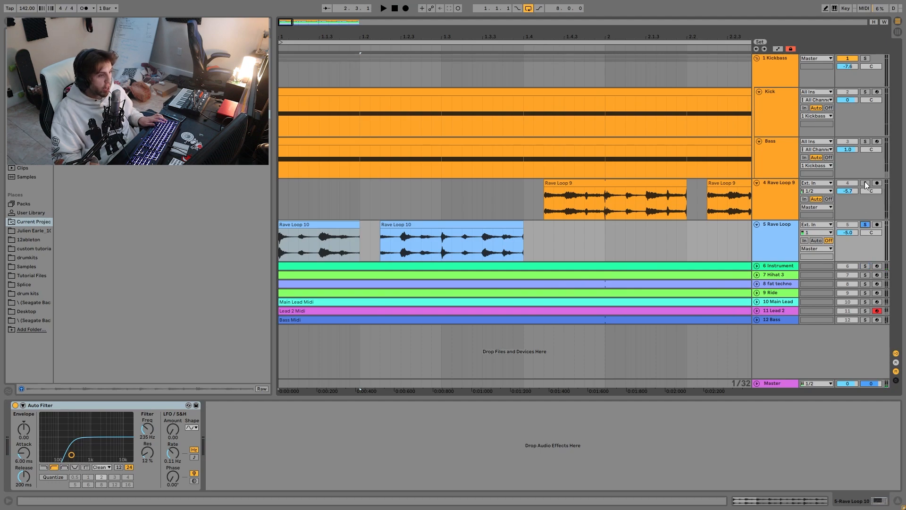
{"action": "left_click", "coordinate": [865, 183], "text": "ctrl"}
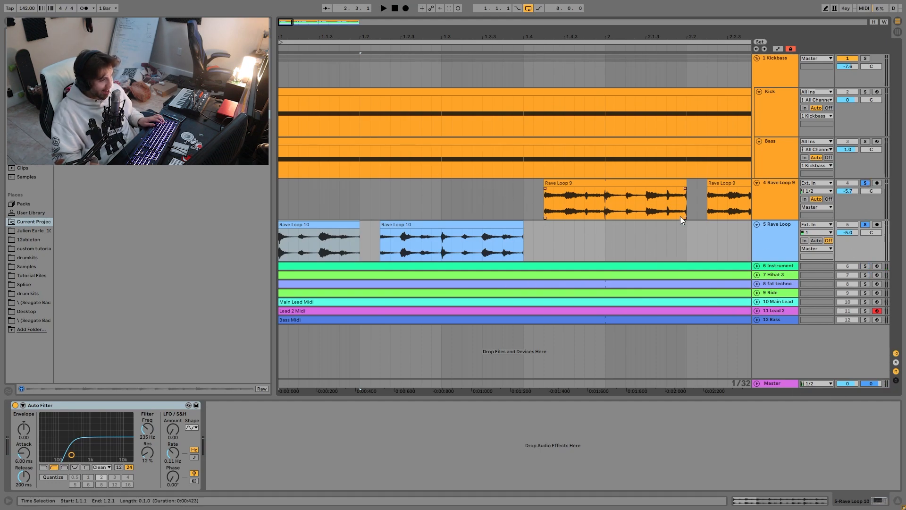
{"action": "left_click", "coordinate": [865, 266]}
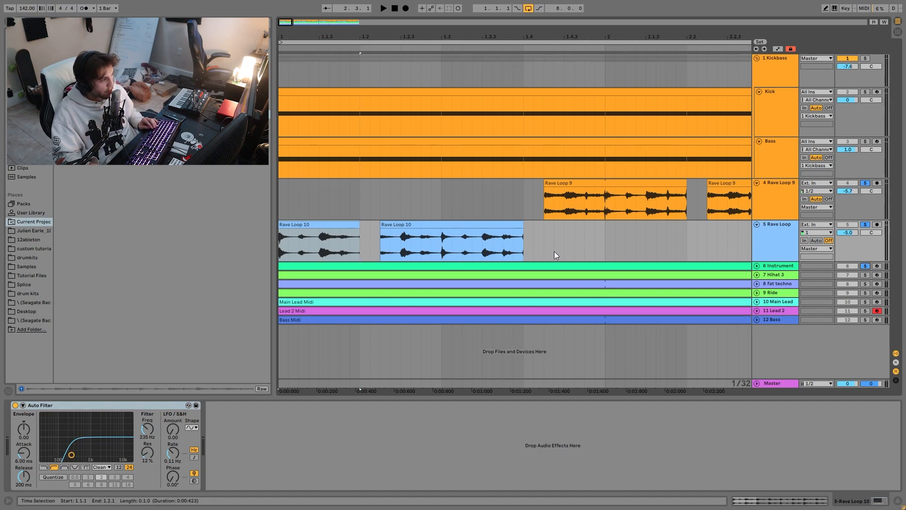
{"action": "key", "text": "space"}
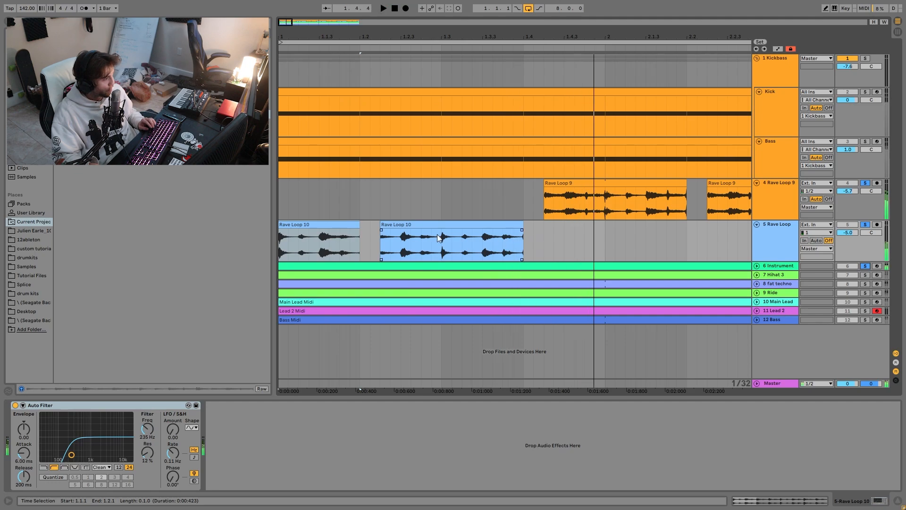
Try extending the first Rave Loop 10 clip to 1.2.2 and starting the first Rave Loop 9 clip earlier, play it, and undo both edits.
{"action": "left_click_drag", "start_coordinate": [359, 243], "coordinate": [381, 243]}
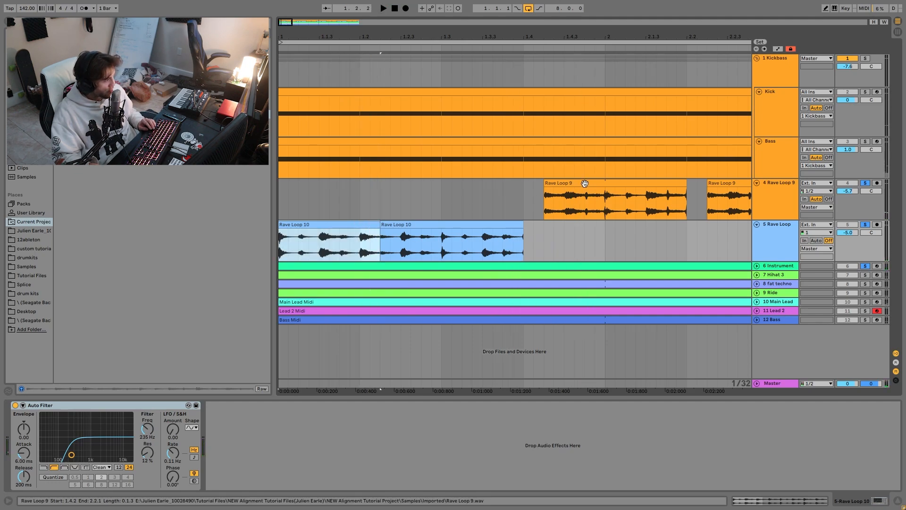
{"action": "left_click_drag", "start_coordinate": [544, 198], "coordinate": [513, 198]}
{"action": "left_click", "coordinate": [282, 208]}
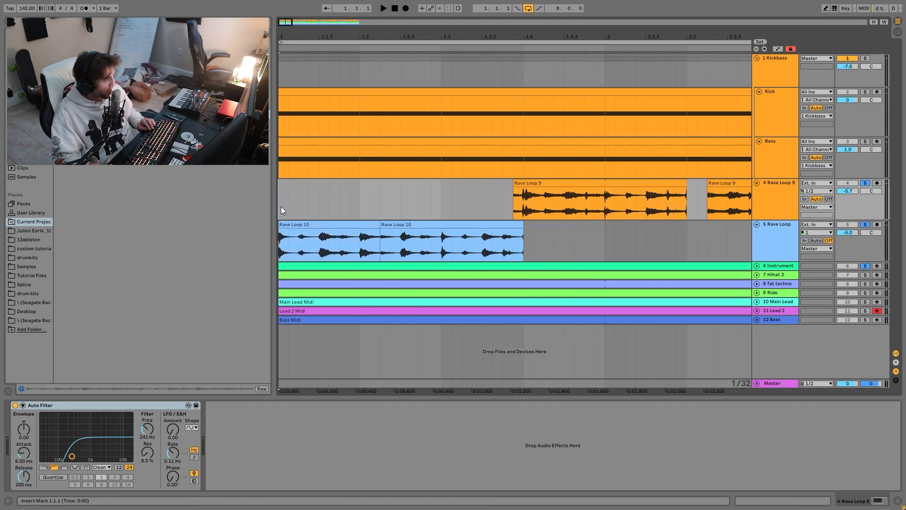
{"action": "key", "text": "space"}
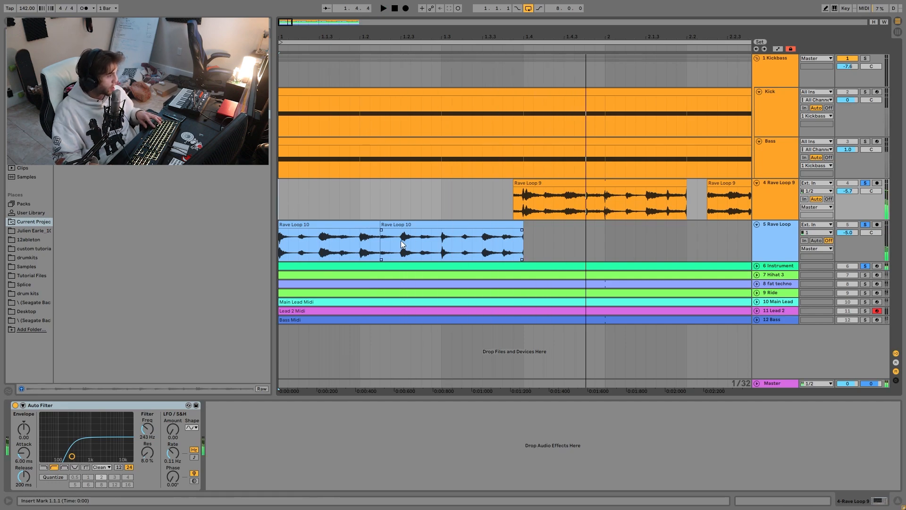
{"action": "key", "text": "ctrl+z"}
{"action": "key", "text": "ctrl+z"}
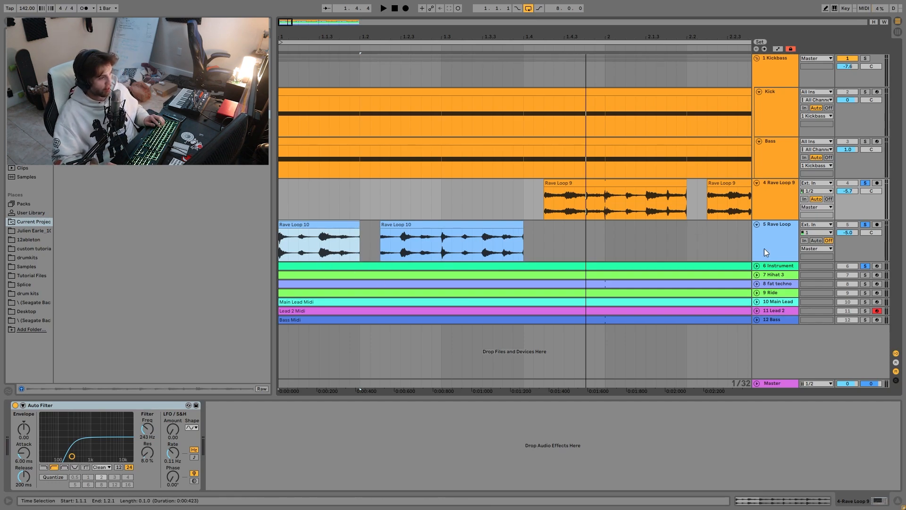
Take the Instrument track out of solo and examine the Auto Filter settings on both rave loop tracks.
{"action": "left_click", "coordinate": [865, 267]}
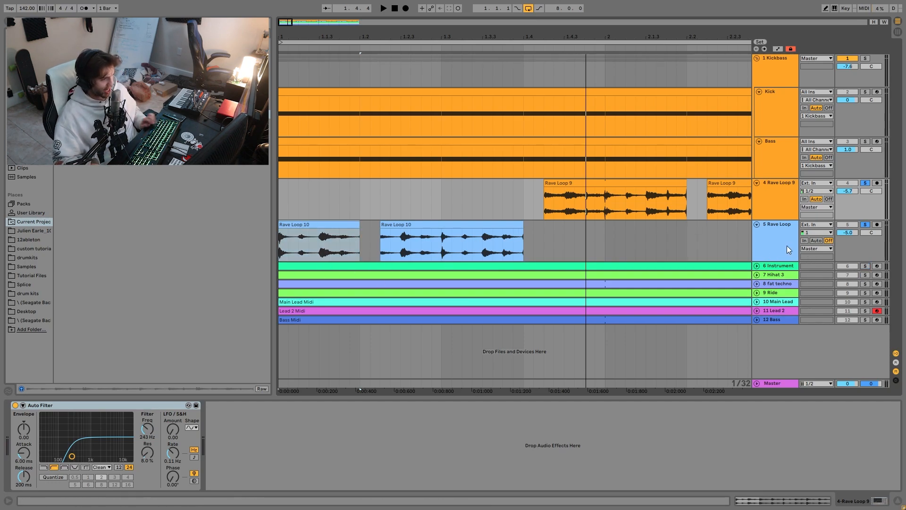
{"action": "left_click", "coordinate": [774, 206]}
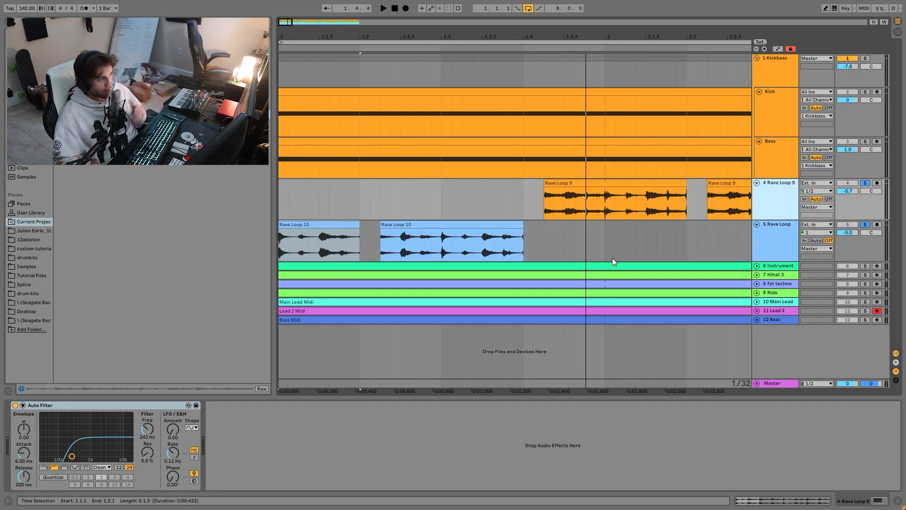
{"action": "left_click", "coordinate": [772, 234]}
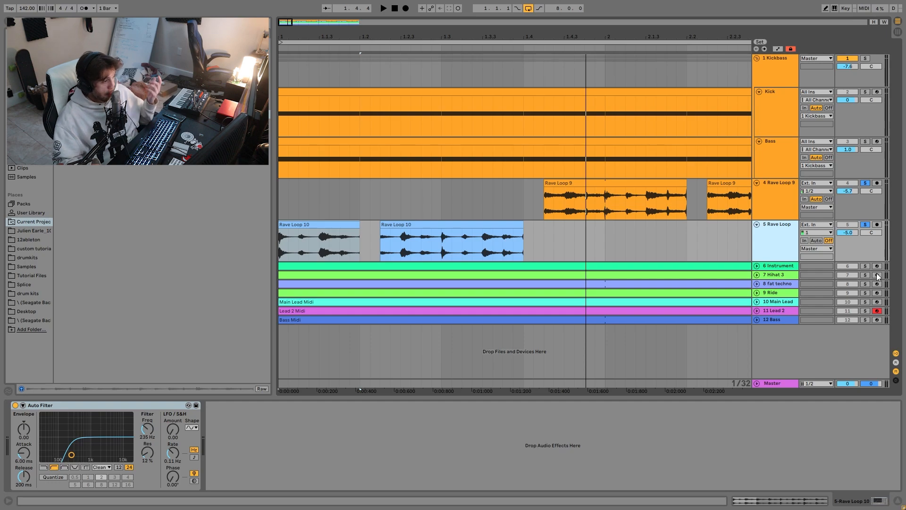
Solo the Instrument track, unfold it and play it alone with the full arrangement in view.
{"action": "left_click", "coordinate": [865, 266]}
{"action": "key", "text": "space"}
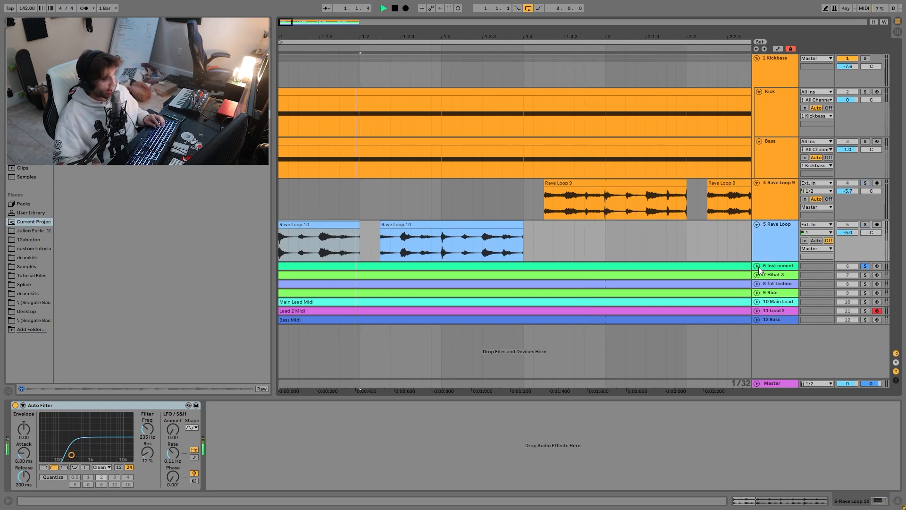
{"action": "left_click", "coordinate": [769, 267]}
{"action": "key", "text": "w"}
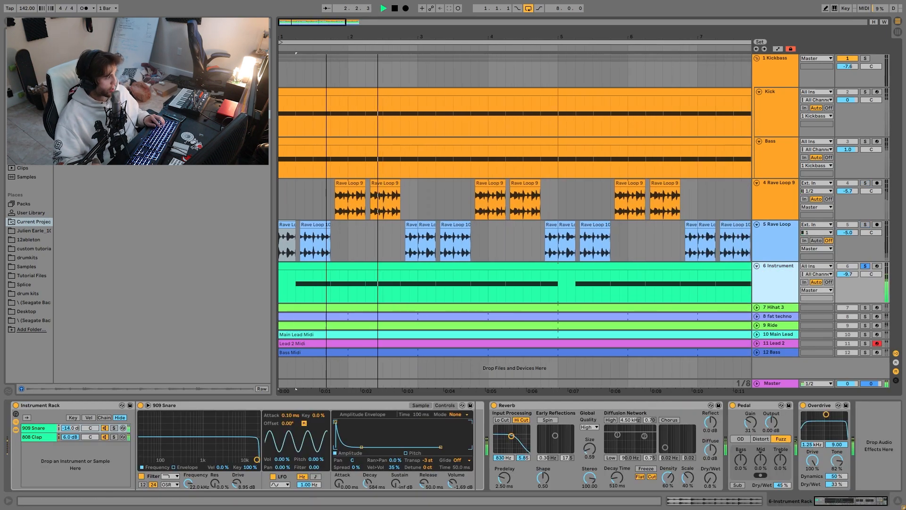
{"action": "key", "text": "space"}
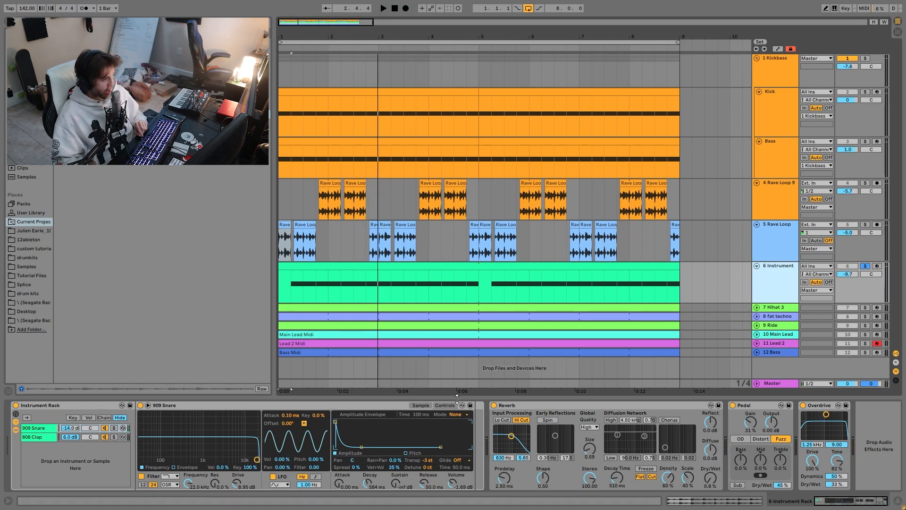
Audition the 808 Clap and 909 Snare chains of the Instrument Rack individually and together.
{"action": "left_click", "coordinate": [114, 437]}
{"action": "key", "text": "space"}
{"action": "left_click", "coordinate": [114, 428]}
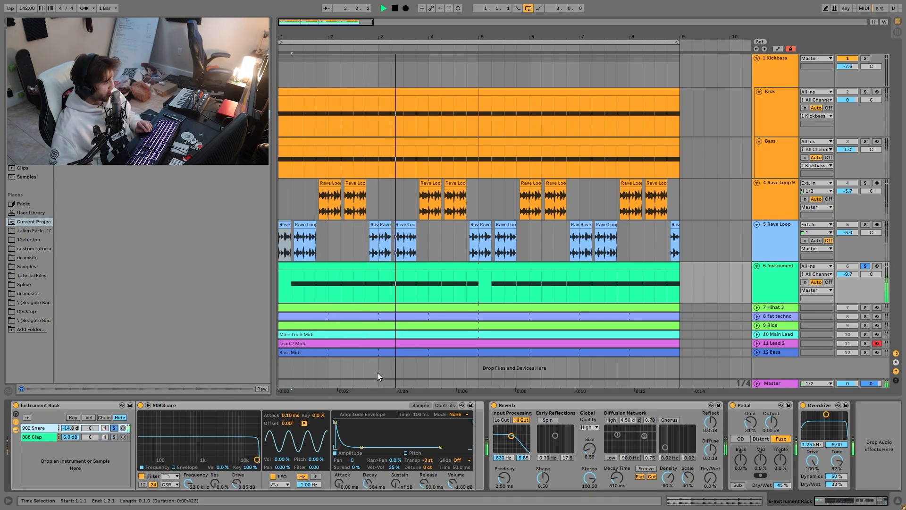
{"action": "key", "text": "space"}
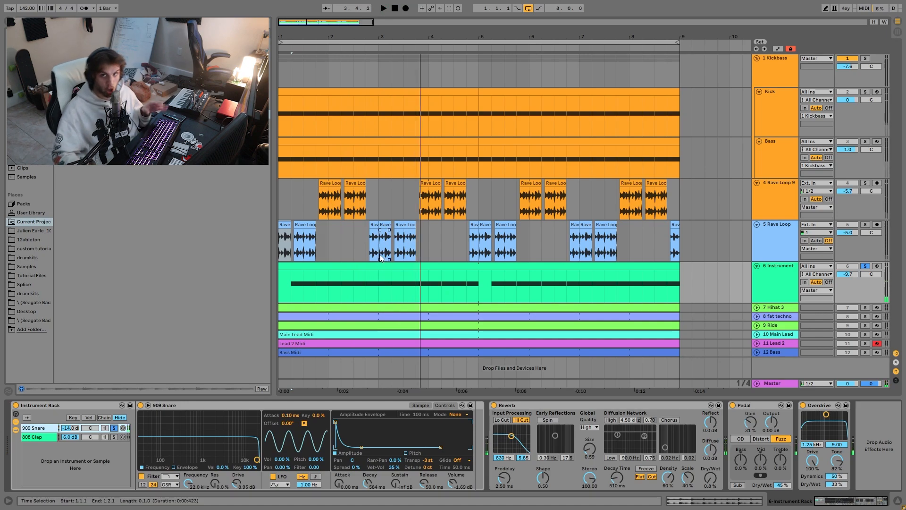
{"action": "key", "text": "space"}
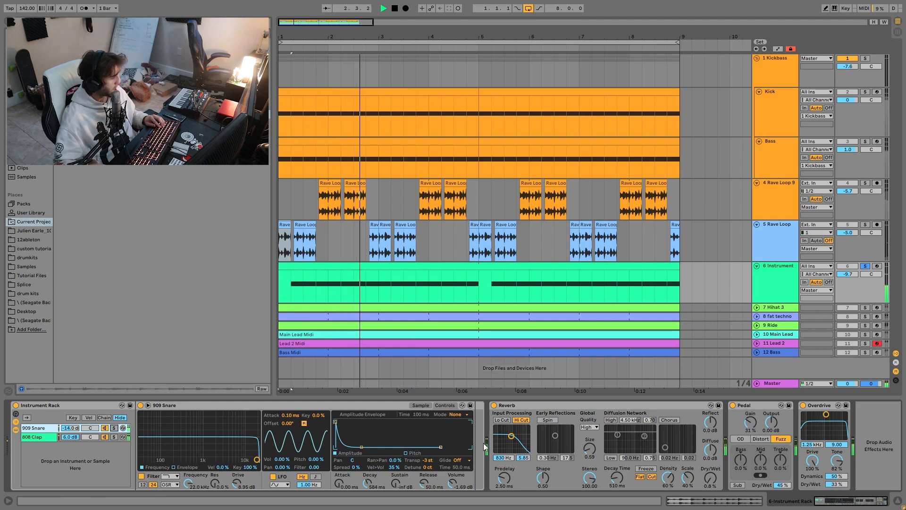
{"action": "key", "text": "space"}
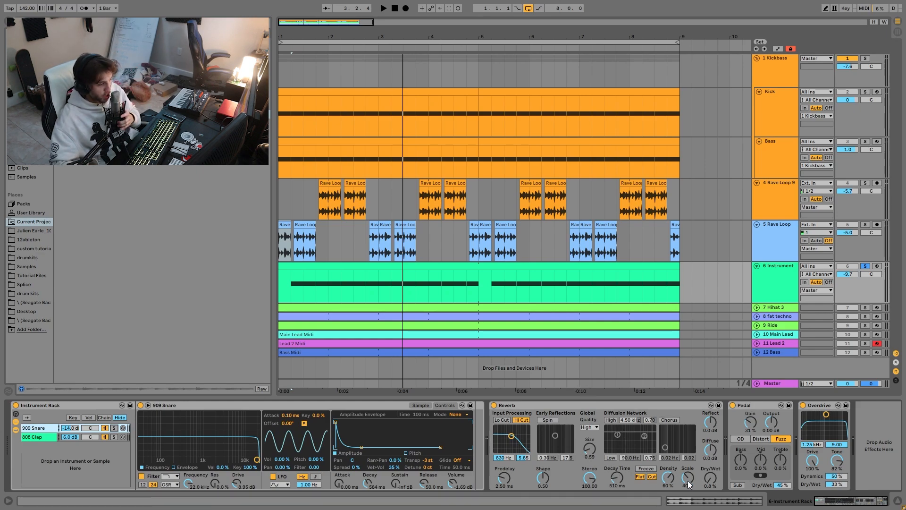
Compare the soloed Instrument track with Pedal and Overdrive bypassed and with both effects active.
{"action": "left_click", "coordinate": [747, 427]}
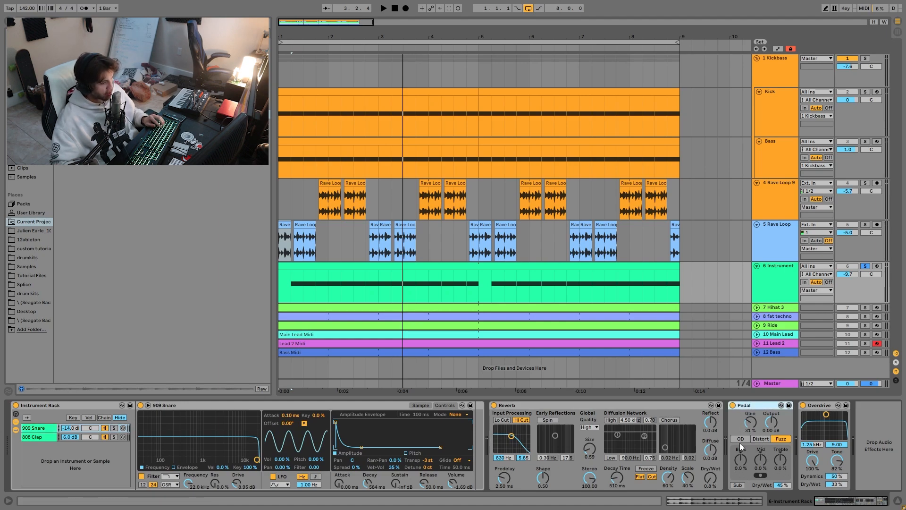
{"action": "left_click", "coordinate": [803, 405]}
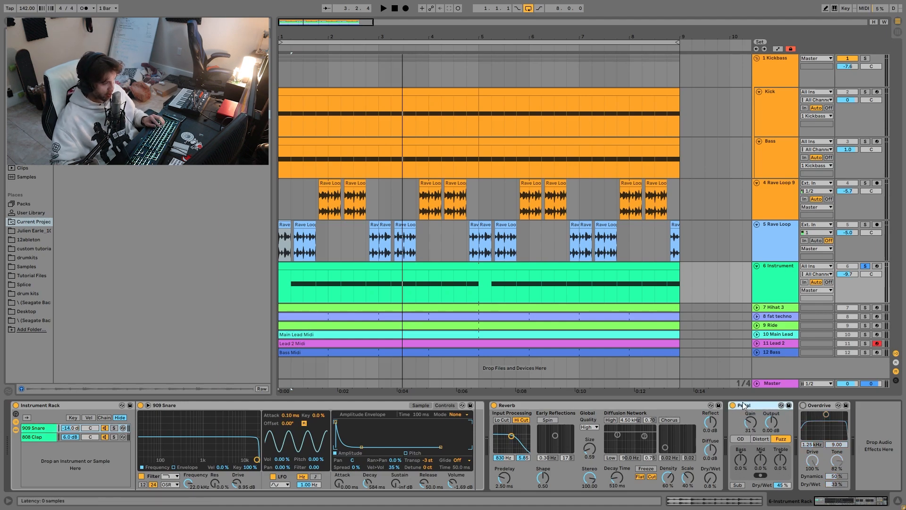
{"action": "left_click", "coordinate": [733, 405]}
{"action": "key", "text": "space"}
{"action": "key", "text": "0"}
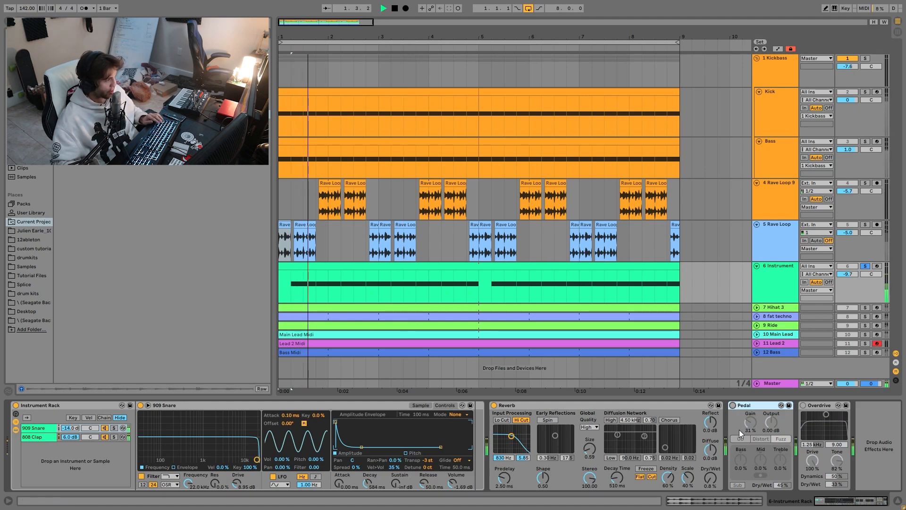
{"action": "left_click", "coordinate": [803, 405]}
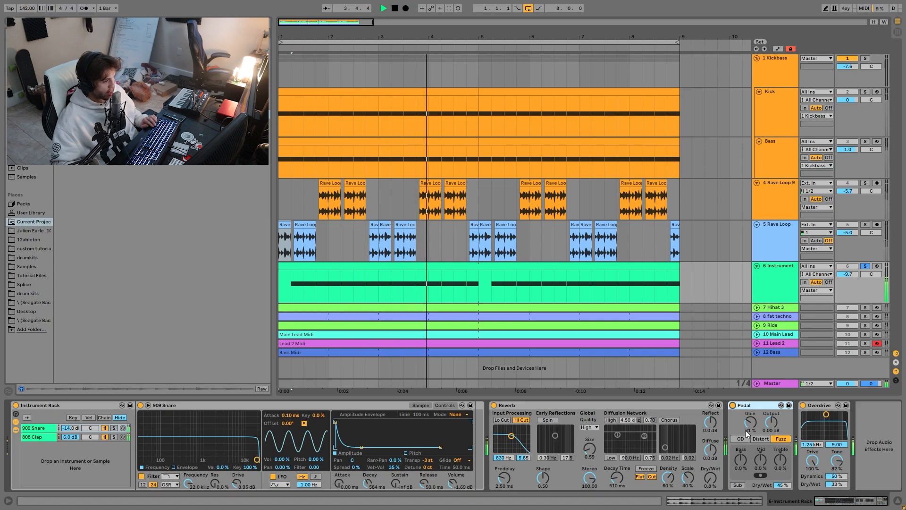
{"action": "key", "text": "space"}
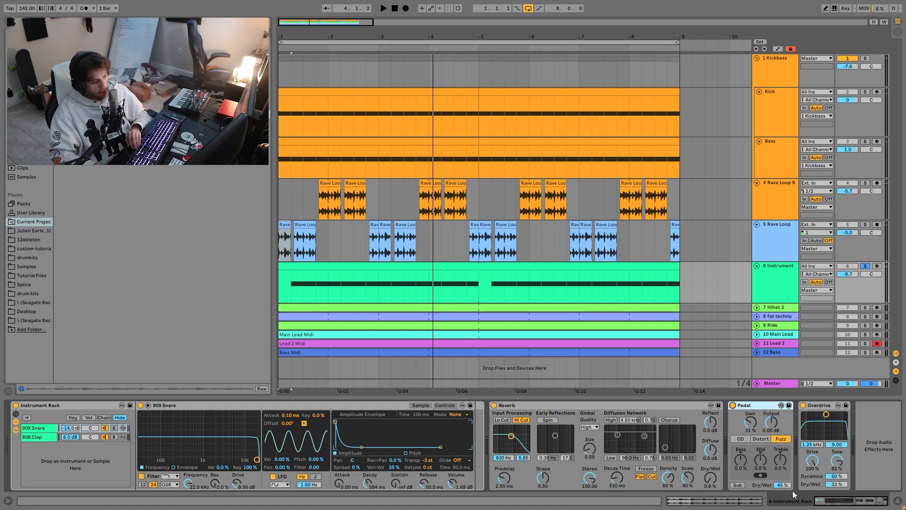
{"action": "key", "text": "space"}
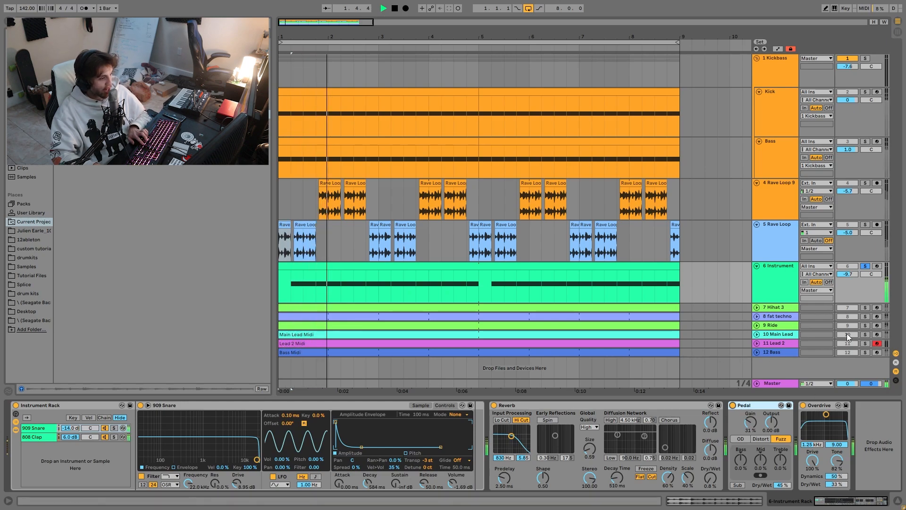
{"action": "key", "text": "space"}
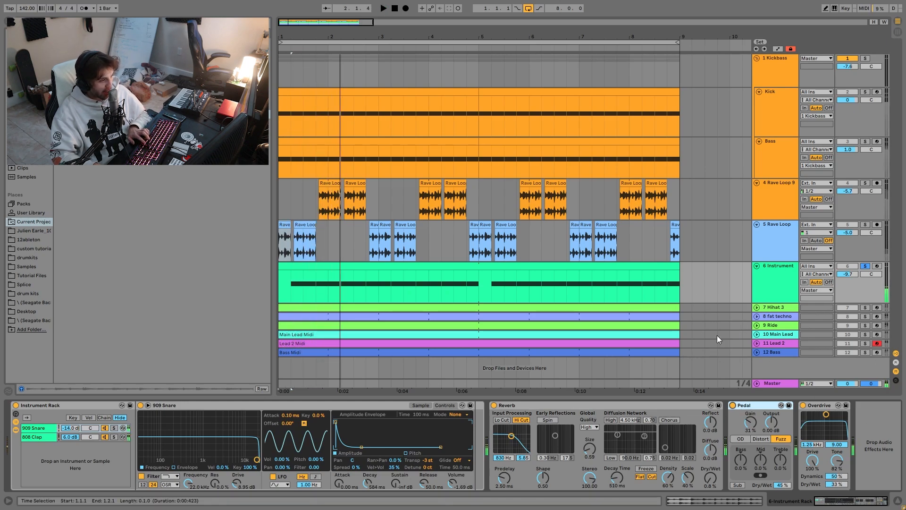
Take the Instrument track out of solo and play the full mix with that track muted.
{"action": "left_click", "coordinate": [865, 266]}
{"action": "left_click", "coordinate": [782, 287]}
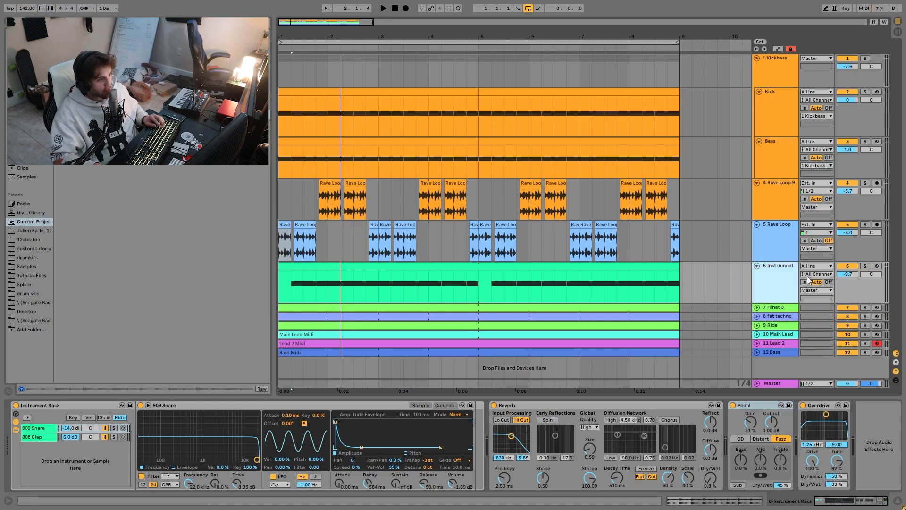
{"action": "key", "text": "space"}
{"action": "left_click", "coordinate": [848, 267]}
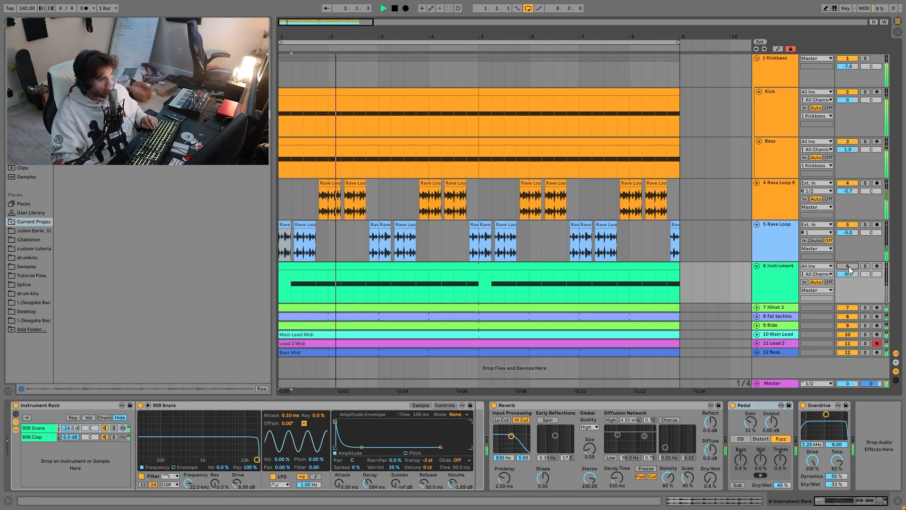
{"action": "key", "text": "space"}
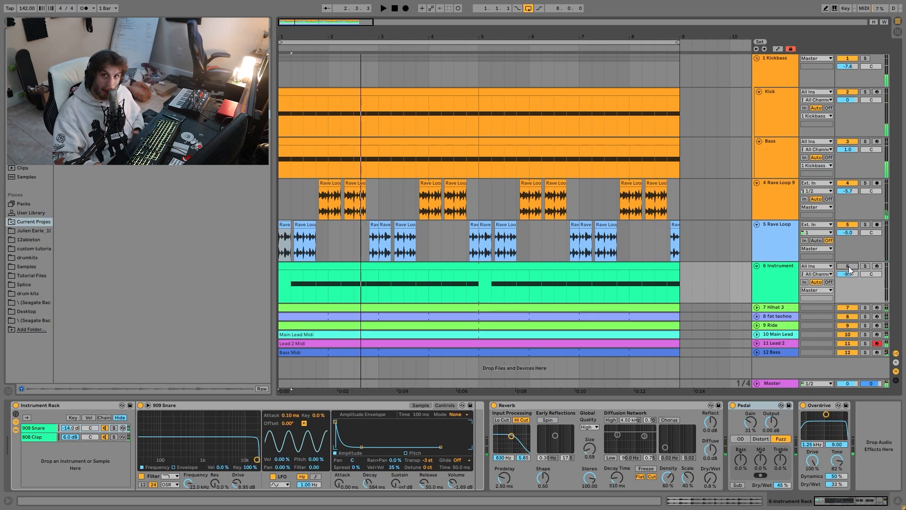
Play the full mix with the Instrument track's Pedal and Overdrive bypassed, and reactivate both effects.
{"action": "left_click", "coordinate": [733, 405]}
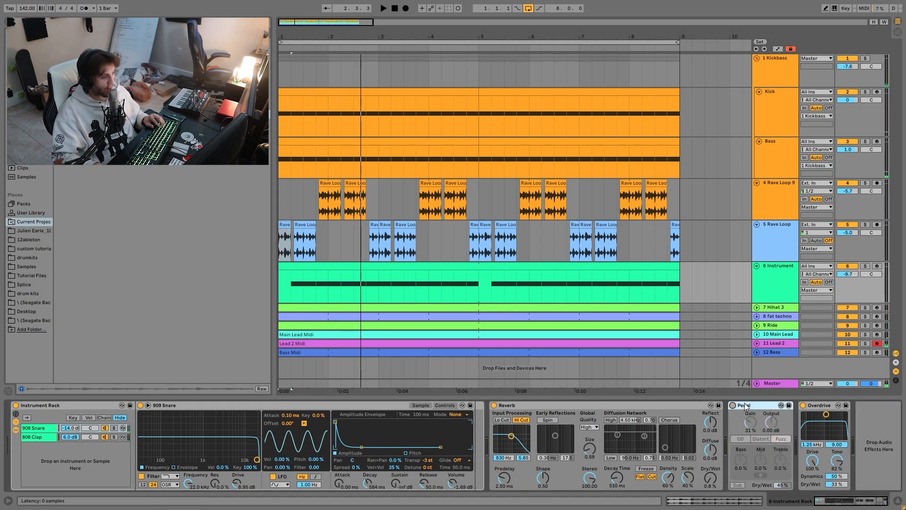
{"action": "left_click", "coordinate": [803, 405]}
{"action": "key", "text": "space"}
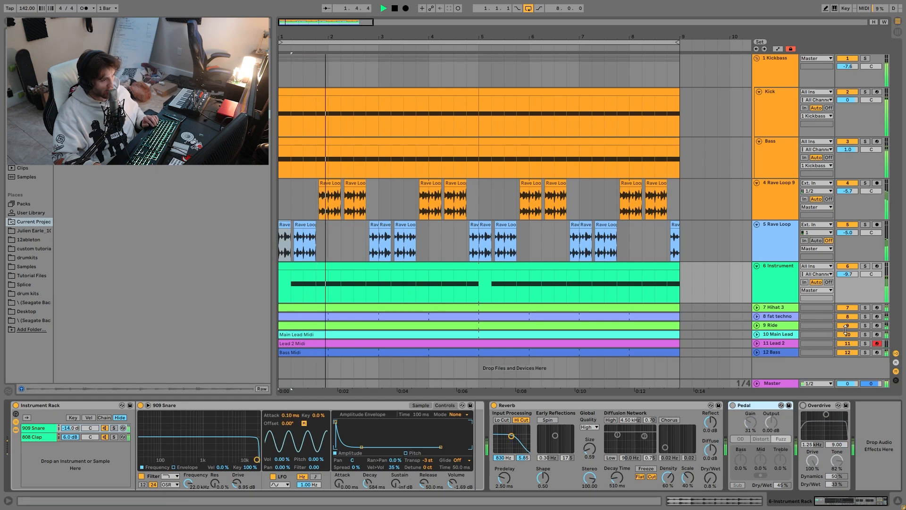
{"action": "key", "text": "space"}
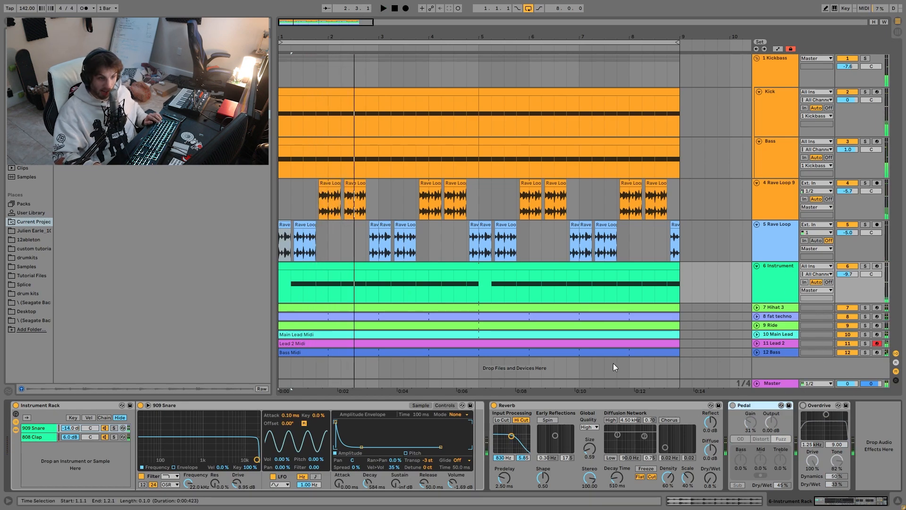
{"action": "left_click", "coordinate": [804, 405]}
{"action": "left_click", "coordinate": [733, 405]}
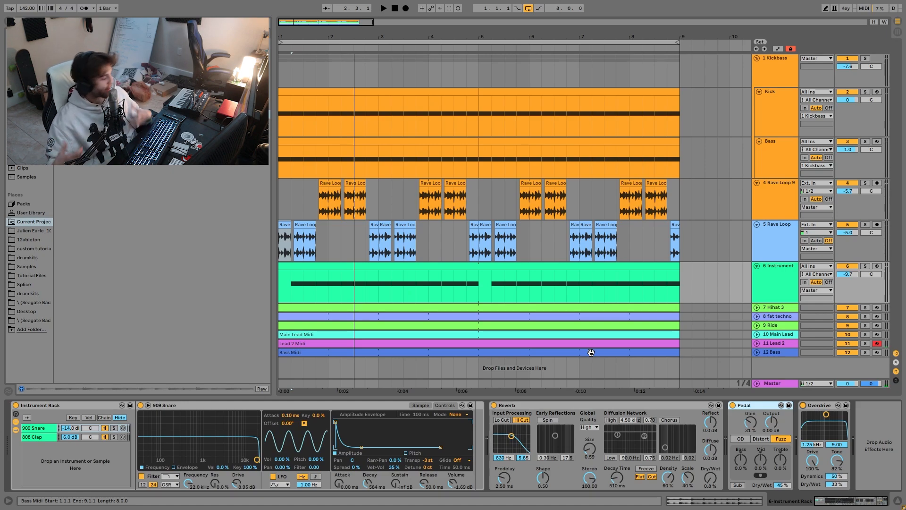
Play the full mix with the processed Instrument track and fold that track.
{"action": "key", "text": "space"}
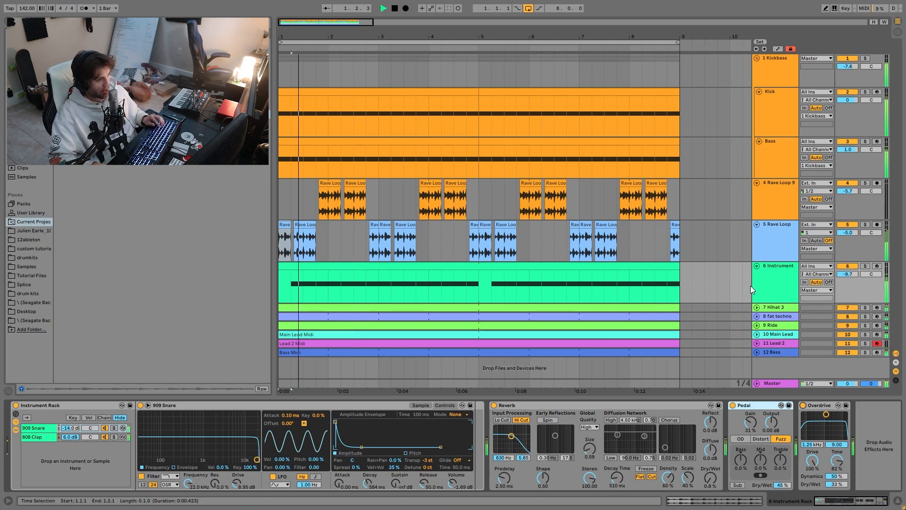
{"action": "left_click", "coordinate": [774, 293]}
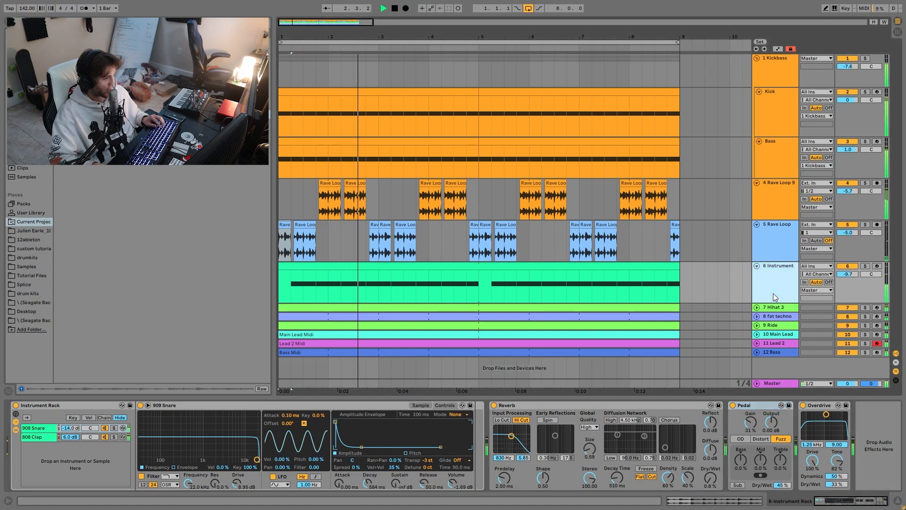
{"action": "left_click", "coordinate": [757, 266]}
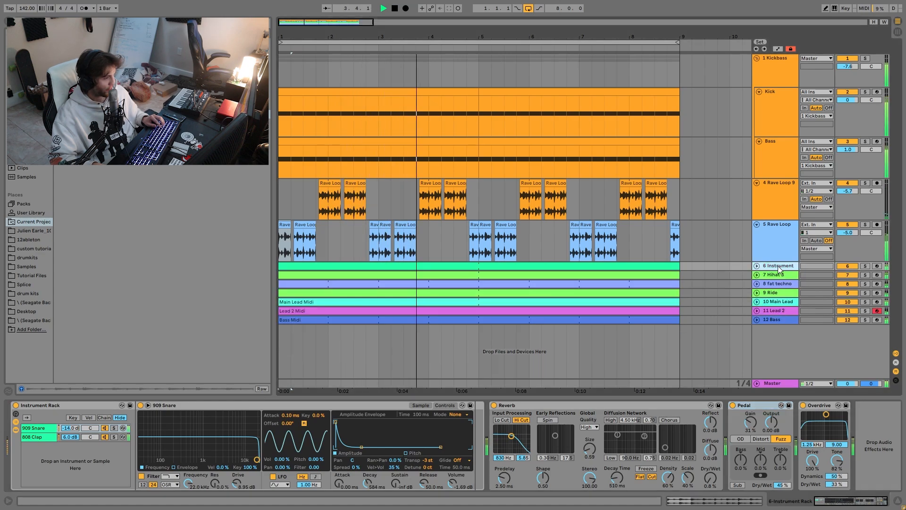
{"action": "key", "text": "space"}
Solo the Hihat 3 and fat techno hat tracks, play them together and show the fat techno hat sampler.
{"action": "left_click", "coordinate": [866, 275]}
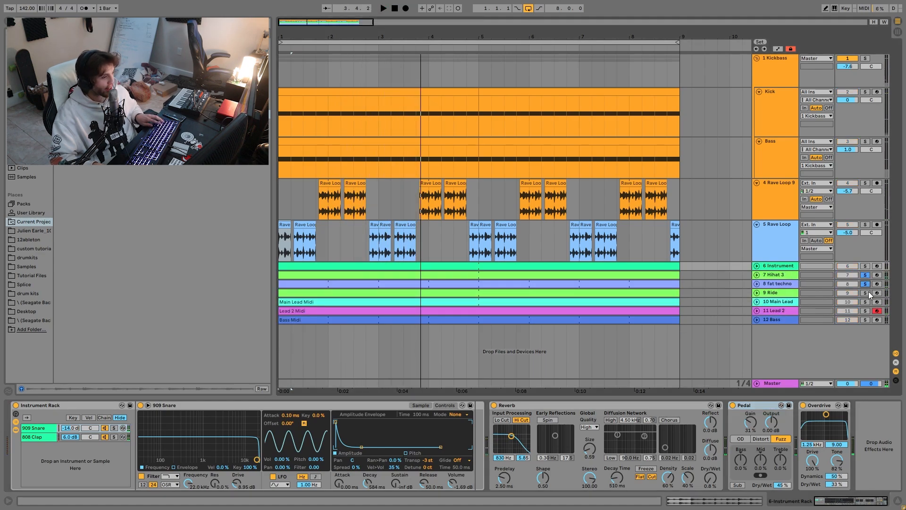
{"action": "left_click", "coordinate": [870, 293]}
{"action": "key", "text": "space"}
{"action": "left_click", "coordinate": [774, 284]}
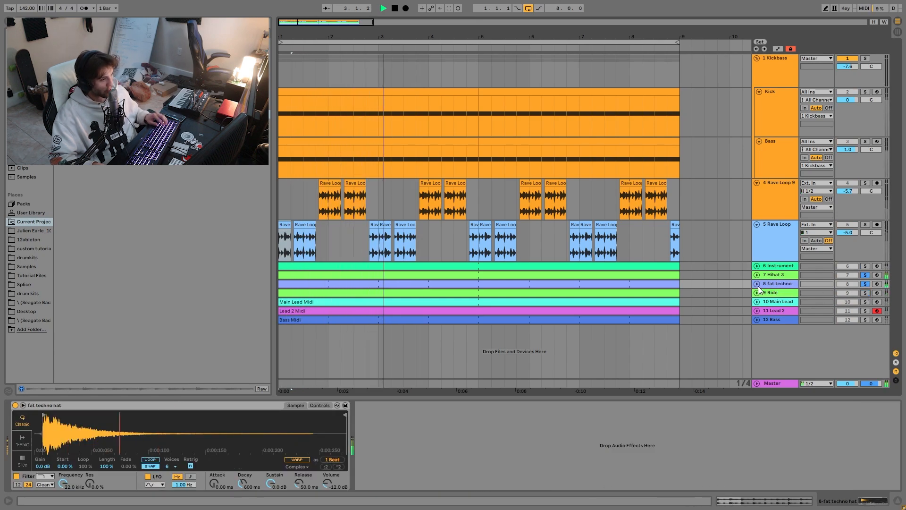
Unfold the fat techno hat track and play it on its own.
{"action": "left_click", "coordinate": [758, 285]}
{"action": "key", "text": "space"}
{"action": "key", "text": "space"}
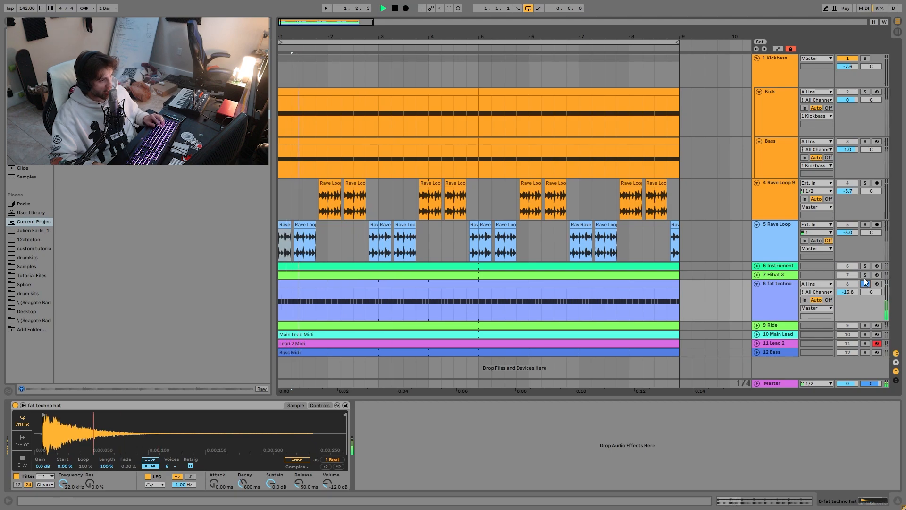
Play the Hihat 3 track on its own and examine the first A2 note in its MIDI clip.
{"action": "left_click", "coordinate": [777, 277]}
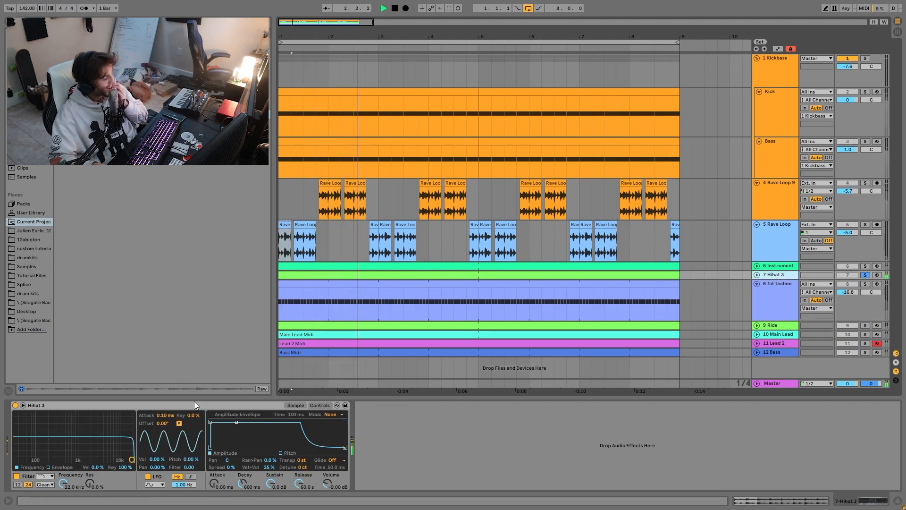
{"action": "key", "text": "space"}
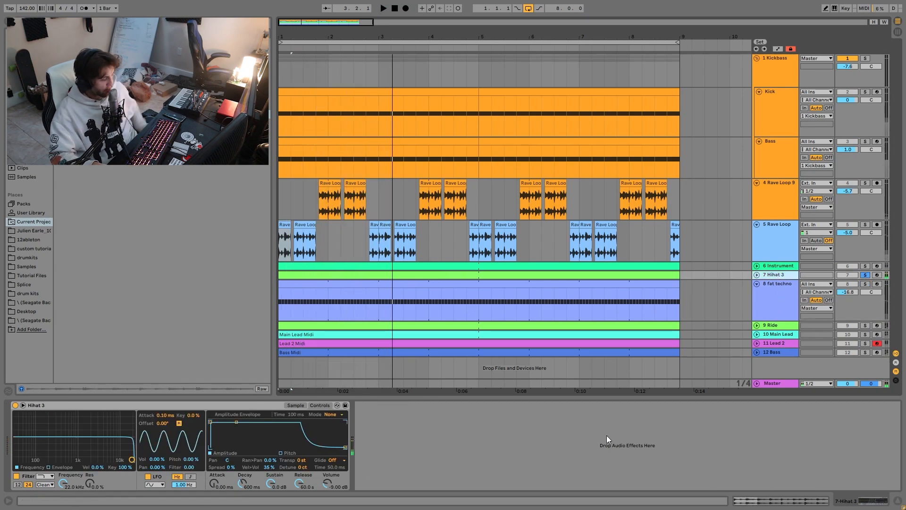
{"action": "double_click", "coordinate": [511, 280]}
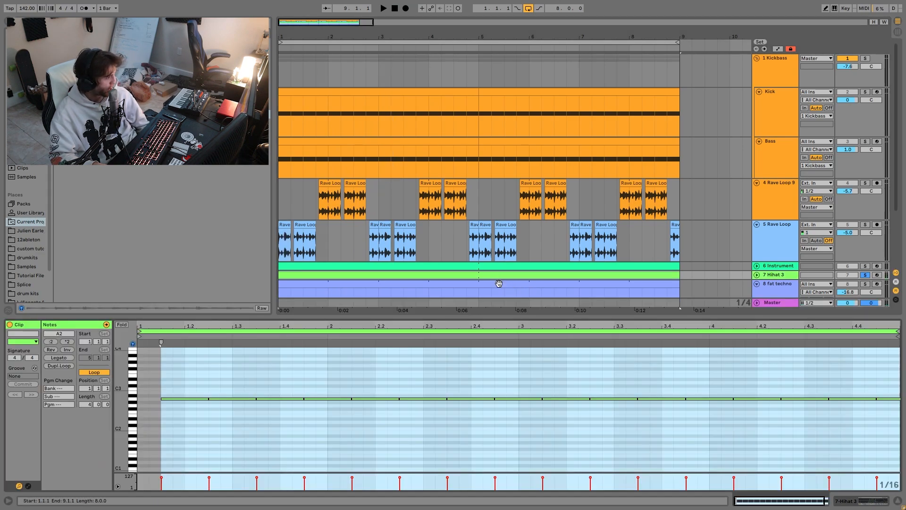
{"action": "left_click", "coordinate": [182, 398]}
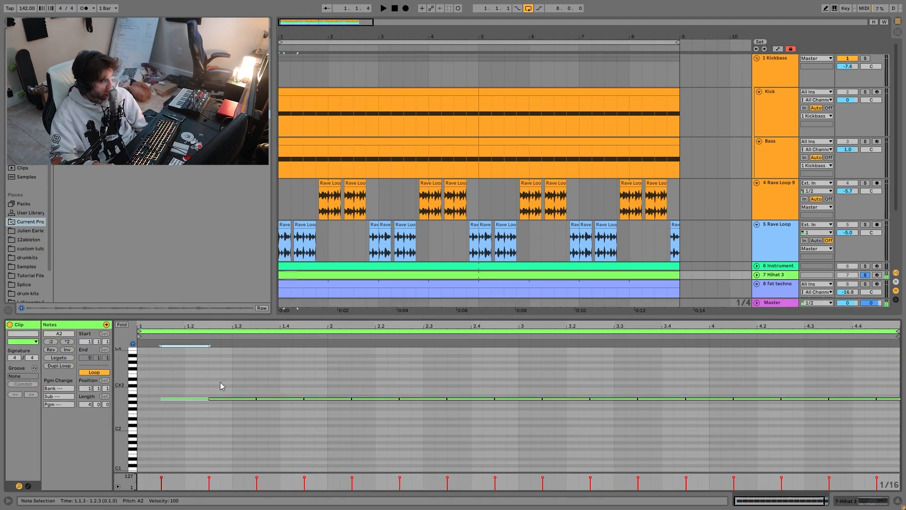
{"action": "left_click", "coordinate": [775, 275]}
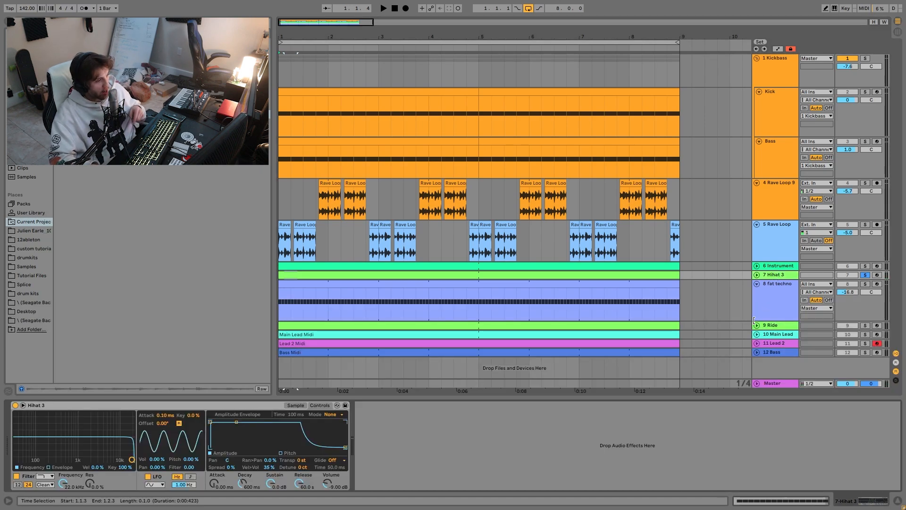
Solo the Ride track, play it on its own and show its sampler and ride rack.
{"action": "left_click", "coordinate": [782, 299]}
{"action": "left_click", "coordinate": [865, 325]}
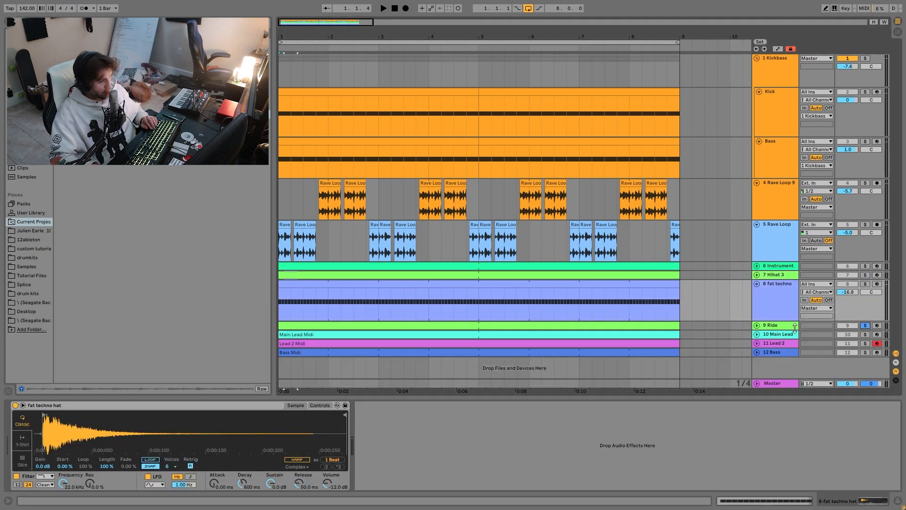
{"action": "key", "text": "space"}
{"action": "left_click", "coordinate": [773, 326]}
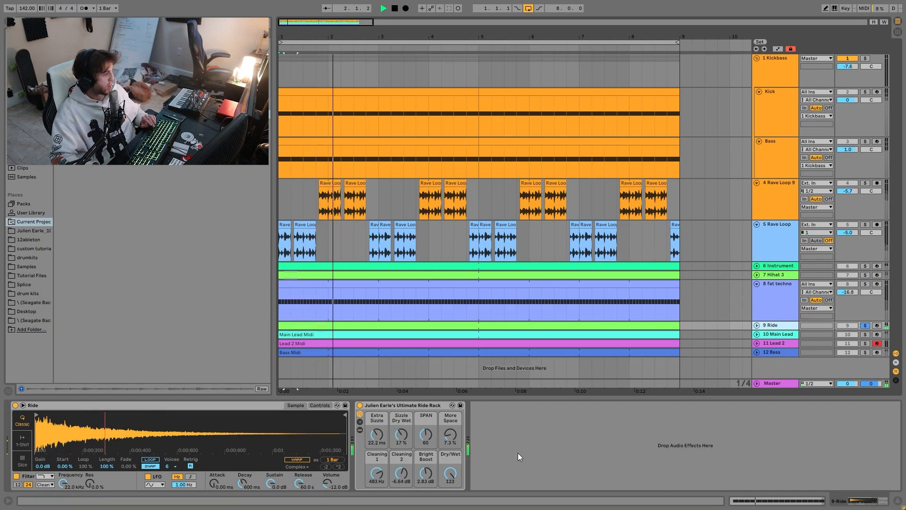
{"action": "key", "text": "space"}
{"action": "key", "text": "space"}
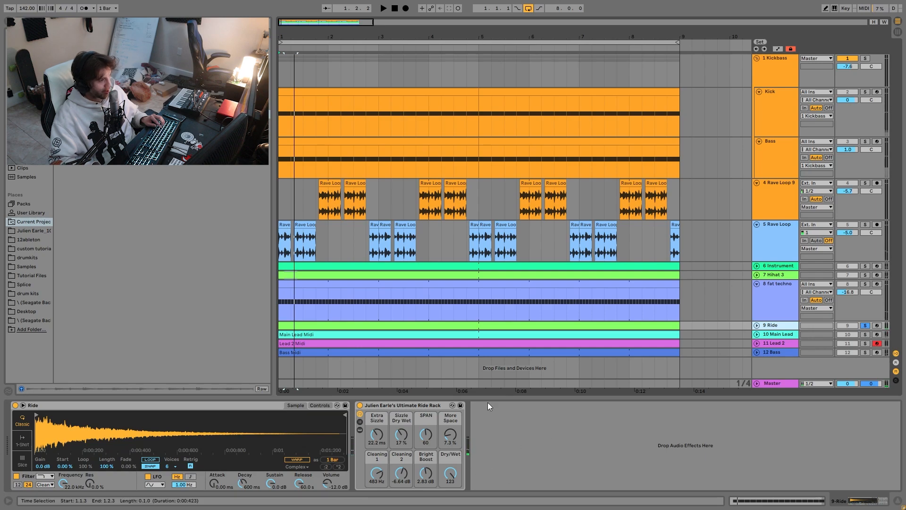
{"action": "key", "text": "space"}
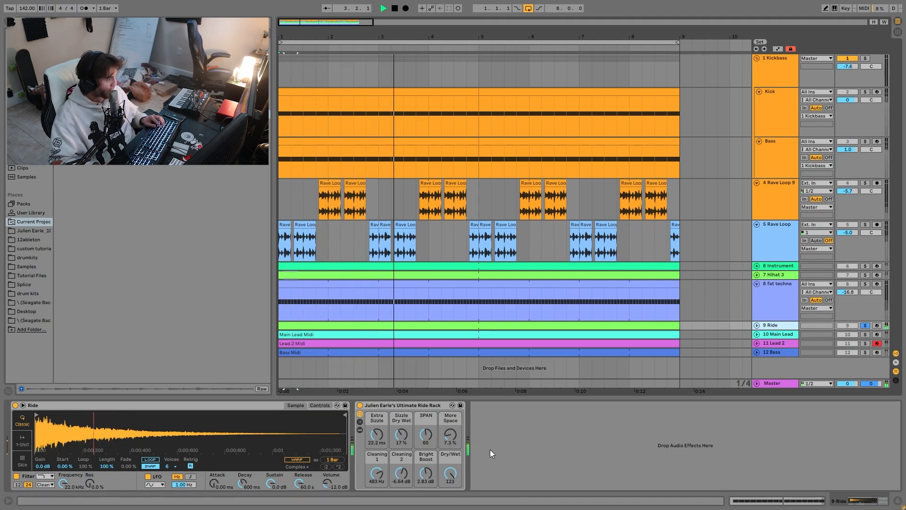
Solo and unfold the Main Lead track, and play it with its MIDI clip open and the notes enlarged.
{"action": "left_click", "coordinate": [865, 334]}
{"action": "left_click", "coordinate": [779, 333]}
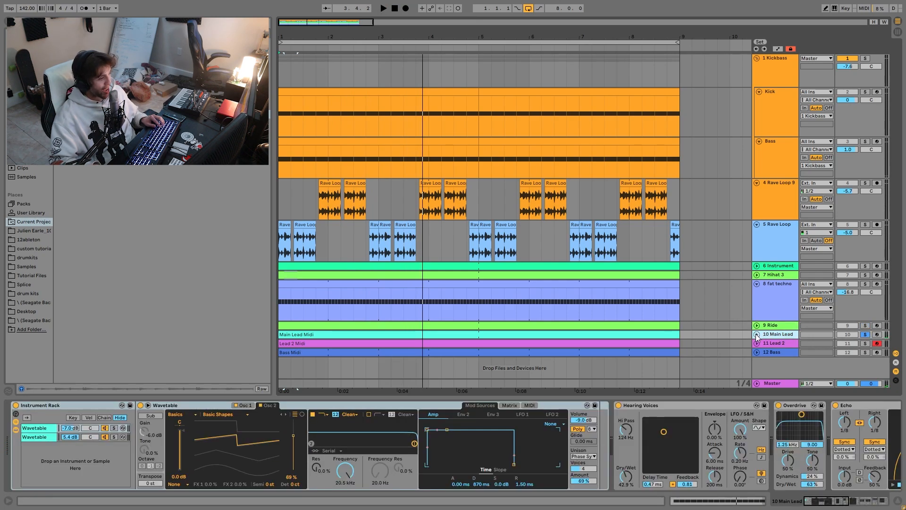
{"action": "left_click", "coordinate": [757, 334]}
{"action": "key", "text": "space"}
{"action": "double_click", "coordinate": [630, 334]}
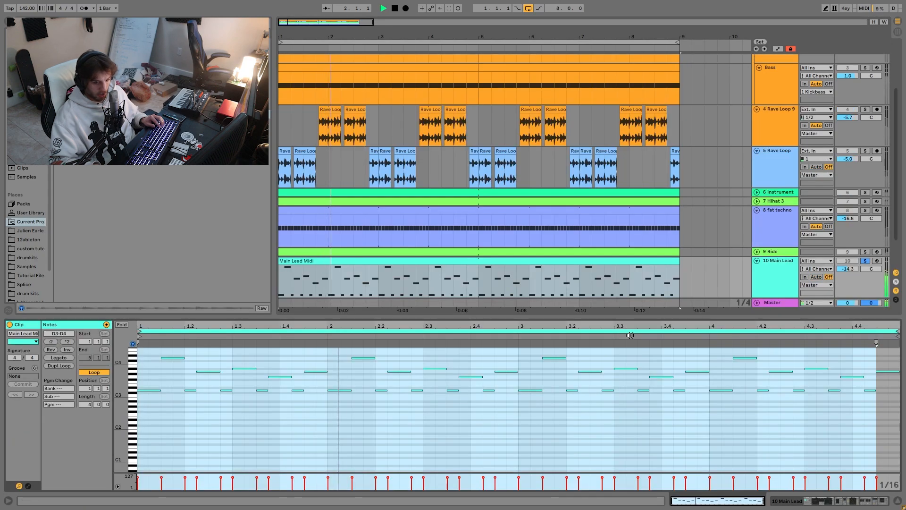
{"action": "left_click_drag", "start_coordinate": [133, 373], "coordinate": [127, 397]}
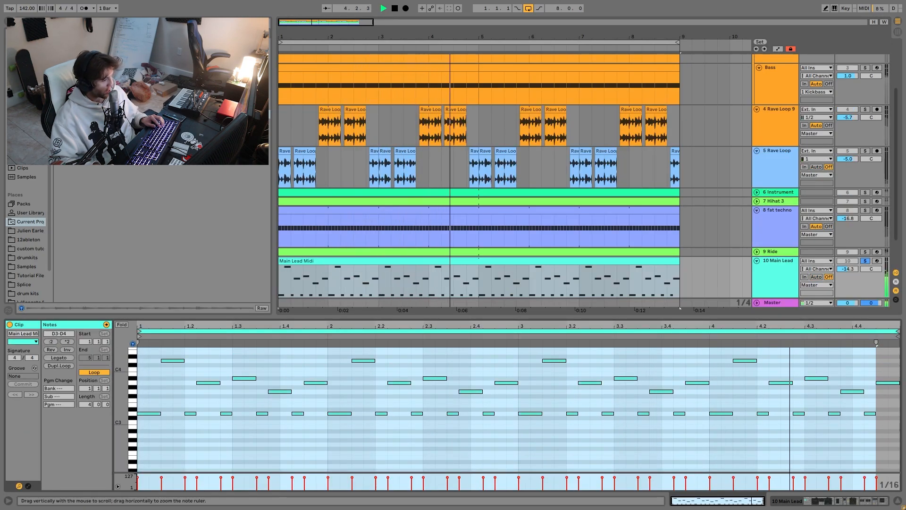
{"action": "key", "text": "space"}
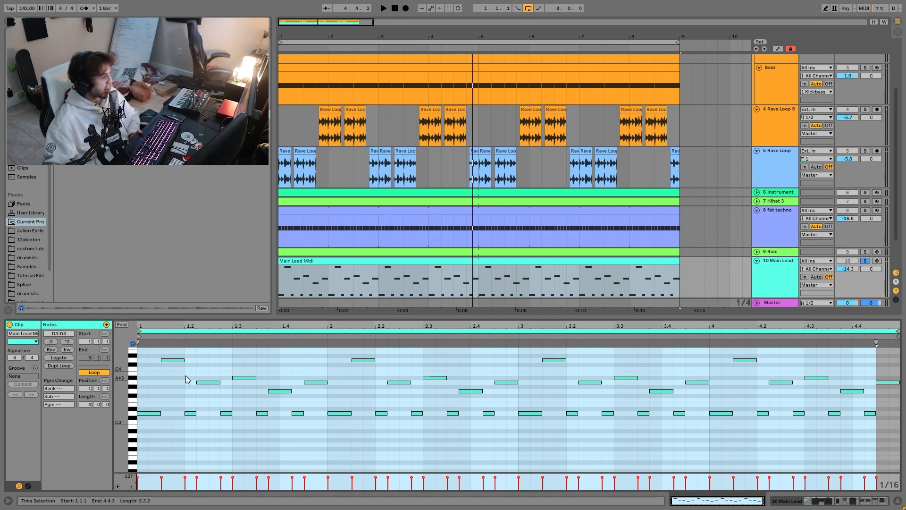
Select the first bar's upper melody notes and the full row of D3 notes in the Main Lead clip, and play the lead.
{"action": "left_click_drag", "start_coordinate": [178, 353], "coordinate": [313, 398]}
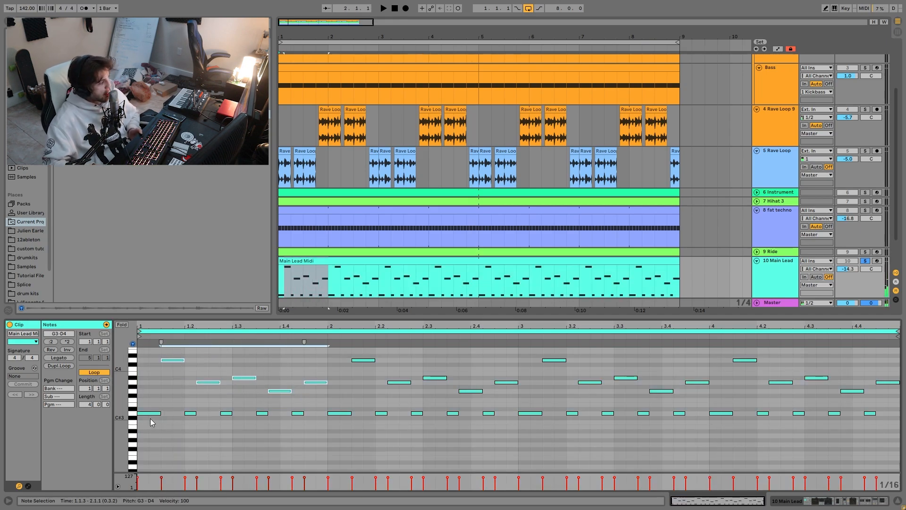
{"action": "left_click_drag", "start_coordinate": [149, 407], "coordinate": [887, 465]}
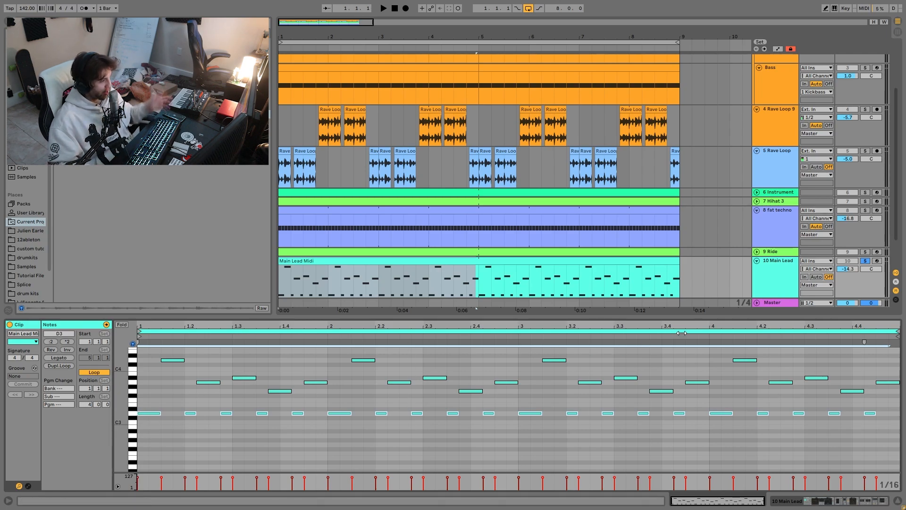
{"action": "key", "text": "space"}
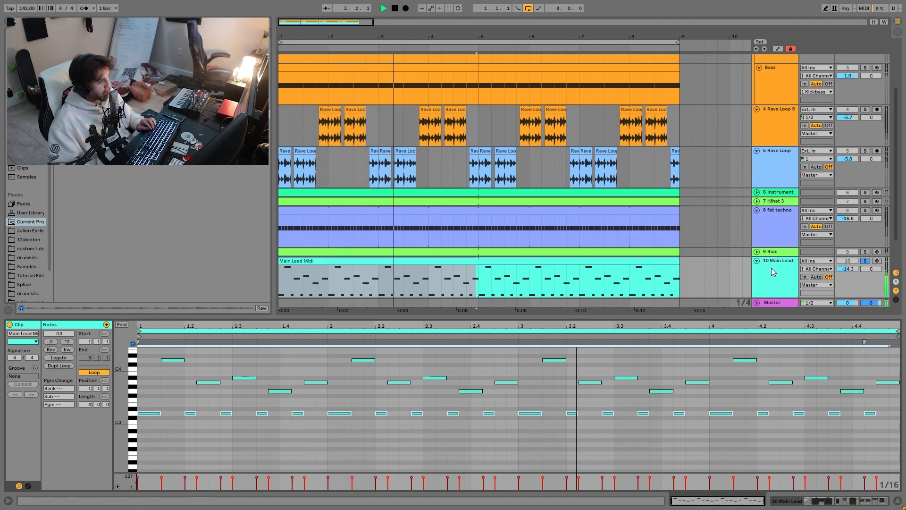
{"action": "key", "text": "space"}
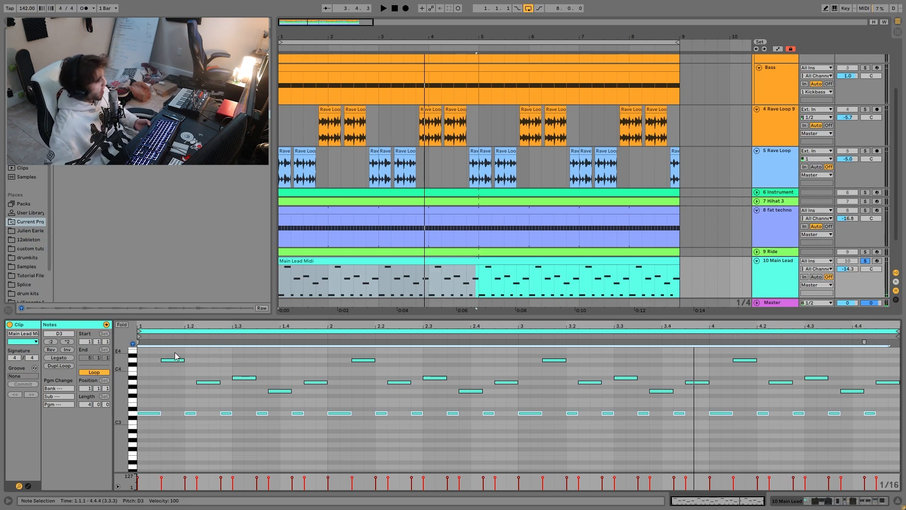
Pick out the first bar's melody notes in turn and select the note group from 1.2.1 to 2.1.1.
{"action": "left_click_drag", "start_coordinate": [175, 356], "coordinate": [168, 375]}
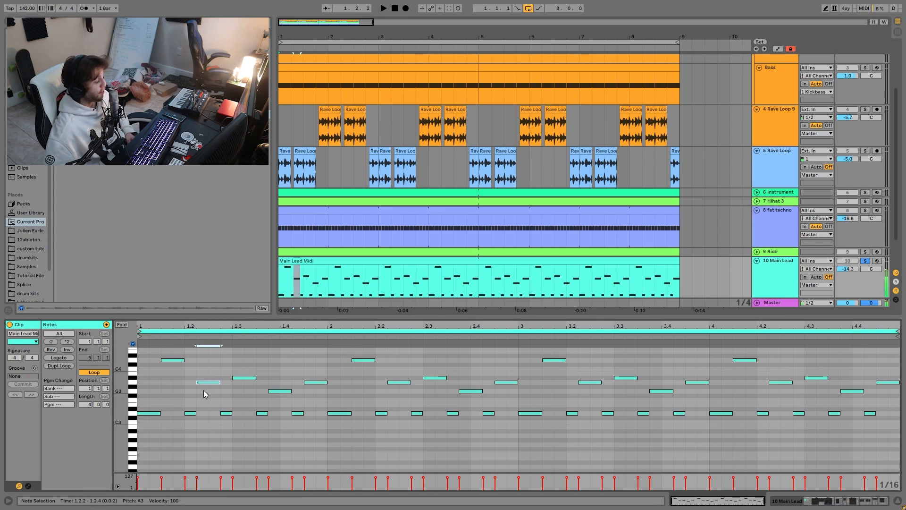
{"action": "left_click_drag", "start_coordinate": [240, 366], "coordinate": [281, 398]}
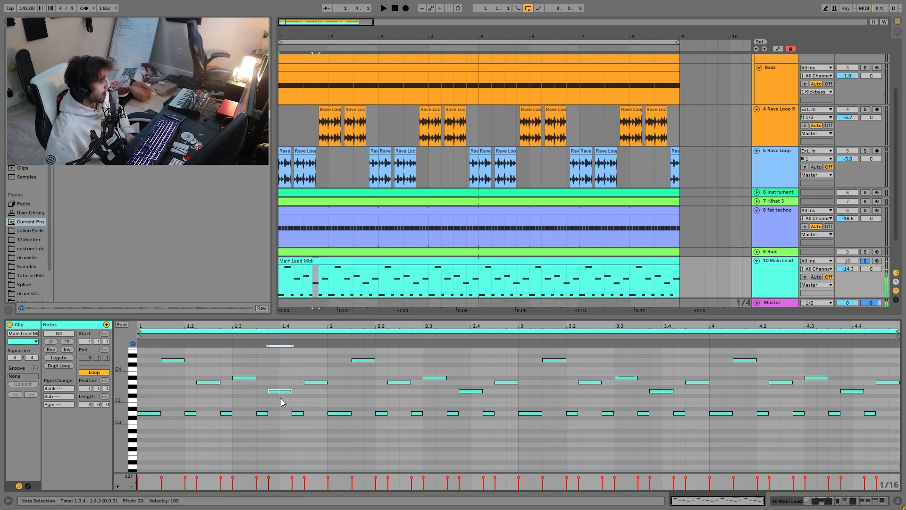
{"action": "left_click_drag", "start_coordinate": [316, 367], "coordinate": [326, 402]}
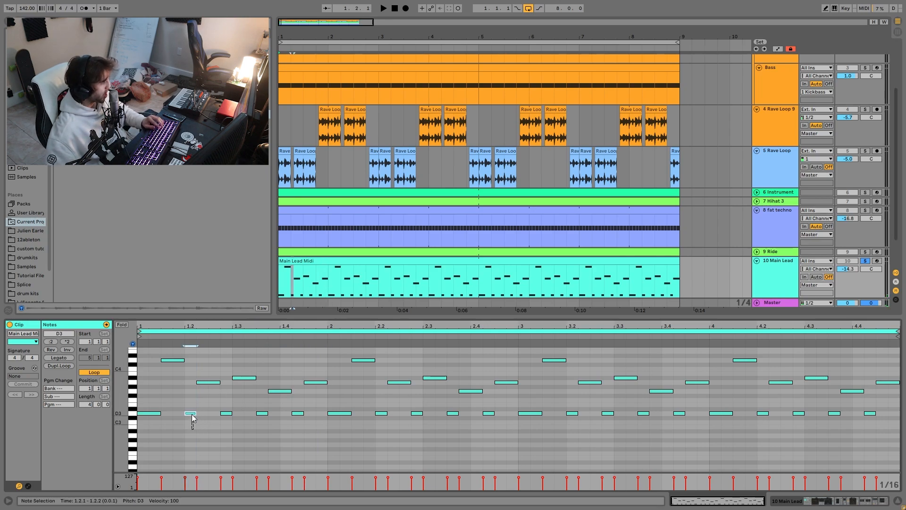
{"action": "left_click_drag", "start_coordinate": [193, 429], "coordinate": [308, 361]}
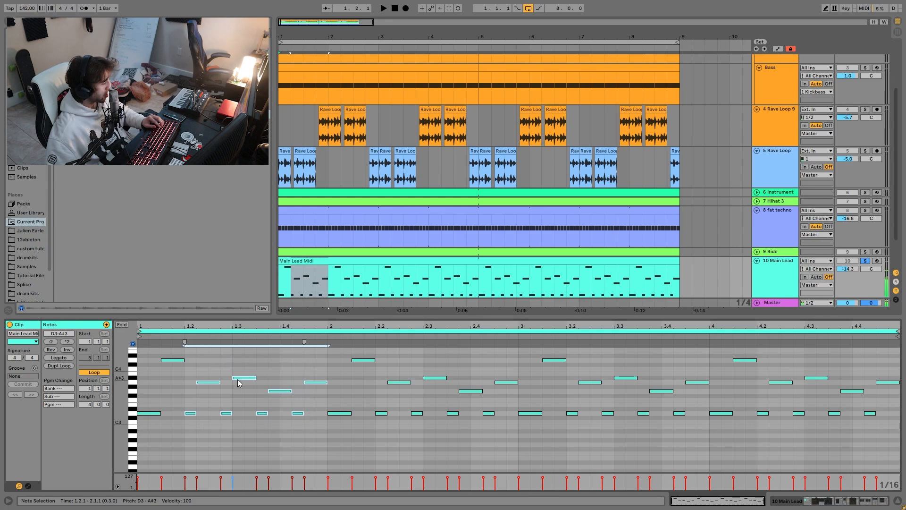
Select the first bar's A3, A#3, G3 and A3 notes one by one, play the lead and select the opening melody notes.
{"action": "left_click", "coordinate": [206, 382]}
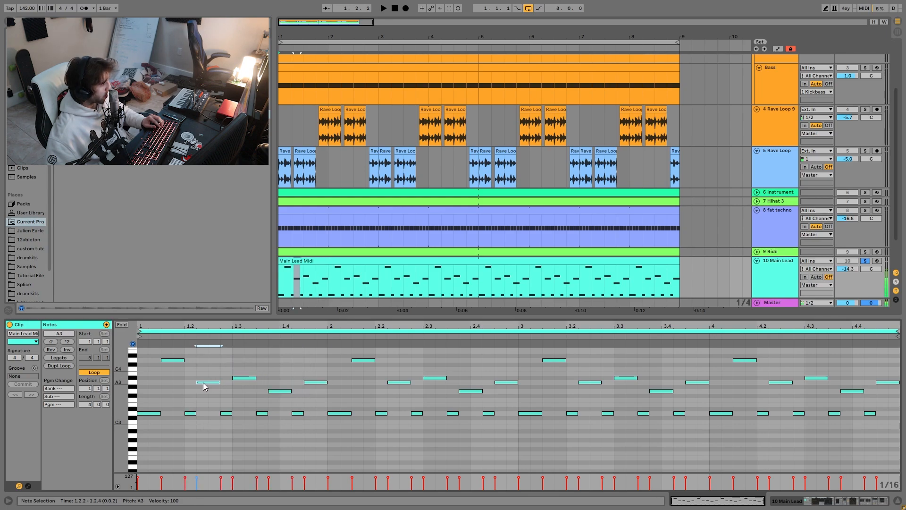
{"action": "left_click", "coordinate": [246, 378]}
{"action": "left_click", "coordinate": [278, 391]}
{"action": "left_click", "coordinate": [307, 382]}
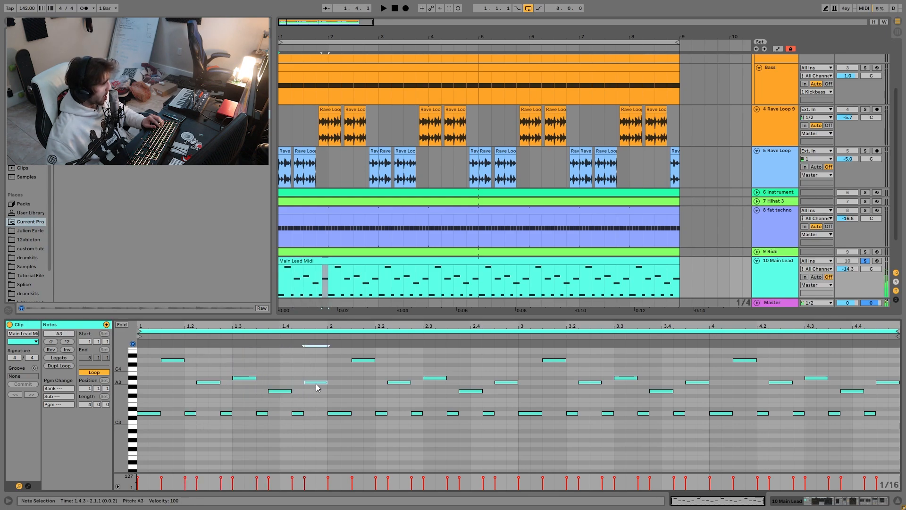
{"action": "key", "text": "space"}
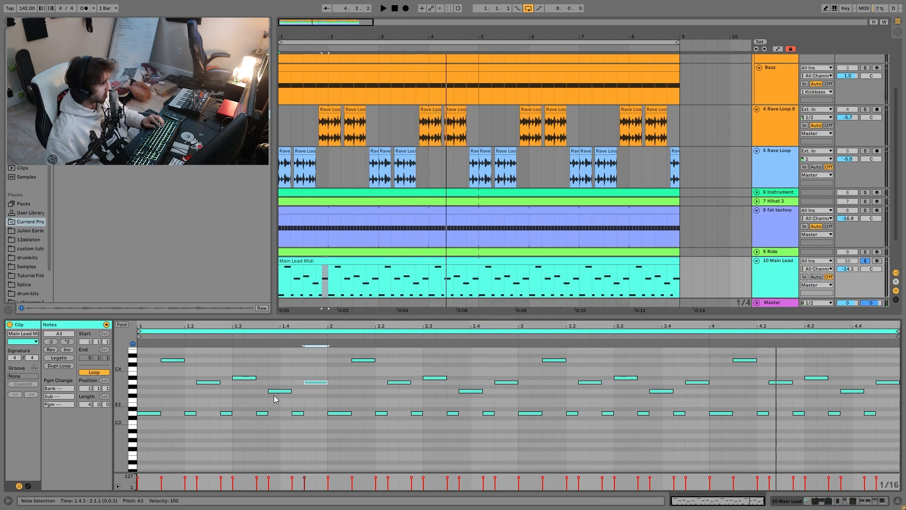
{"action": "key", "text": "space"}
{"action": "key", "text": "space"}
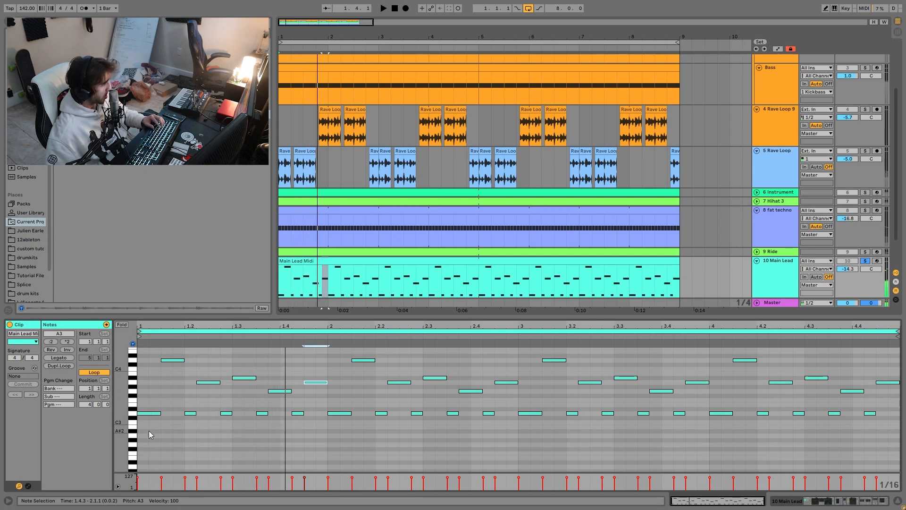
{"action": "left_click_drag", "start_coordinate": [142, 351], "coordinate": [287, 434]}
Show the Main Lead devices, solo the first Wavetable chain, play it and examine both of its oscillators.
{"action": "left_click", "coordinate": [766, 293]}
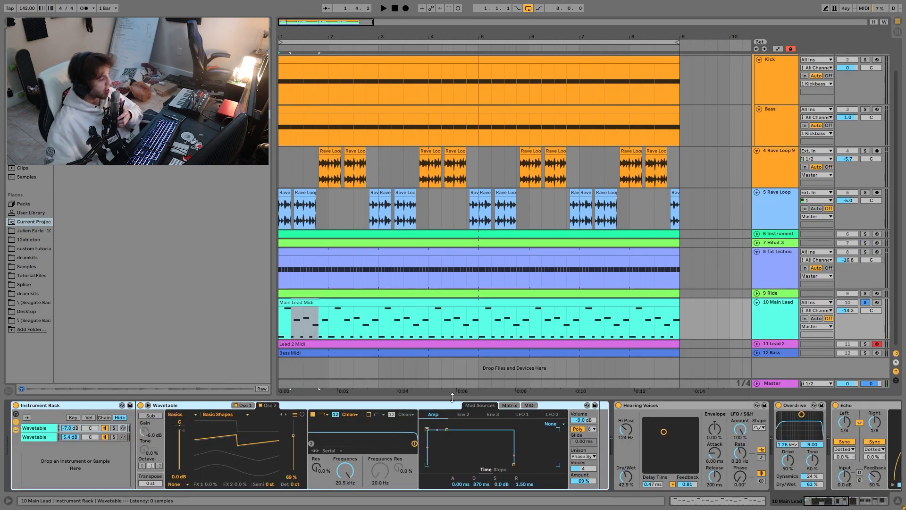
{"action": "left_click", "coordinate": [116, 429]}
{"action": "key", "text": "space"}
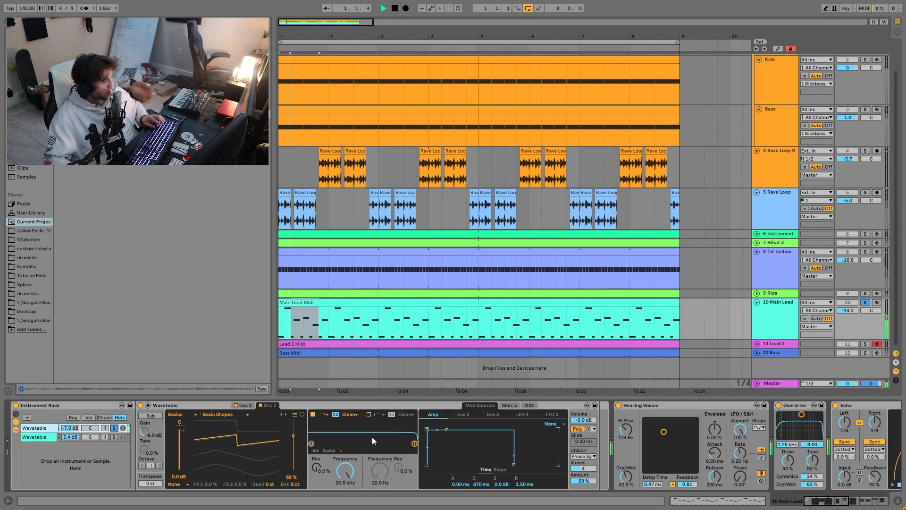
{"action": "left_click", "coordinate": [245, 405]}
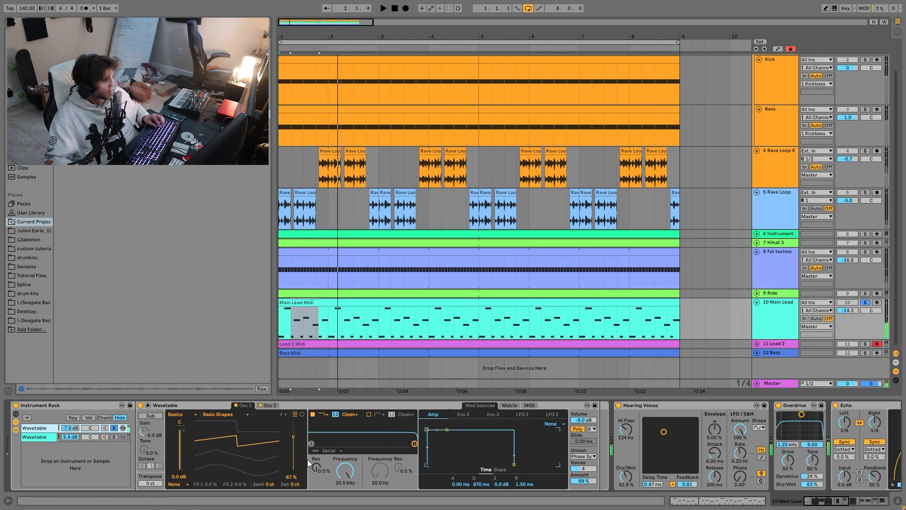
{"action": "left_click", "coordinate": [270, 407]}
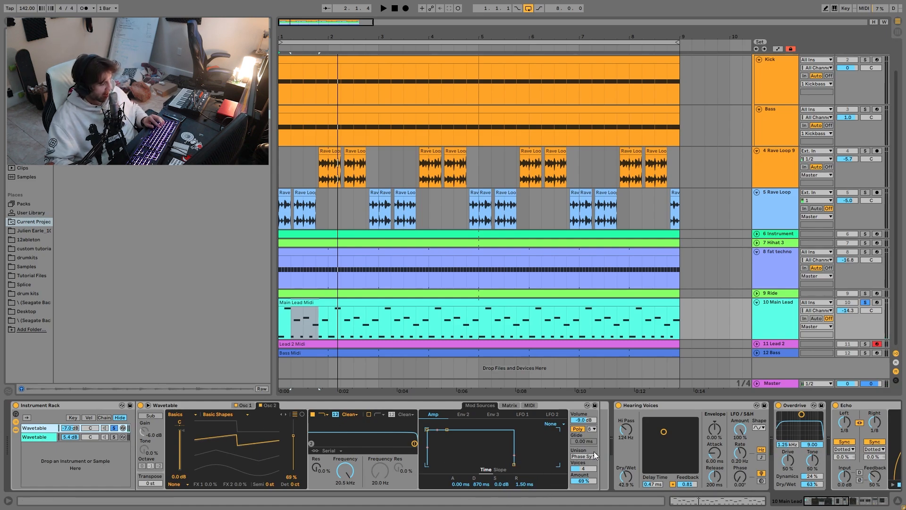
{"action": "key", "text": "space"}
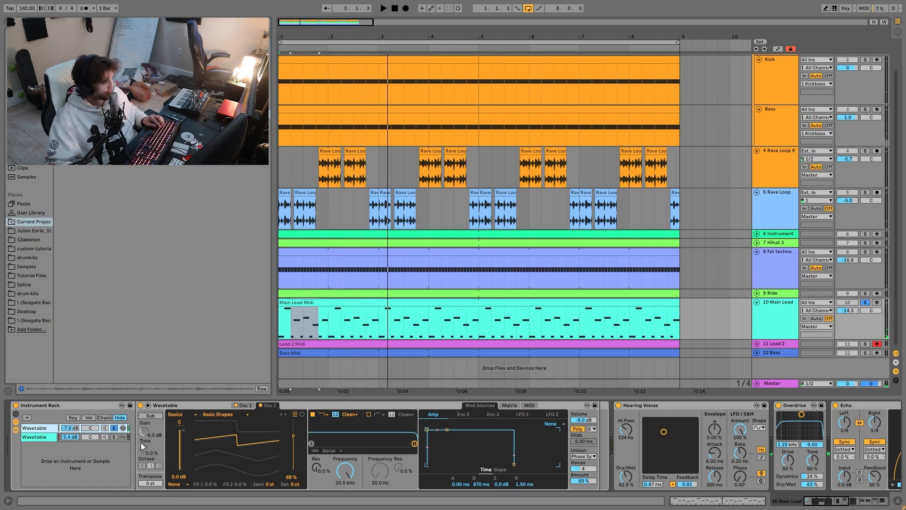
Solo the second Wavetable chain, show its Osc 1 settings and play it.
{"action": "left_click", "coordinate": [116, 437]}
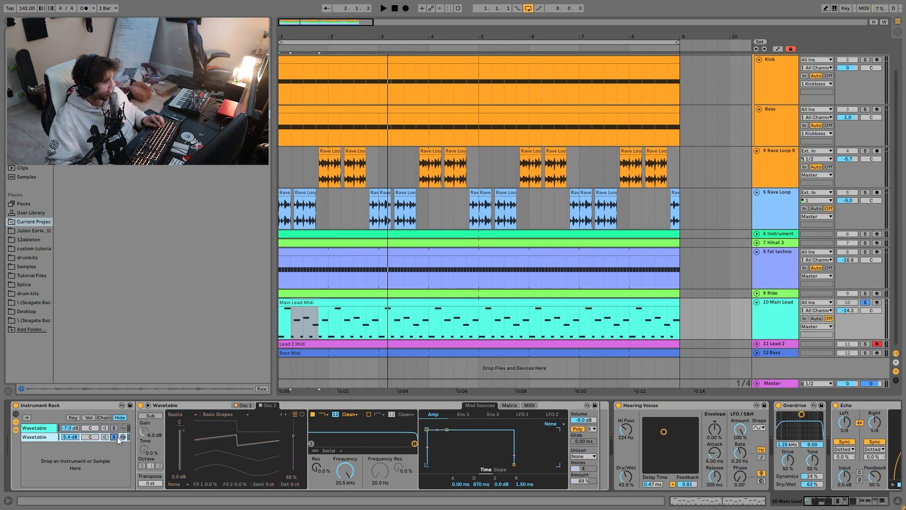
{"action": "left_click", "coordinate": [247, 407]}
{"action": "key", "text": "space"}
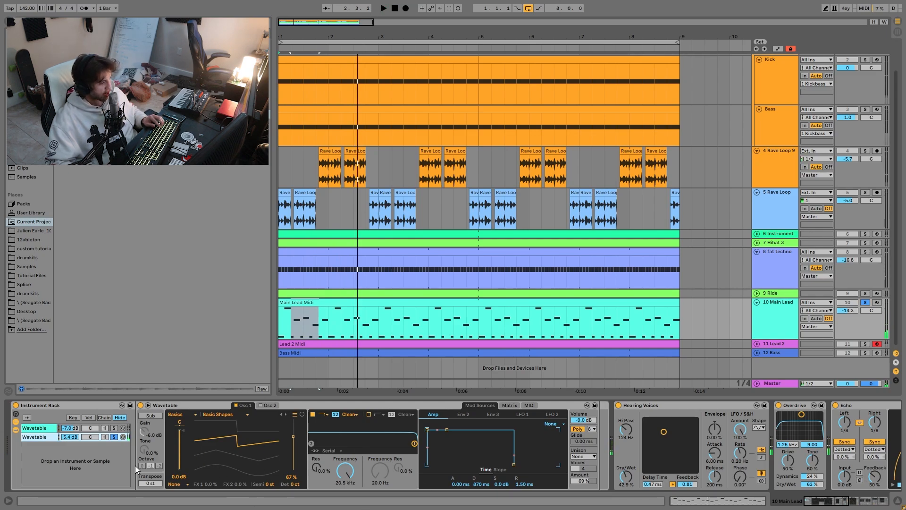
Play the lead with the second Wavetable chain unsoloed and muted, and re-enable that chain.
{"action": "left_click", "coordinate": [115, 437]}
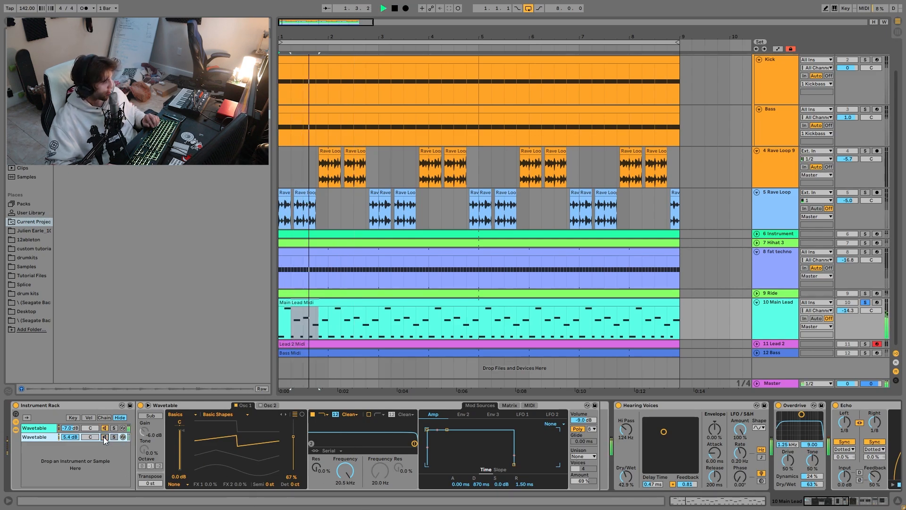
{"action": "key", "text": "space"}
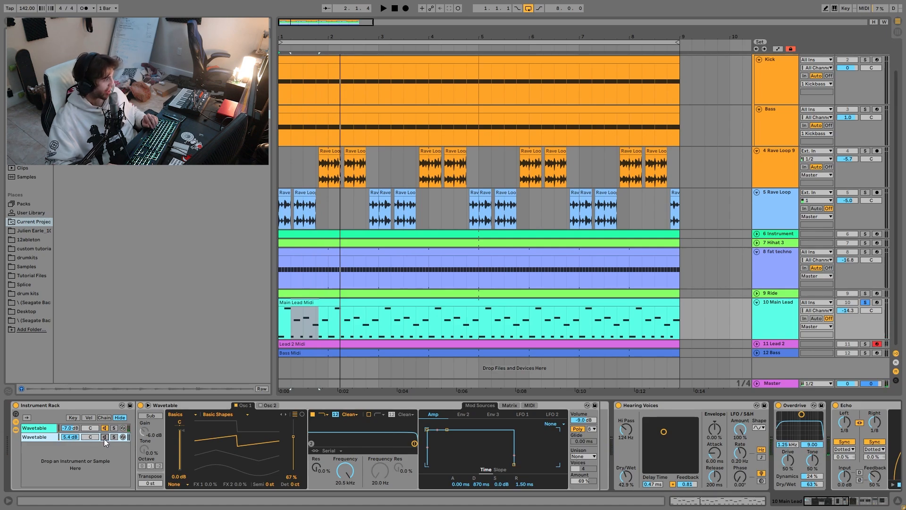
{"action": "key", "text": "space"}
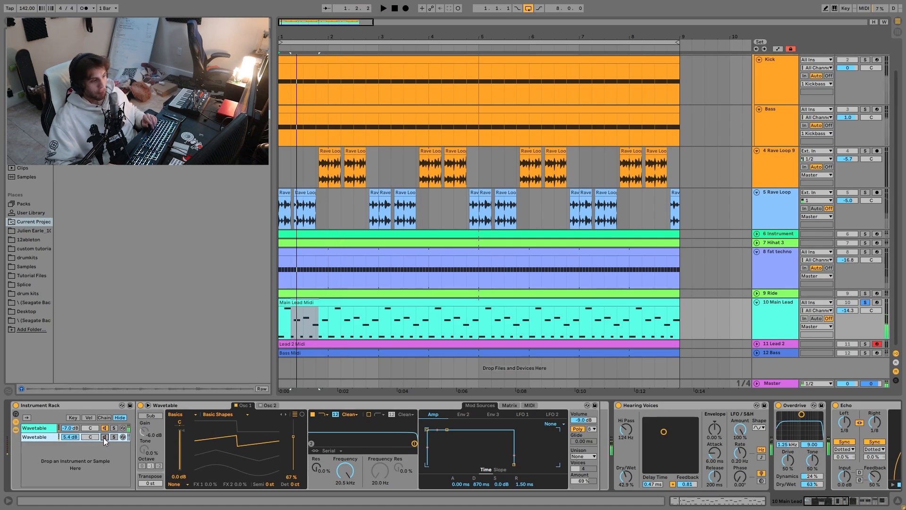
{"action": "left_click", "coordinate": [104, 437]}
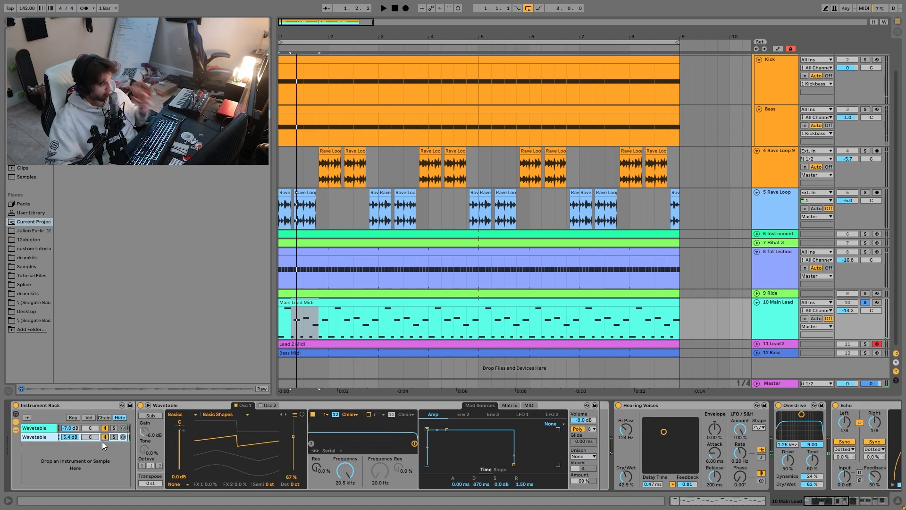
Play the Main Lead and examine its Hearing Voices, Overdrive, Echo and Reverb effects.
{"action": "scroll", "coordinate": [482, 457], "scroll_direction": "right", "scroll_amount": 3}
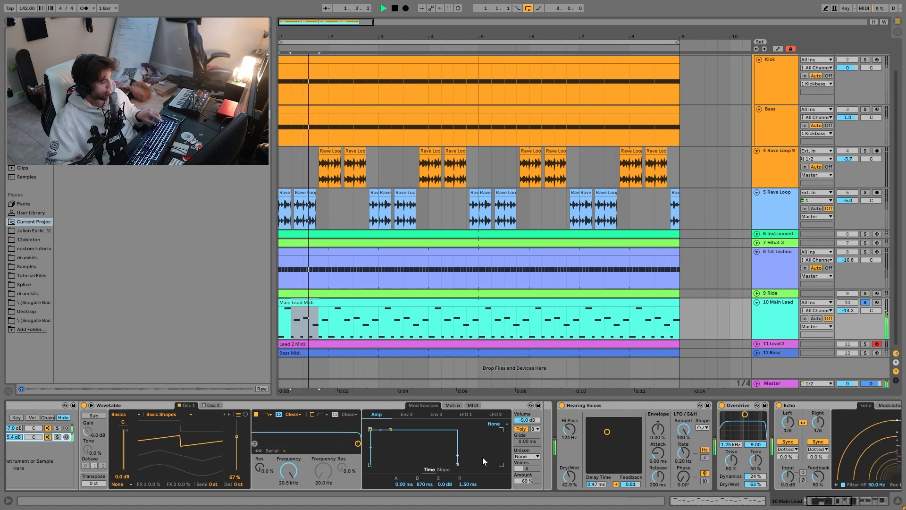
{"action": "key", "text": "space"}
{"action": "scroll", "coordinate": [413, 448], "scroll_direction": "right", "scroll_amount": 4}
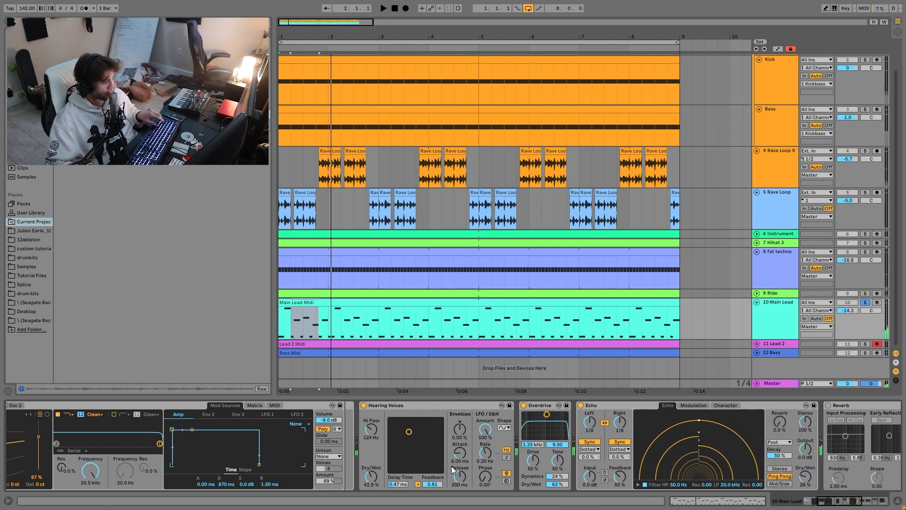
{"action": "scroll", "coordinate": [426, 469], "scroll_direction": "right", "scroll_amount": 3}
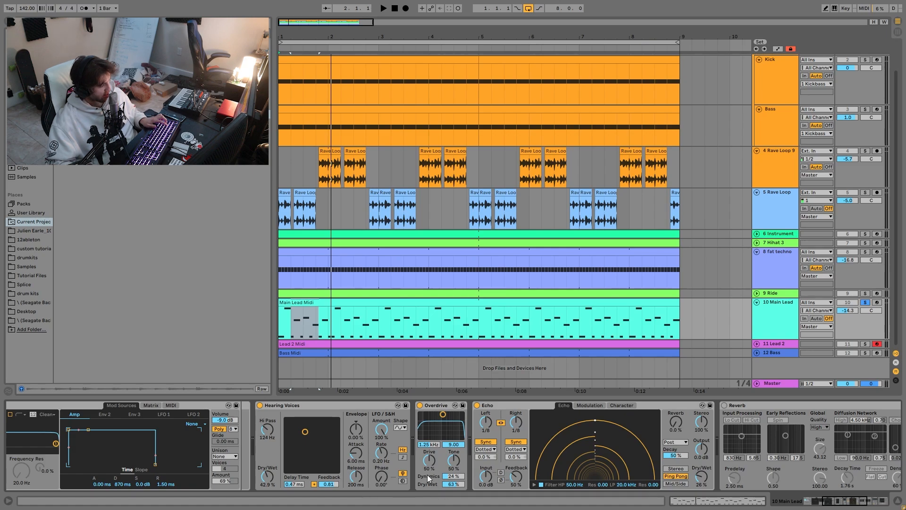
{"action": "scroll", "coordinate": [415, 453], "scroll_direction": "down", "scroll_amount": 4}
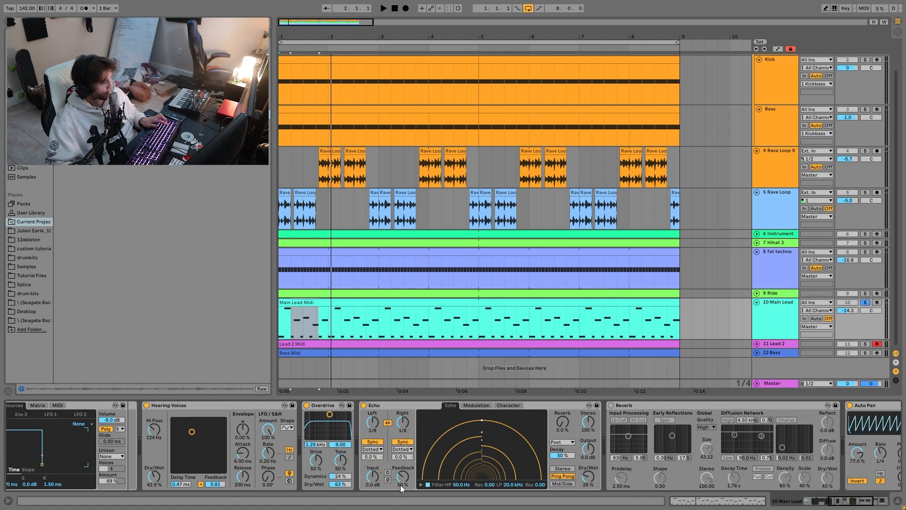
{"action": "scroll", "coordinate": [316, 451], "scroll_direction": "down", "scroll_amount": 2}
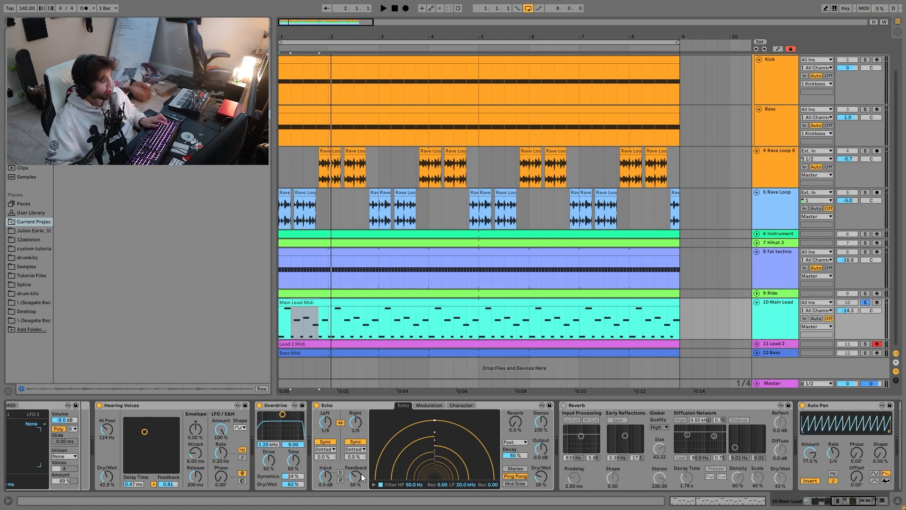
Delete the Reverb from the Main Lead's effect chain and play the lead.
{"action": "left_click", "coordinate": [574, 402]}
{"action": "key", "text": "Delete"}
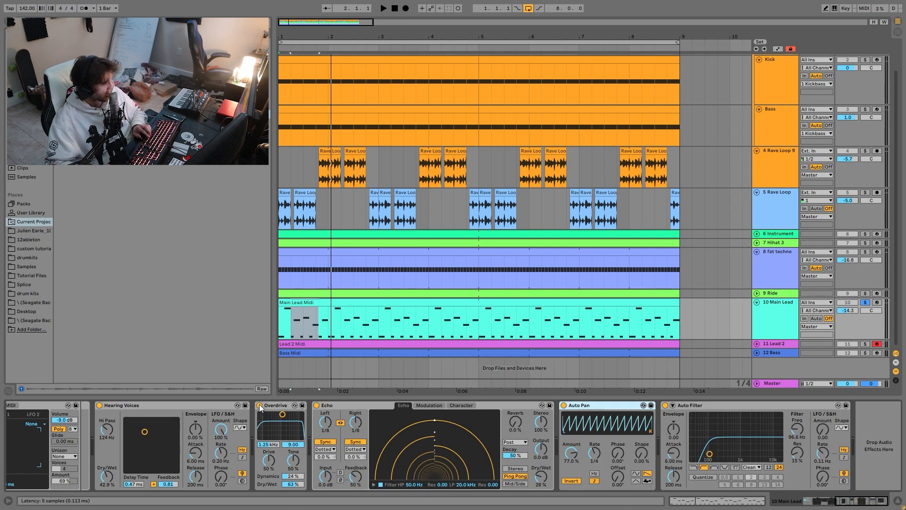
{"action": "key", "text": "space"}
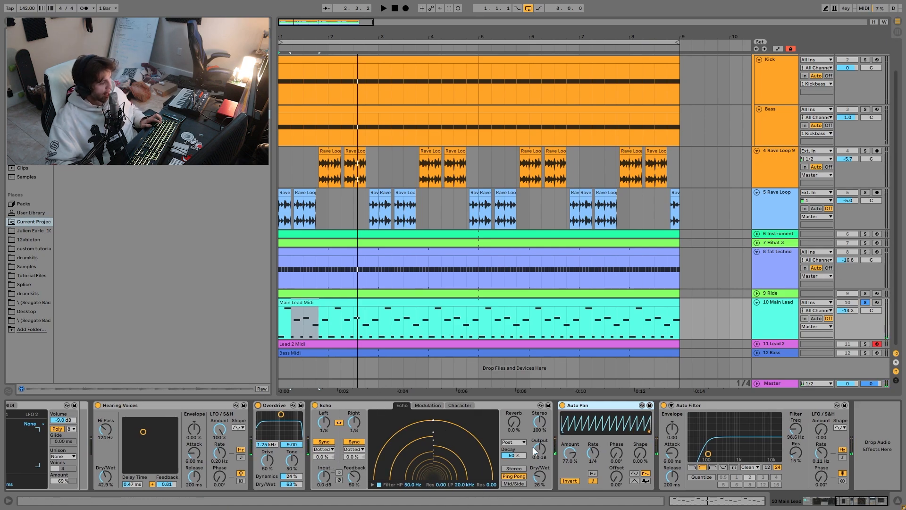
Play the Main Lead together with the soloed Kickbass group.
{"action": "scroll", "coordinate": [696, 320], "scroll_direction": "up", "scroll_amount": 1}
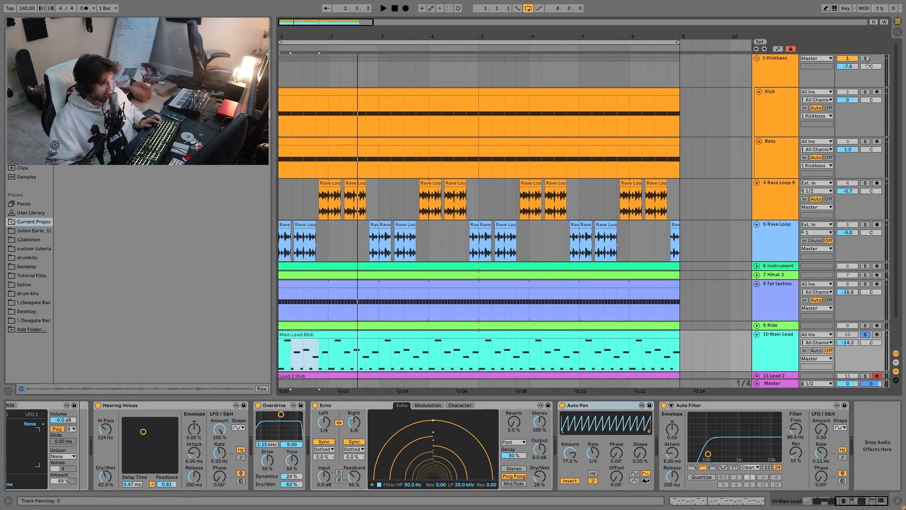
{"action": "key", "text": "space"}
{"action": "scroll", "coordinate": [837, 156], "scroll_direction": "down", "scroll_amount": 1}
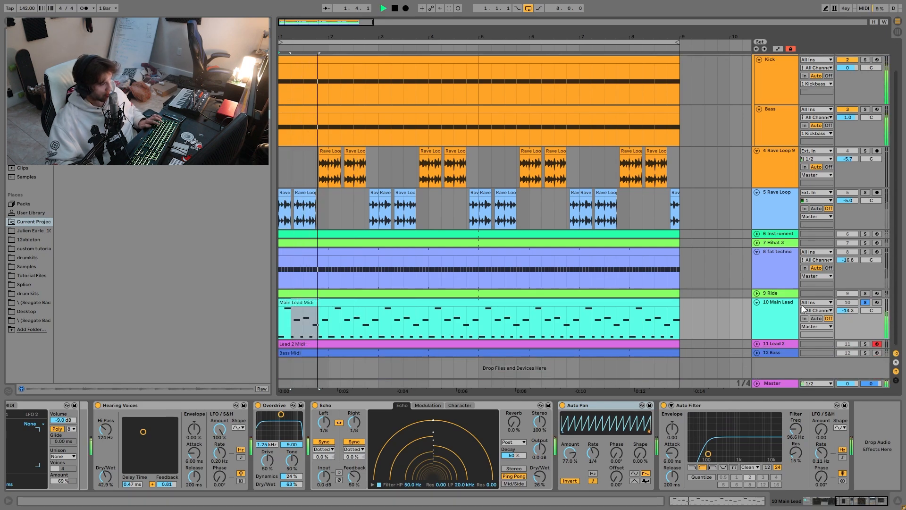
{"action": "key", "text": "space"}
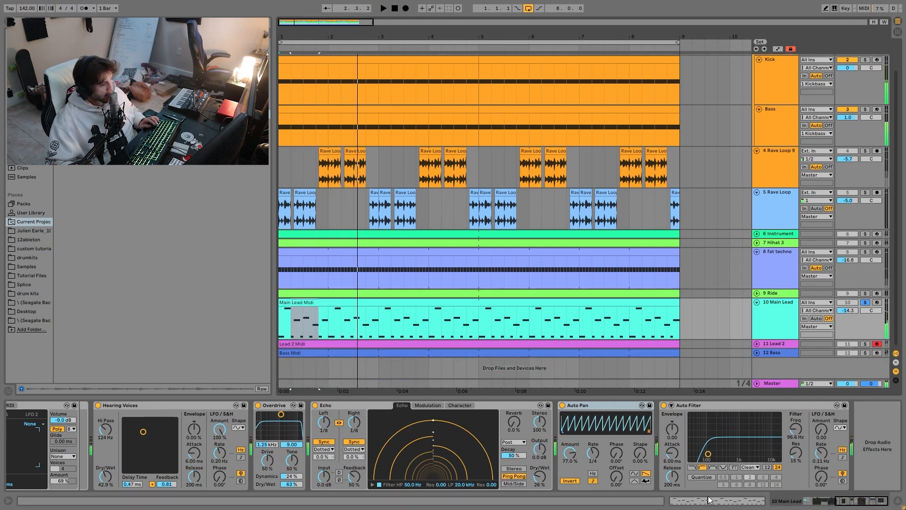
Solo and unfold the Lead 2 track, play it and show its devices.
{"action": "left_click", "coordinate": [866, 343]}
{"action": "left_click", "coordinate": [757, 344]}
{"action": "key", "text": "space"}
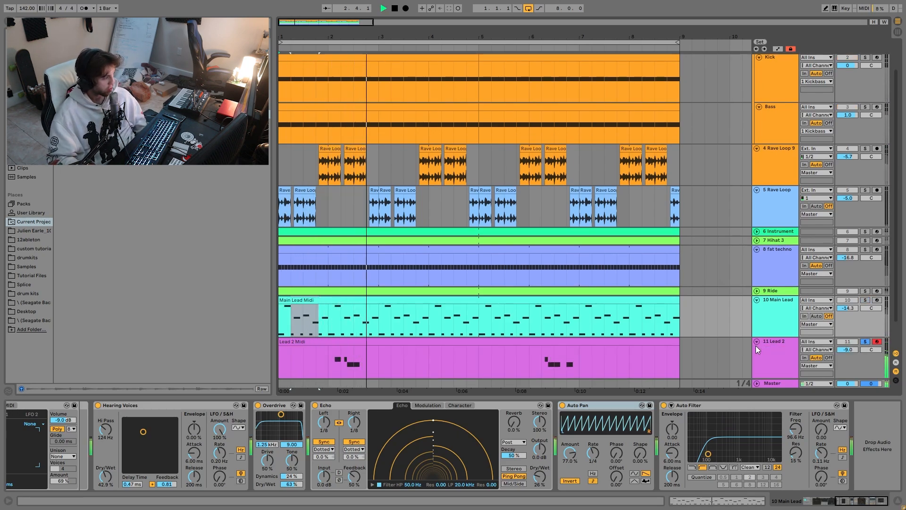
{"action": "left_click", "coordinate": [793, 350]}
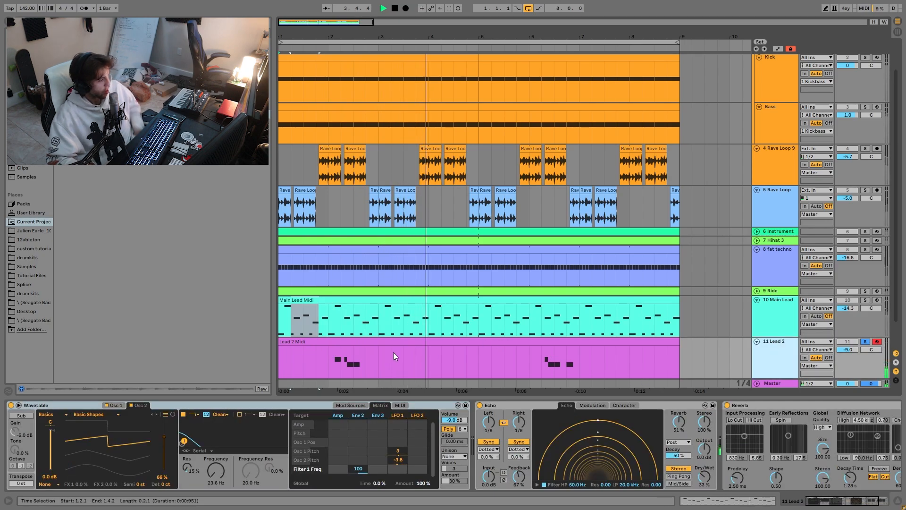
Play the two Lead 2 phrases, starting at bar 2 and at bar 6.
{"action": "left_click", "coordinate": [327, 366]}
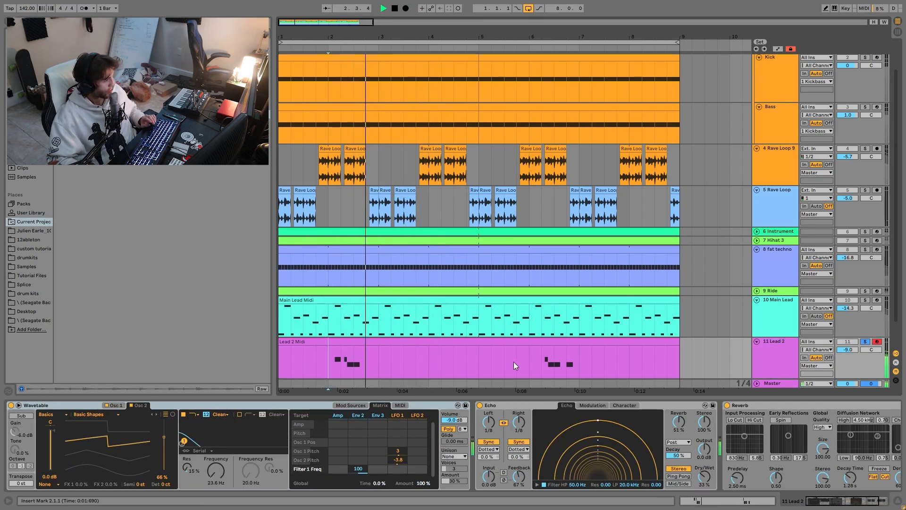
{"action": "key", "text": "space"}
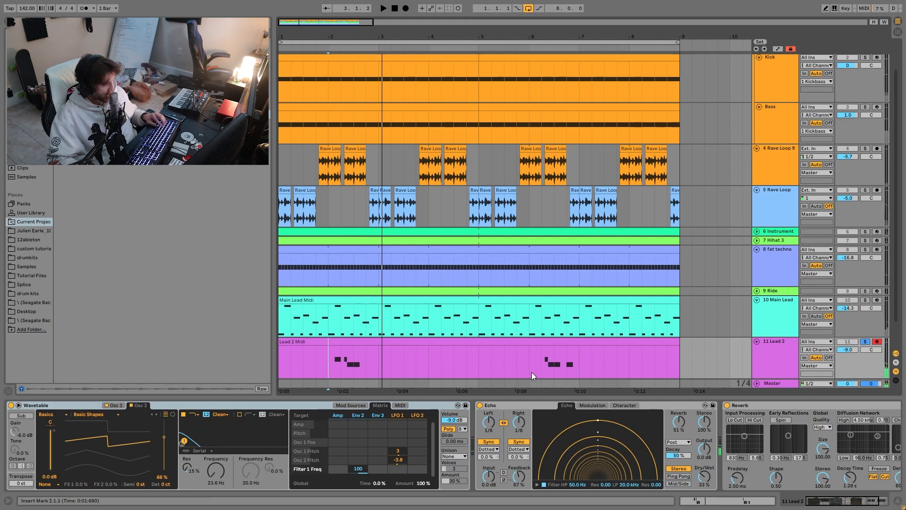
{"action": "left_click", "coordinate": [532, 372]}
{"action": "key", "text": "space"}
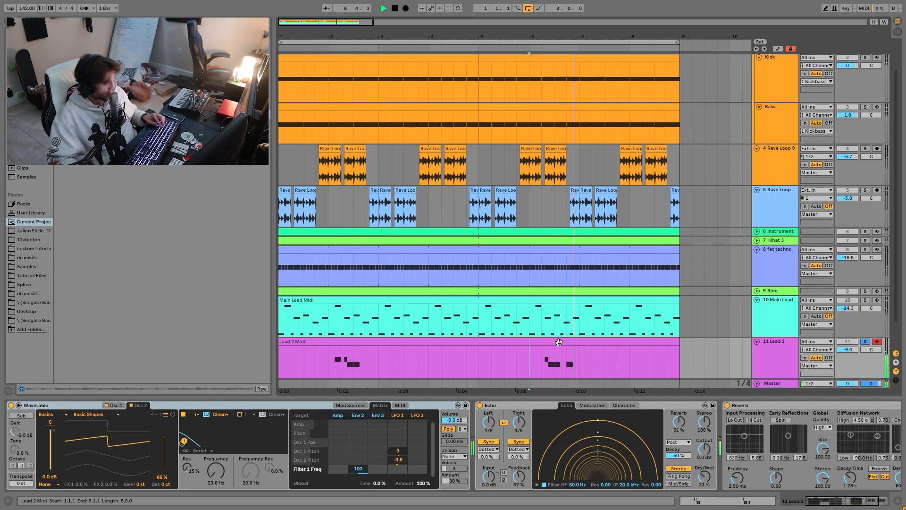
{"action": "key", "text": "space"}
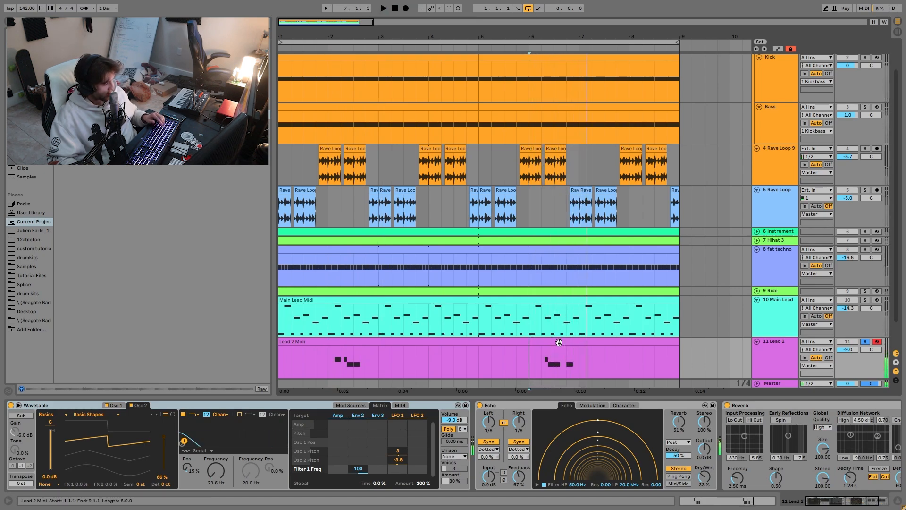
Open the Lead 2 clip, select its first phrase, and try a D4 note on beat 1.4 before deleting it.
{"action": "double_click", "coordinate": [421, 347]}
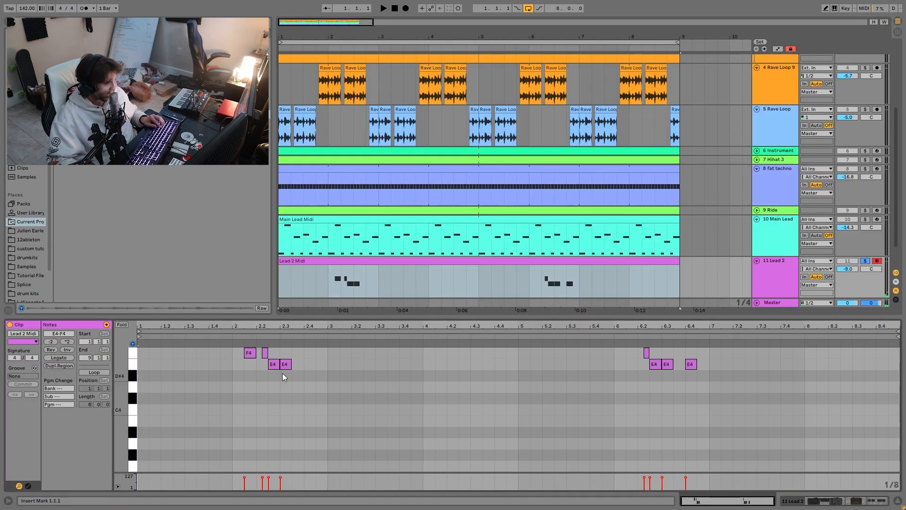
{"action": "mouse_move", "coordinate": [228, 351]}
{"action": "left_mouse_down"}
{"action": "mouse_move", "coordinate": [305, 361]}
{"action": "mouse_move", "coordinate": [226, 363]}
{"action": "left_mouse_up"}
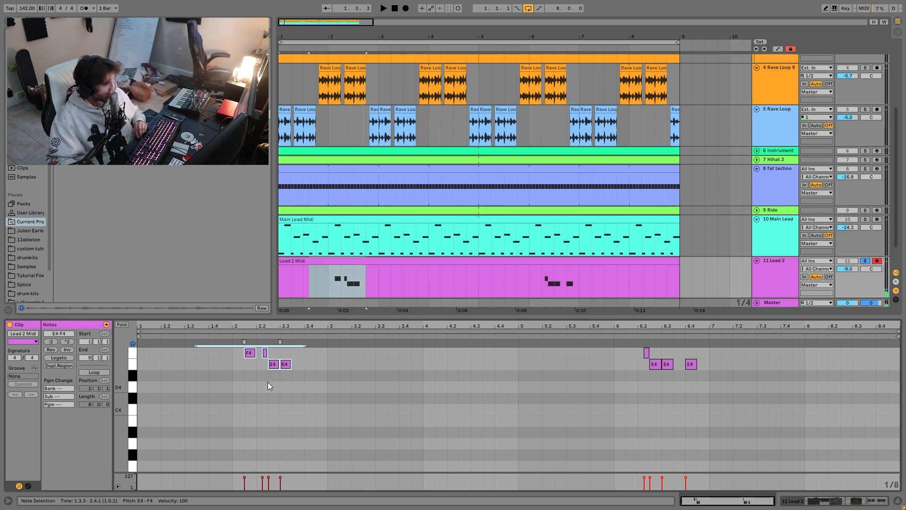
{"action": "double_click", "coordinate": [216, 387]}
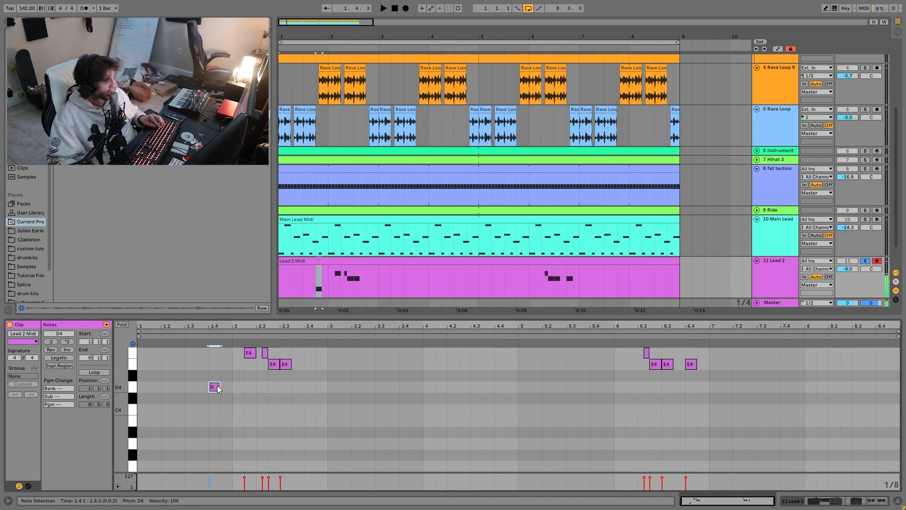
{"action": "left_click", "coordinate": [274, 366]}
{"action": "left_click", "coordinate": [253, 355]}
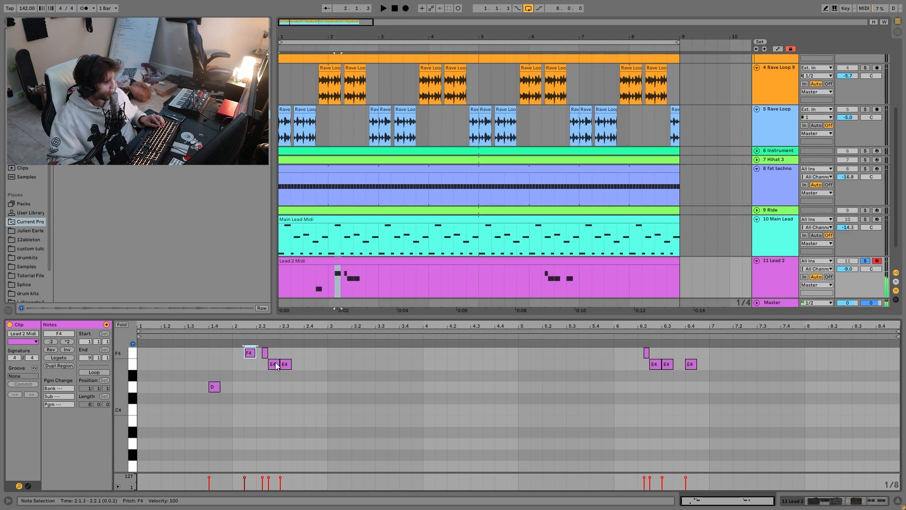
{"action": "left_click", "coordinate": [213, 387]}
{"action": "key", "text": "Delete"}
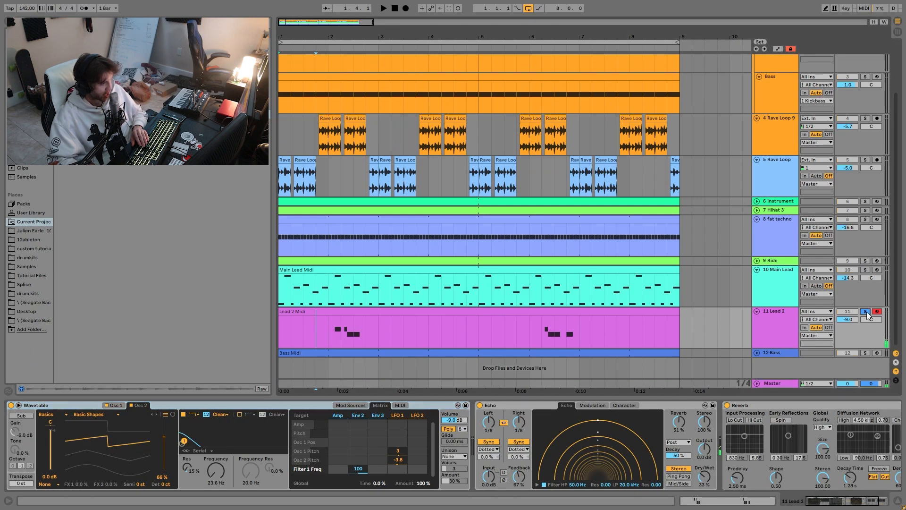
Play all tracks together with Lead 2 unsoloed, and solo Lead 2 again.
{"action": "key", "text": "space"}
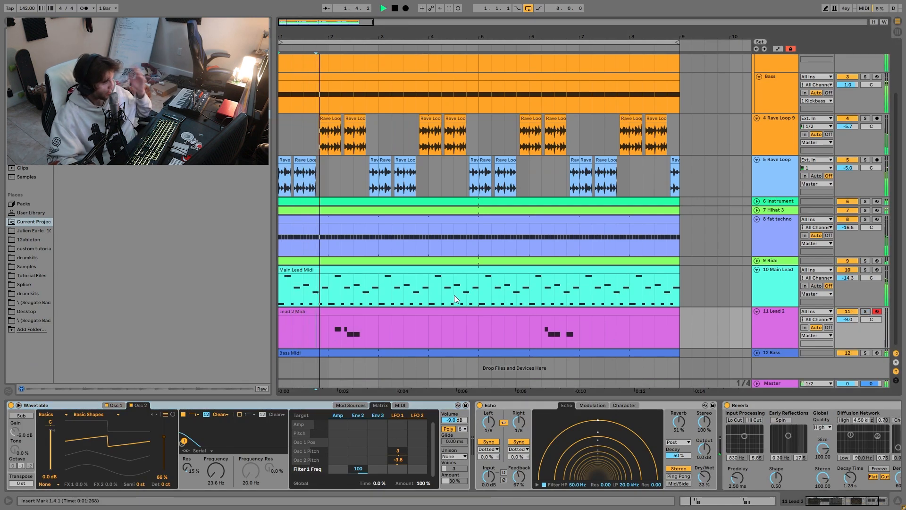
{"action": "key", "text": "space"}
{"action": "left_click", "coordinate": [866, 311]}
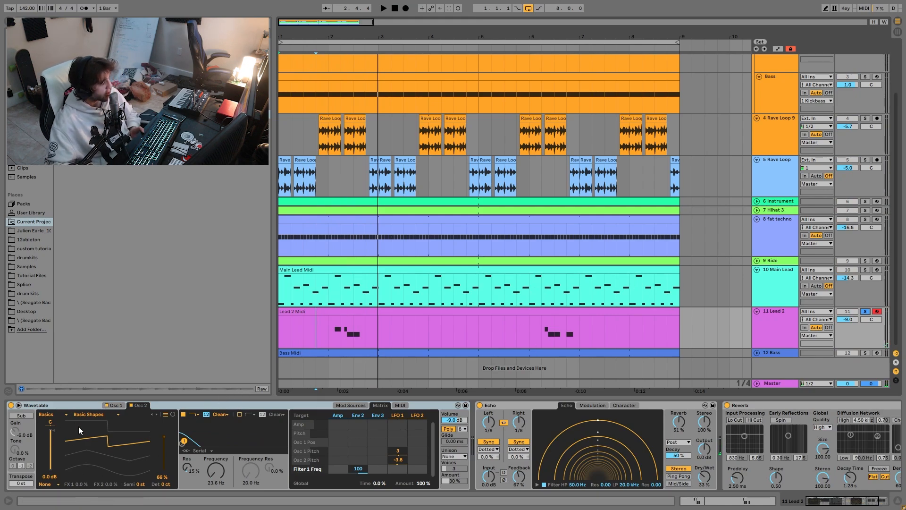
Examine Lead 2's Wavetable oscillators, its modulation matrix pitch routings and the LFO 1 settings.
{"action": "left_click", "coordinate": [115, 406]}
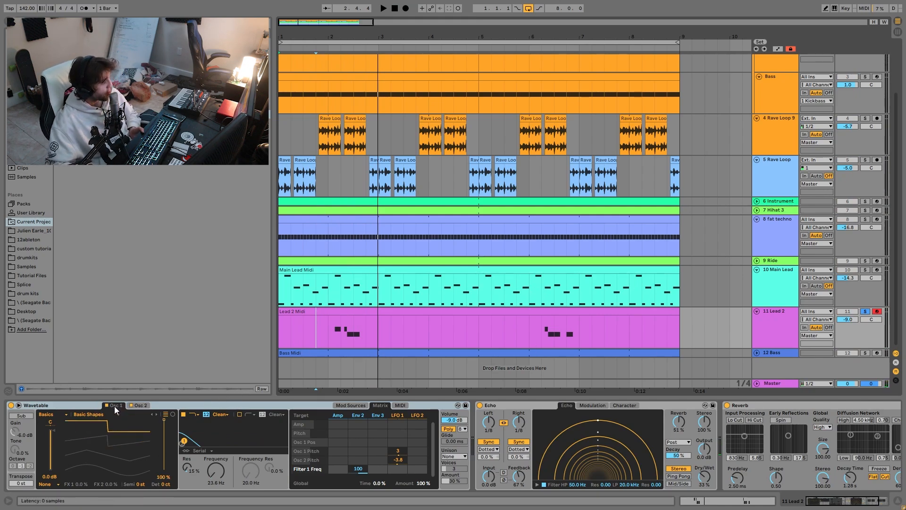
{"action": "left_click", "coordinate": [140, 406]}
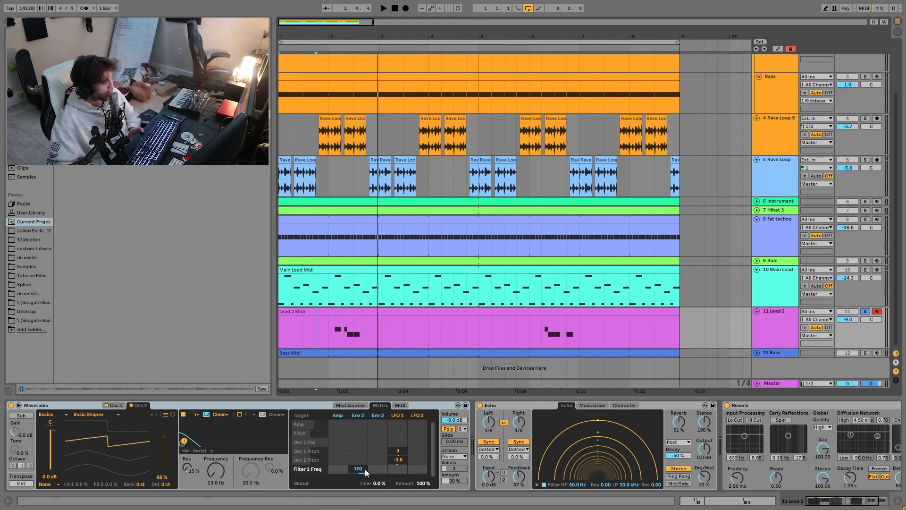
{"action": "left_click", "coordinate": [345, 458]}
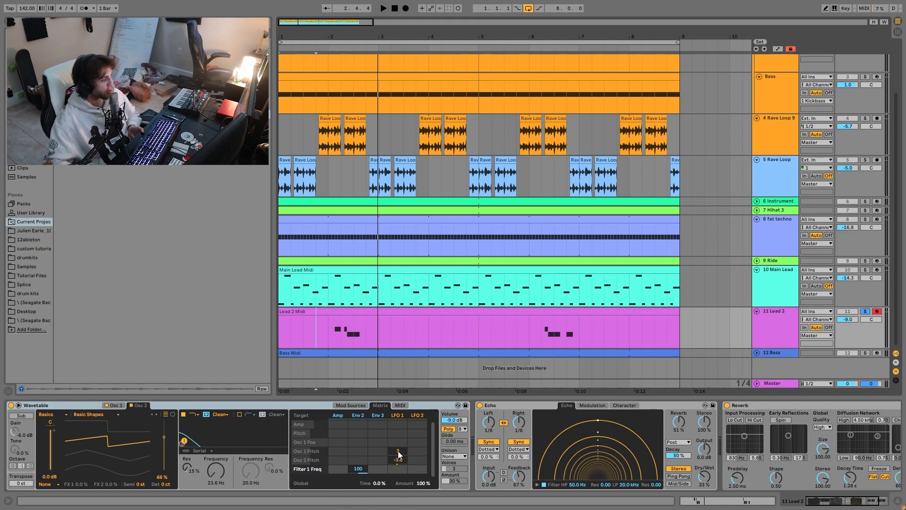
{"action": "left_click", "coordinate": [392, 425]}
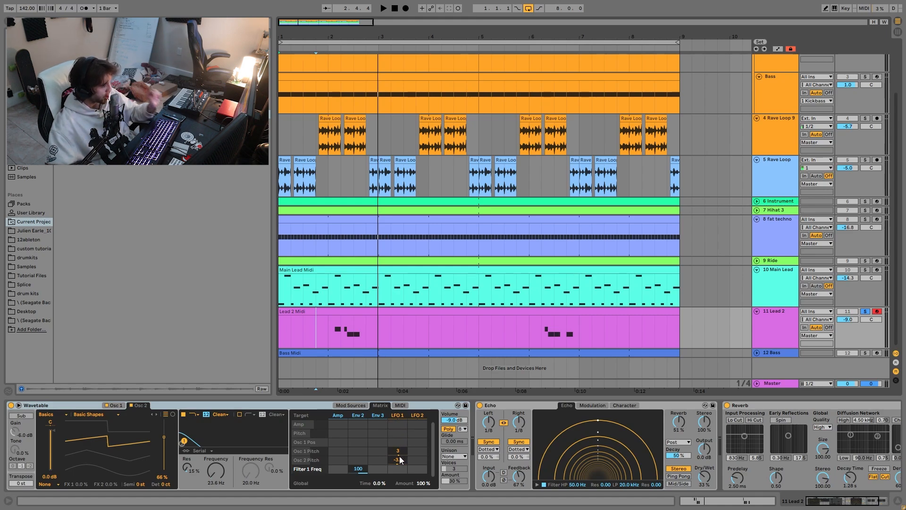
{"action": "left_click", "coordinate": [361, 405]}
{"action": "left_click", "coordinate": [393, 414]}
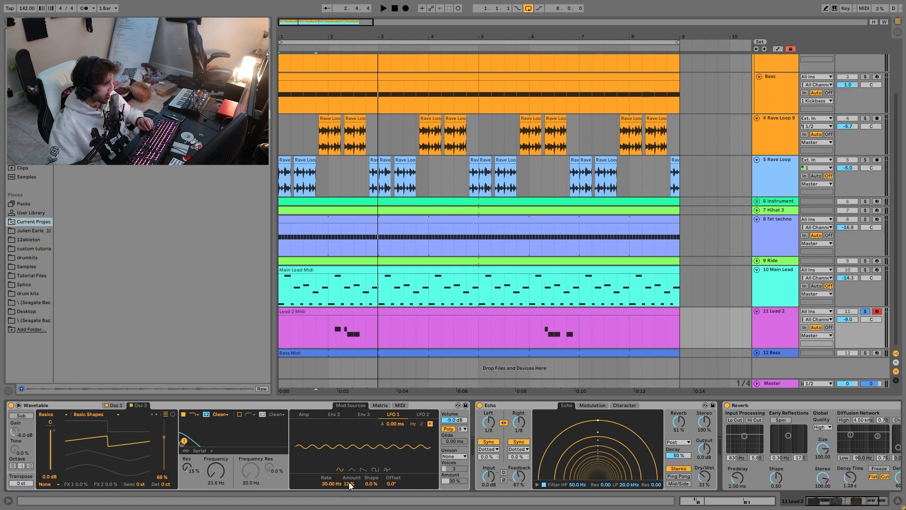
Set Wavetable's LFO 1 amount to 0% and play Lead 2 from bar 2 without the pitch modulation.
{"action": "left_click_drag", "start_coordinate": [351, 483], "coordinate": [352, 494]}
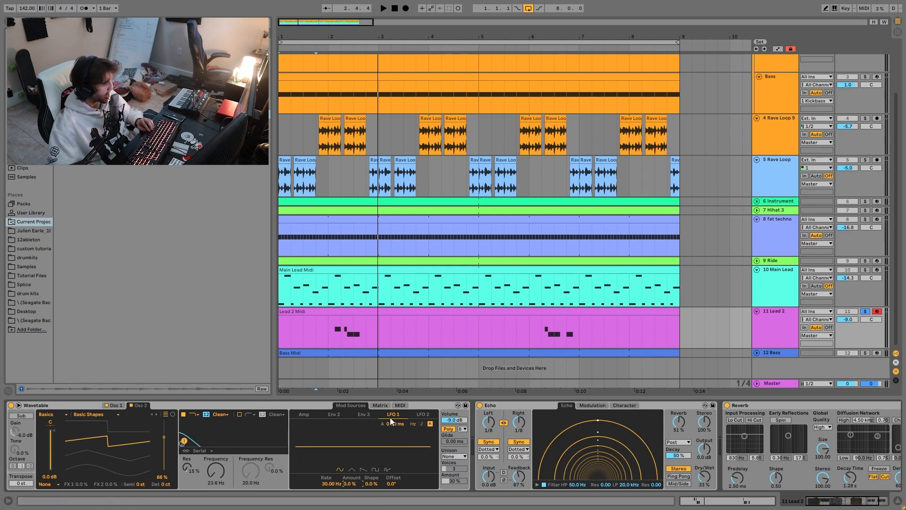
{"action": "left_click", "coordinate": [323, 333]}
{"action": "key", "text": "space"}
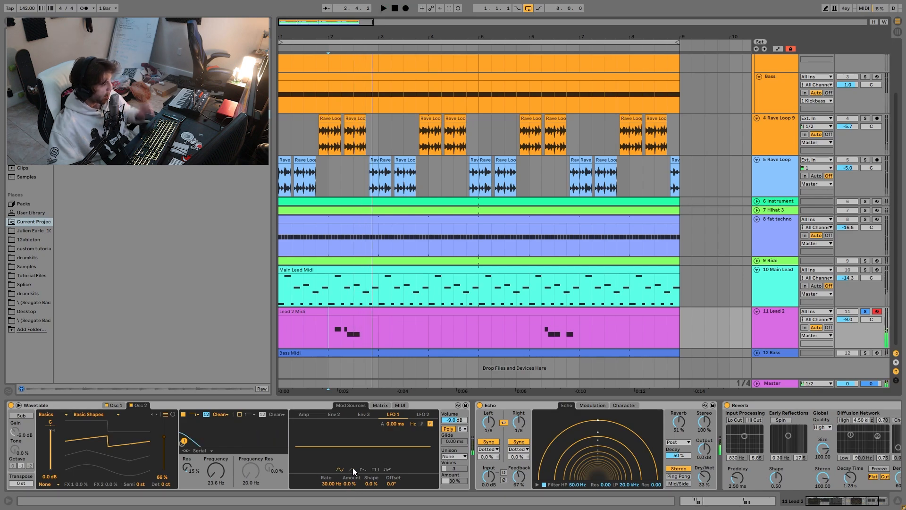
{"action": "key", "text": "space"}
{"action": "key", "text": "space"}
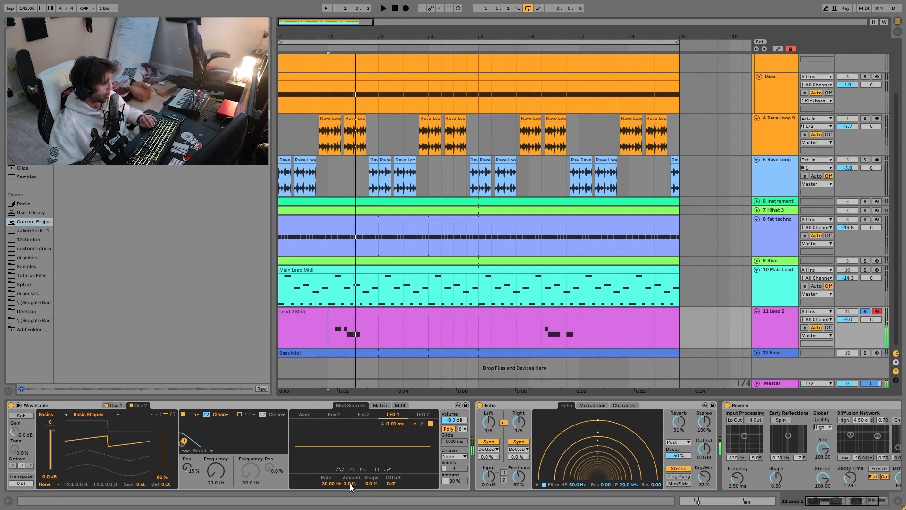
Set the LFO 1 amount to 12%, check the LFO routings in the modulation matrix and play Lead 2.
{"action": "left_click_drag", "start_coordinate": [350, 484], "coordinate": [352, 483]}
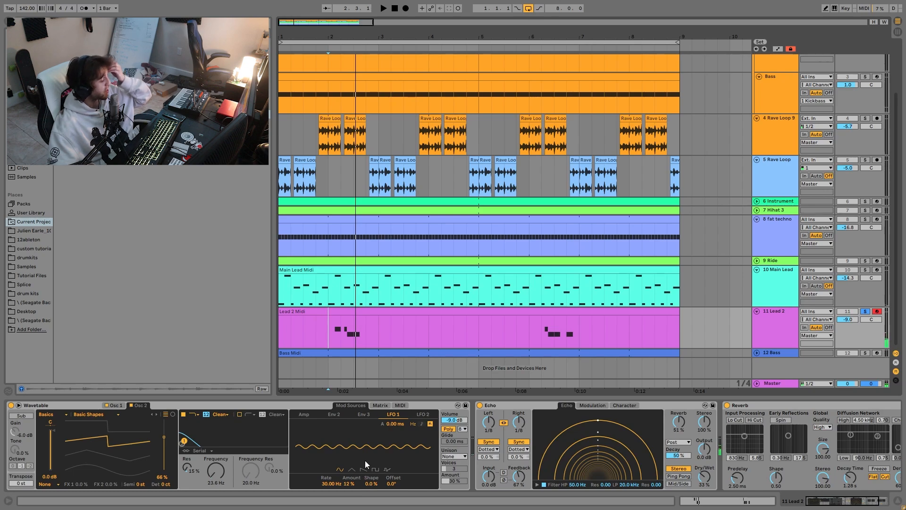
{"action": "left_click", "coordinate": [378, 405]}
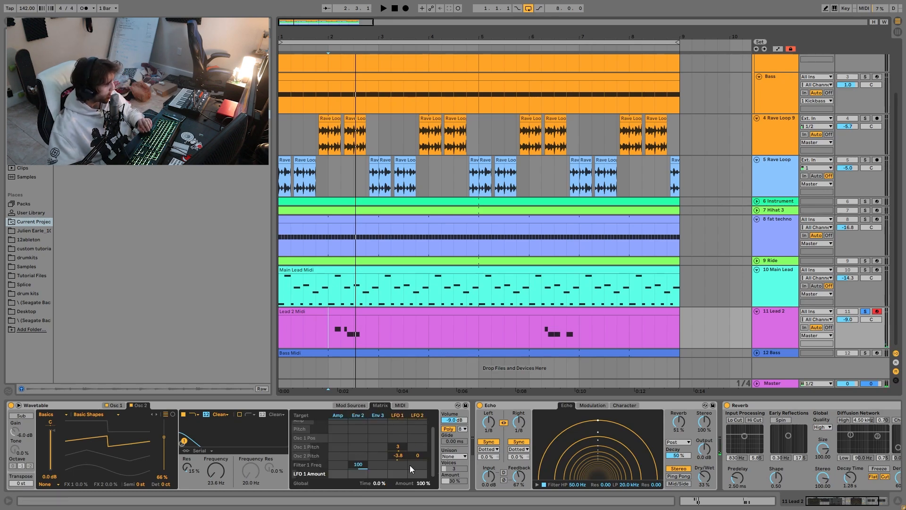
{"action": "left_click", "coordinate": [349, 405]}
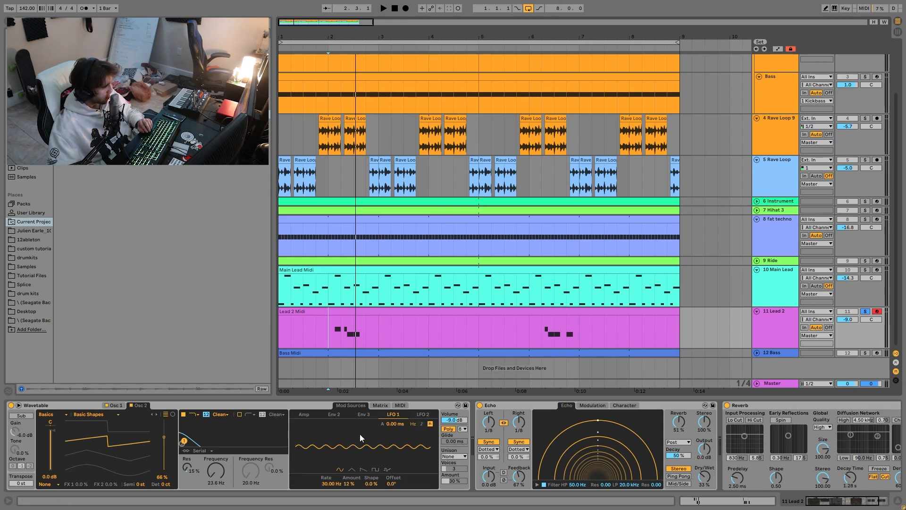
{"action": "key", "text": "space"}
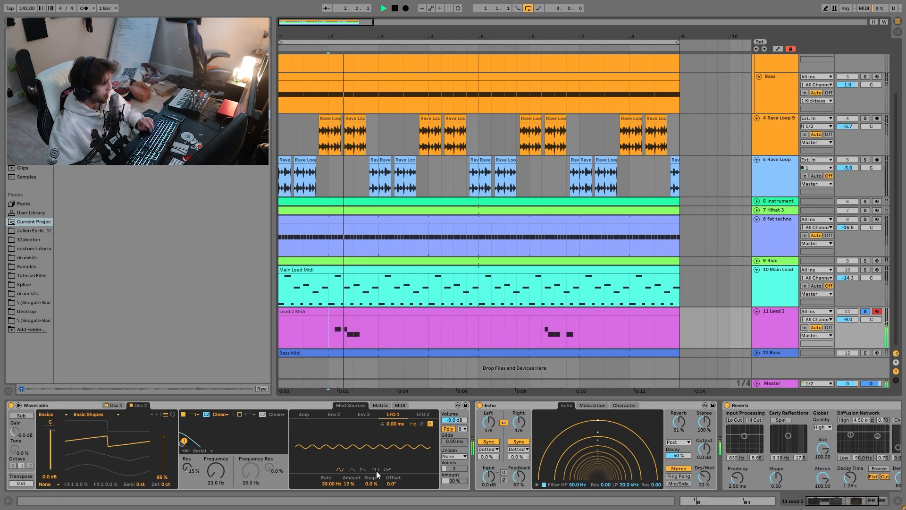
Play Lead 2 with Wavetable's LFO 1 amount at 100%, undo that change and play Lead 2 again.
{"action": "key", "text": "space"}
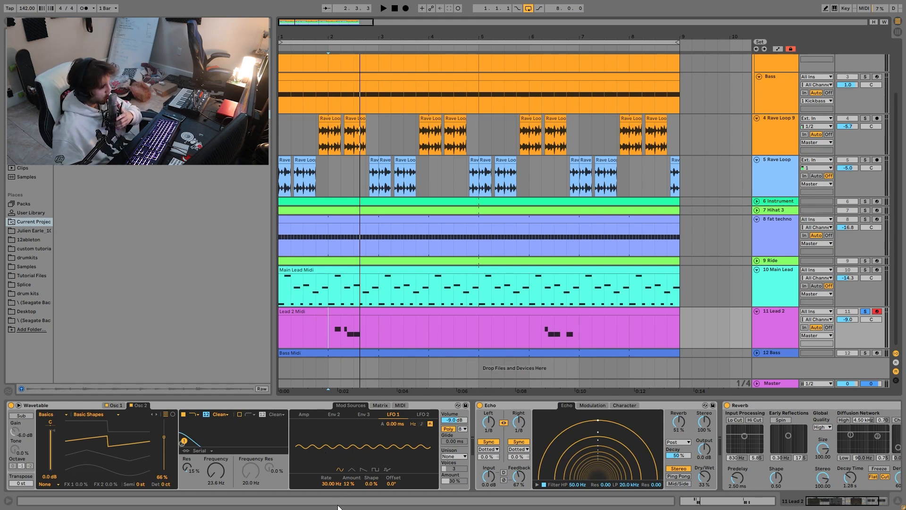
{"action": "key", "text": "space"}
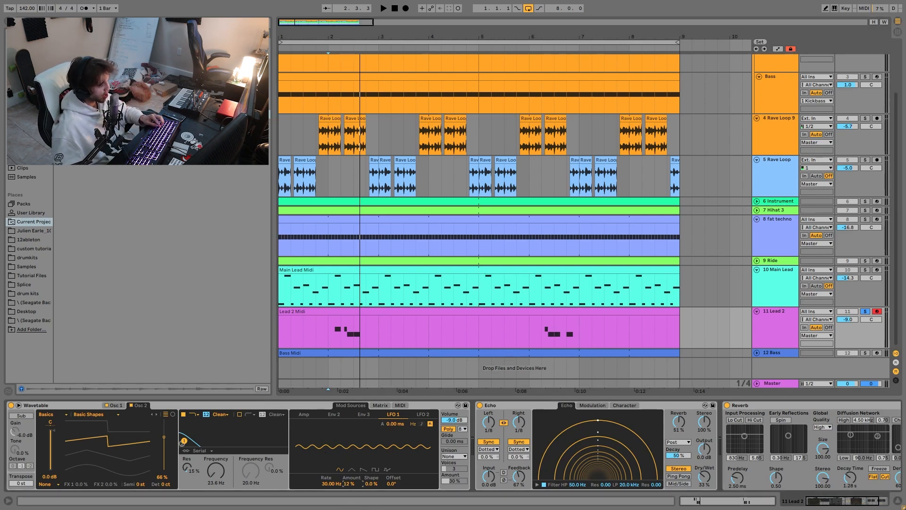
{"action": "left_click_drag", "start_coordinate": [350, 484], "coordinate": [356, 478]}
{"action": "key", "text": "space"}
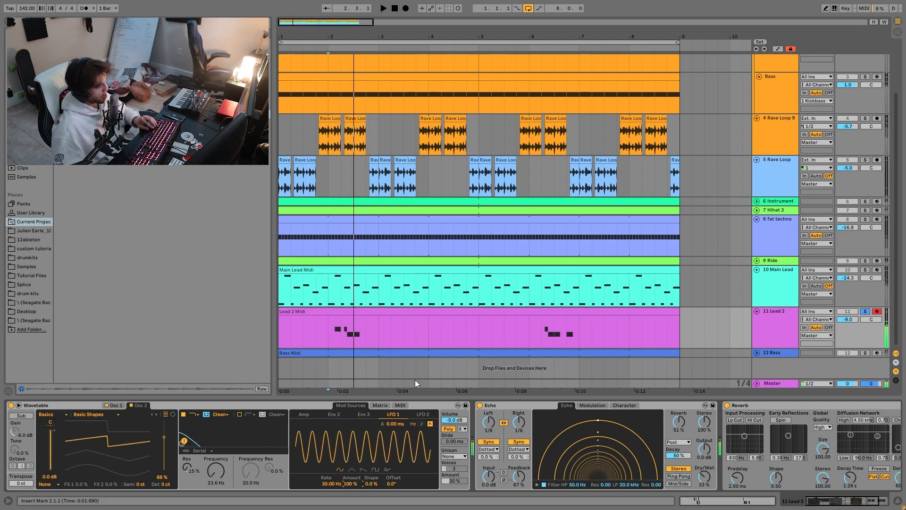
{"action": "key", "text": "ctrl+z"}
{"action": "key", "text": "space"}
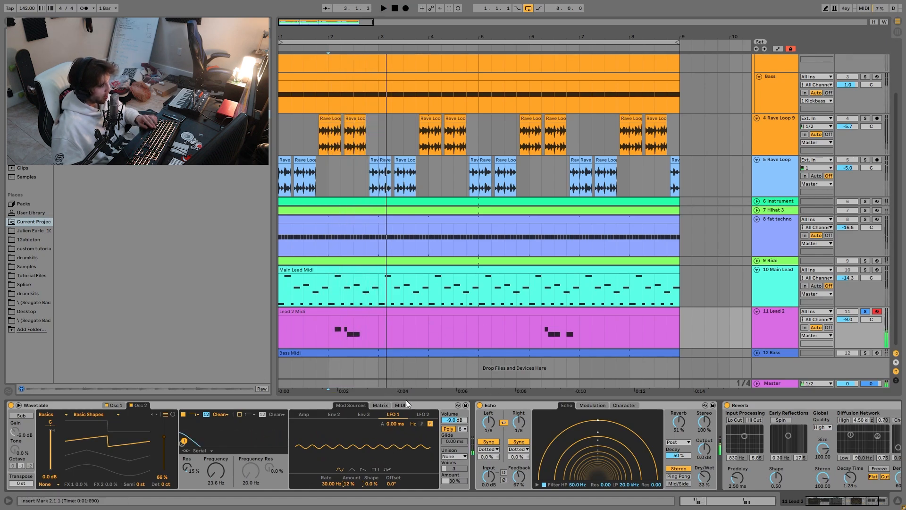
Solo and unfold track 12 Bass, add Main Lead to the solo and play both from bar 1.
{"action": "scroll", "coordinate": [383, 453], "scroll_direction": "right", "scroll_amount": 3}
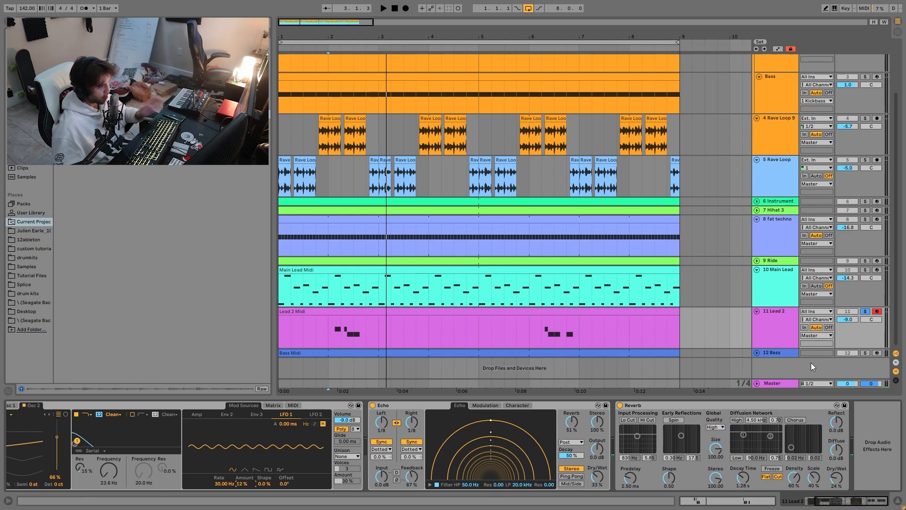
{"action": "left_click", "coordinate": [866, 350]}
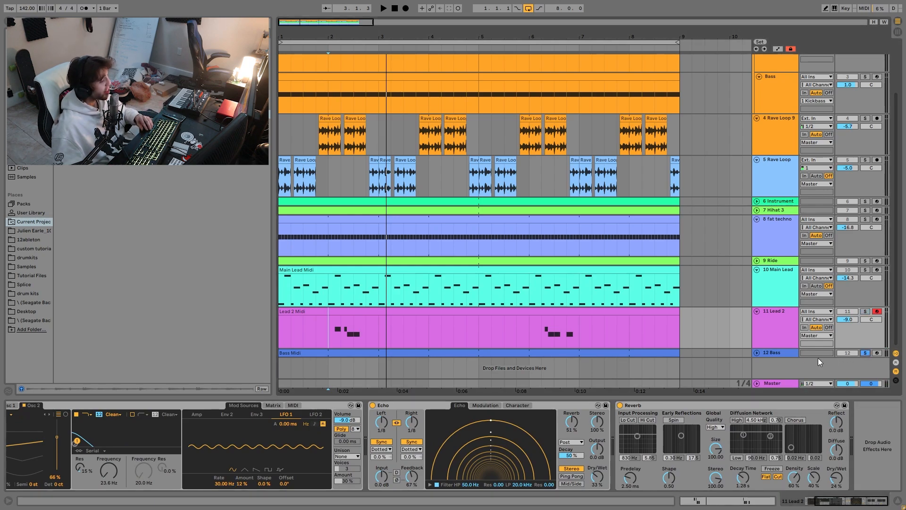
{"action": "left_click", "coordinate": [783, 352]}
{"action": "left_click", "coordinate": [757, 353]}
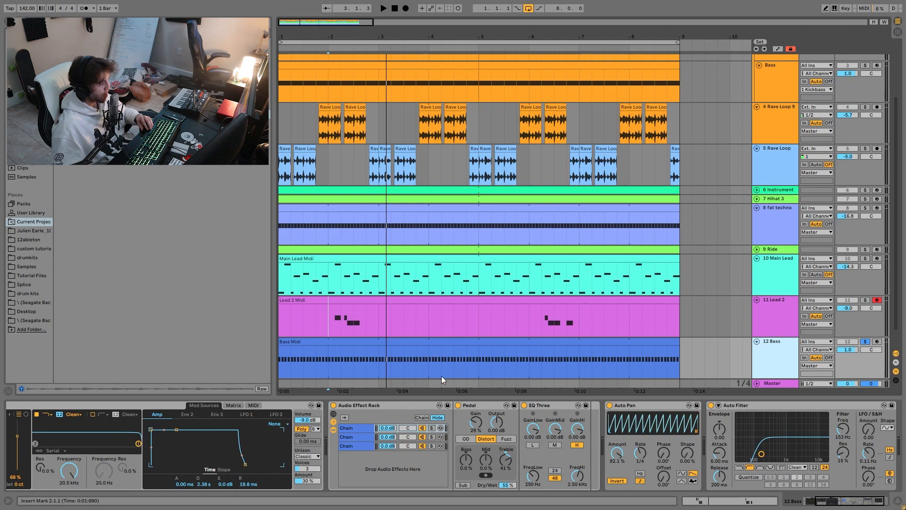
{"action": "left_click", "coordinate": [409, 341]}
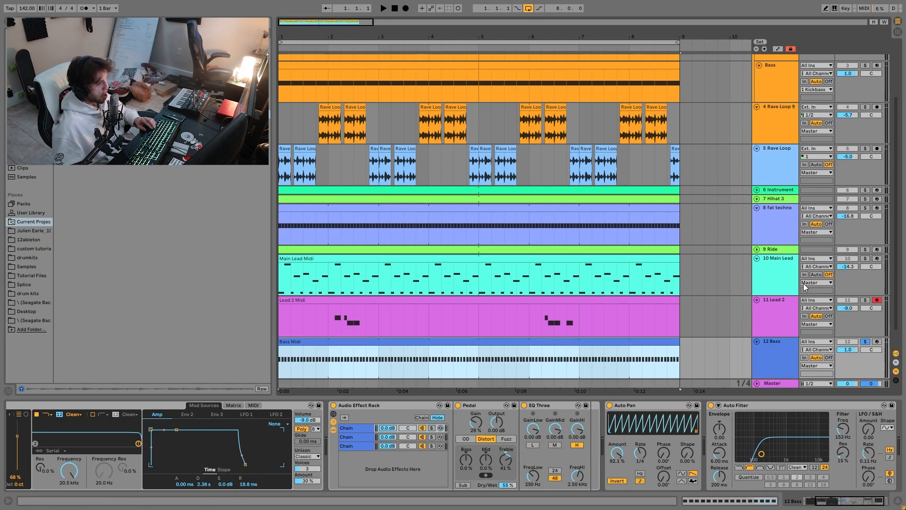
{"action": "left_click", "coordinate": [865, 258], "text": "ctrl"}
{"action": "key", "text": "space"}
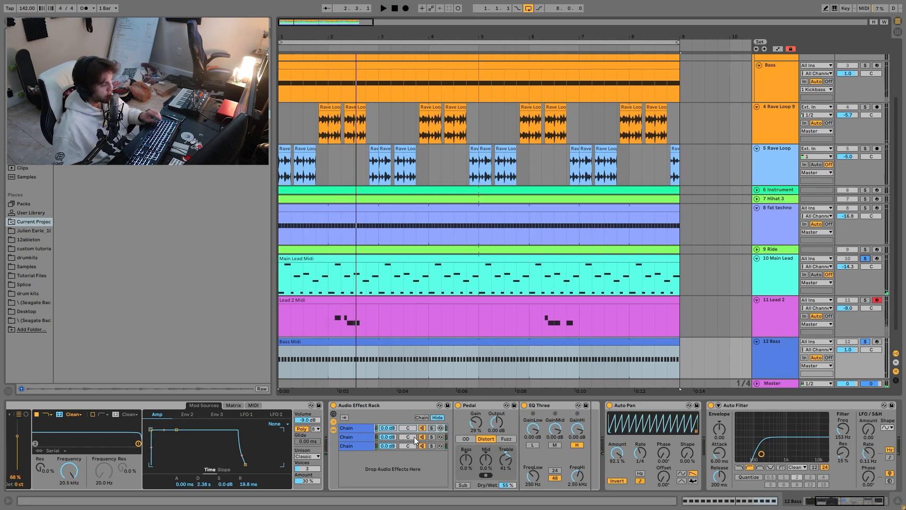
Select the second chain in Bass's Audio Effect Rack, clear the solos and play all tracks with Bass muted.
{"action": "left_click", "coordinate": [358, 437]}
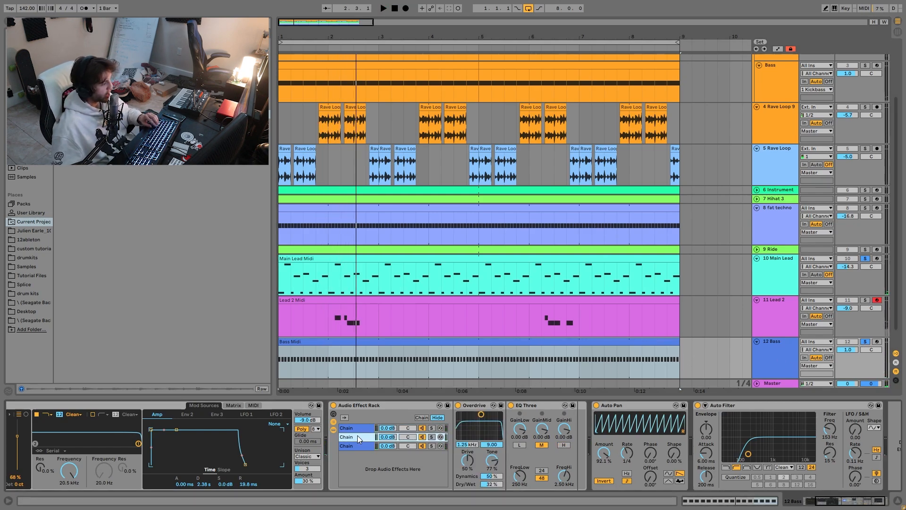
{"action": "left_click", "coordinate": [866, 342]}
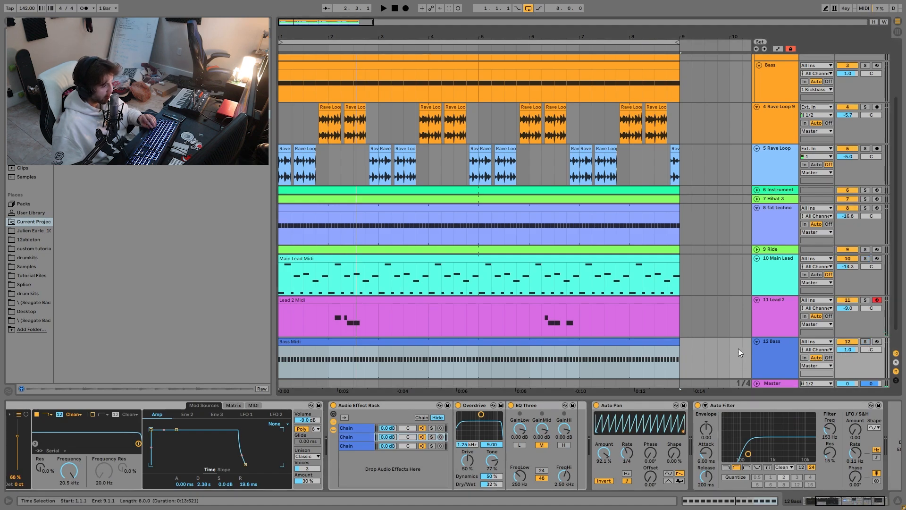
{"action": "left_click", "coordinate": [855, 341]}
{"action": "key", "text": "space"}
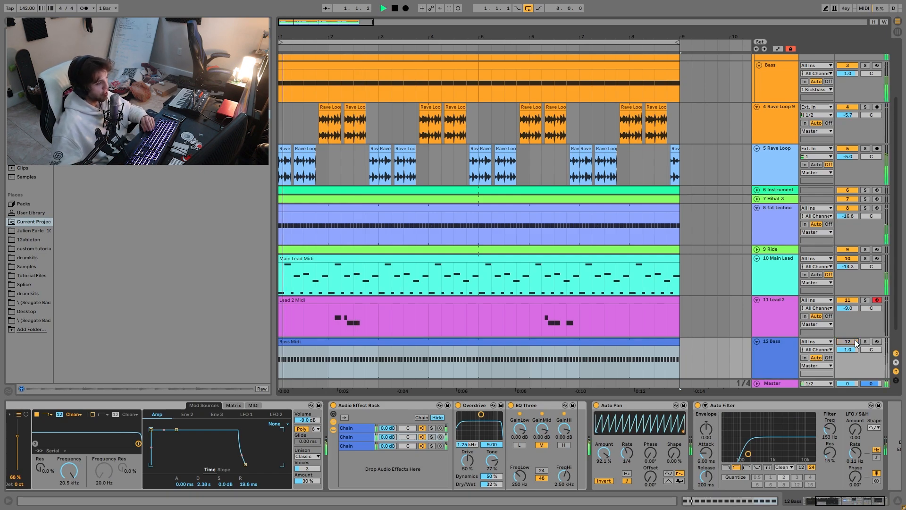
{"action": "left_click", "coordinate": [788, 340]}
{"action": "key", "text": "space"}
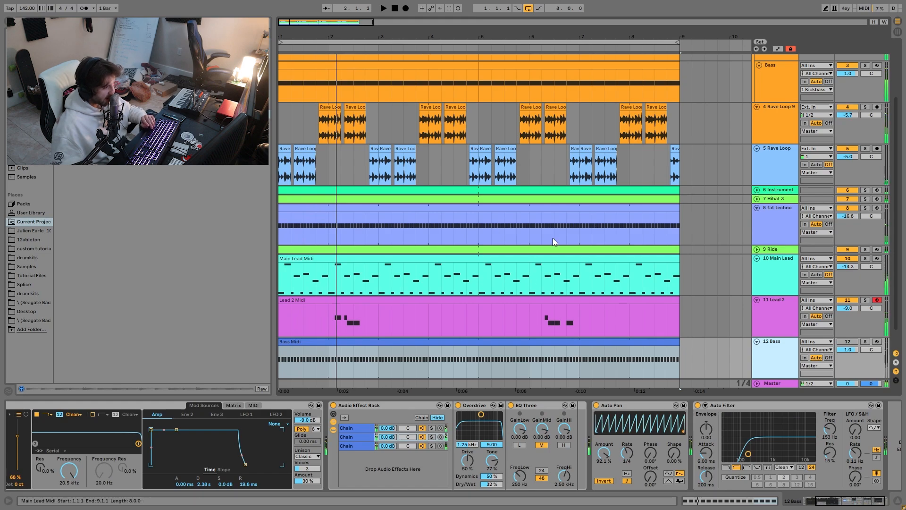
{"action": "key", "text": "space"}
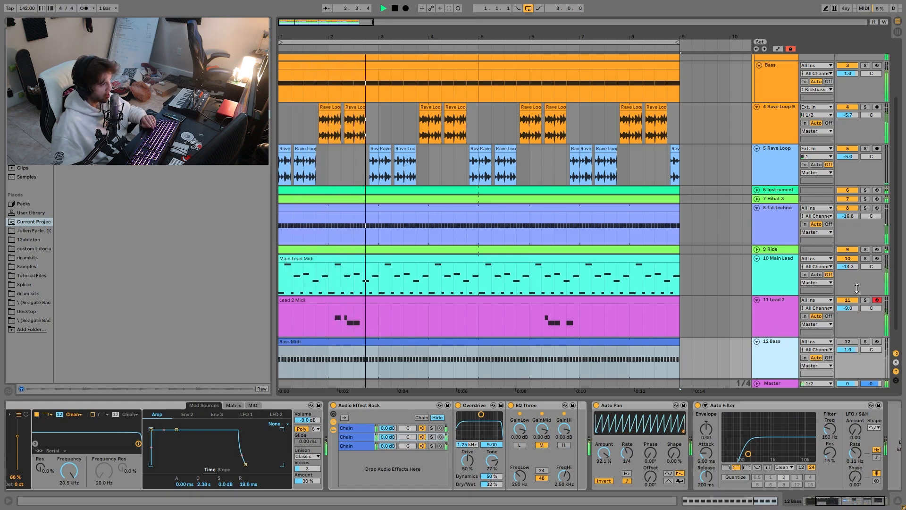
{"action": "key", "text": "space"}
Play Main Lead soloed, add Bass to the solo, and clear the solos to hear all tracks with Bass active.
{"action": "left_click", "coordinate": [866, 259]}
{"action": "key", "text": "space"}
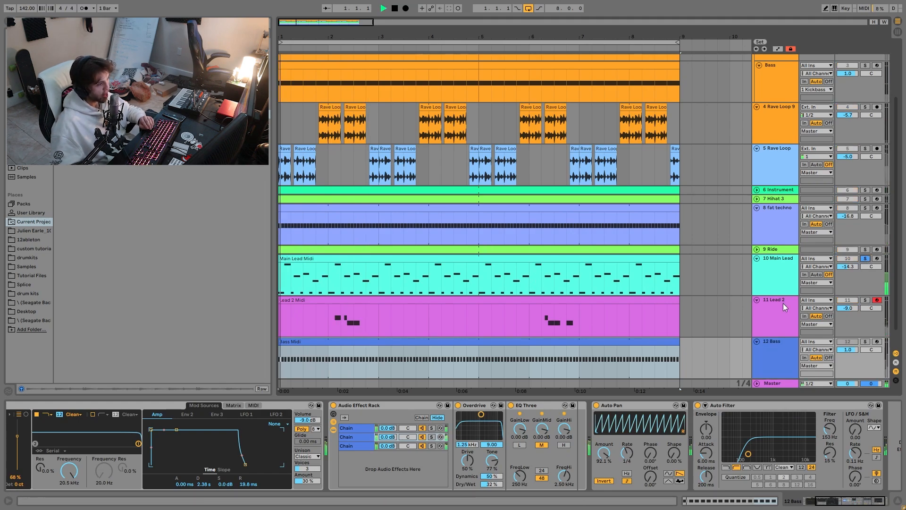
{"action": "left_click", "coordinate": [865, 343], "text": "ctrl"}
{"action": "left_click", "coordinate": [866, 343]}
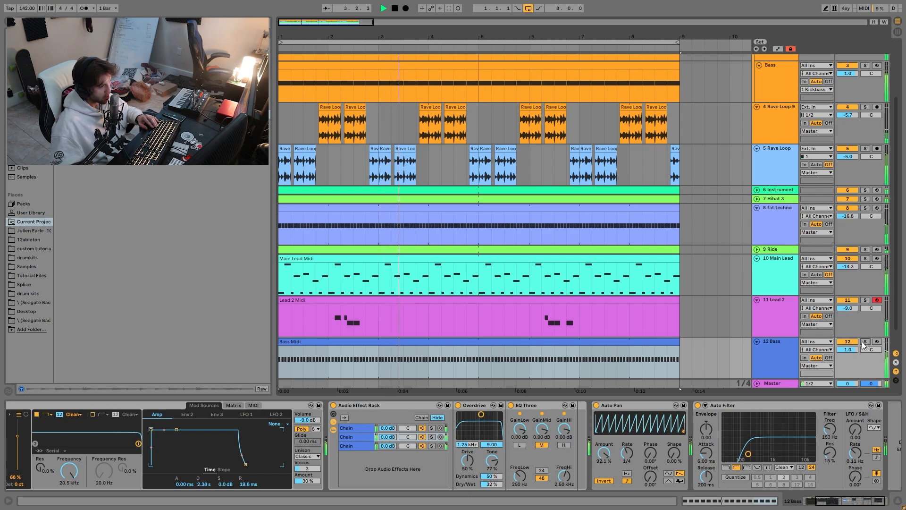
Solo track 12 Bass and open its Bass Midi clip to examine the note pattern.
{"action": "left_click", "coordinate": [782, 343]}
{"action": "left_click", "coordinate": [864, 342]}
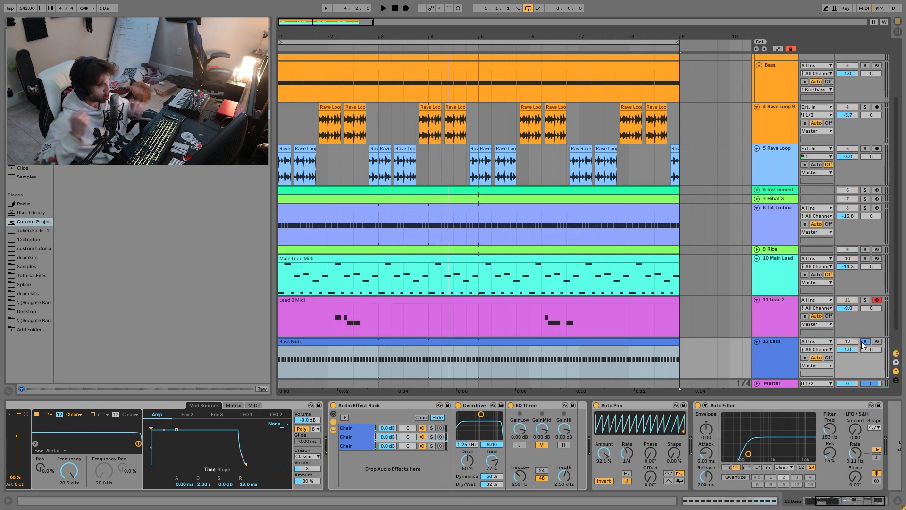
{"action": "double_click", "coordinate": [635, 341]}
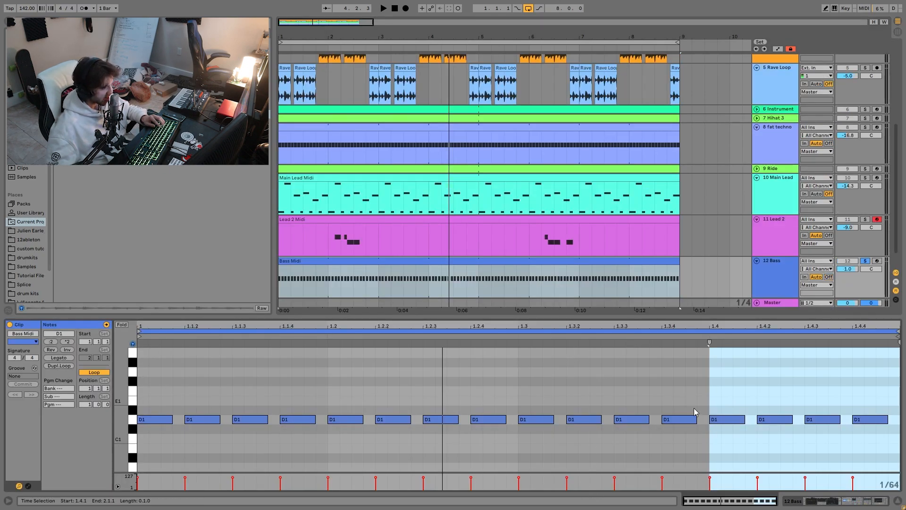
Review Bass's Wavetable settings, and solo and play the Audio Effect Rack's first chain with the Pedal.
{"action": "left_click", "coordinate": [779, 271]}
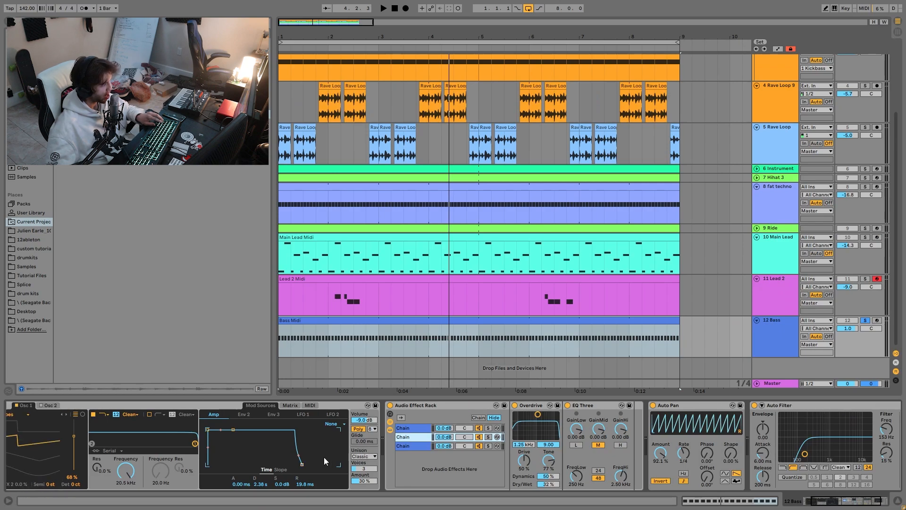
{"action": "scroll", "coordinate": [324, 457], "scroll_direction": "left", "scroll_amount": 3}
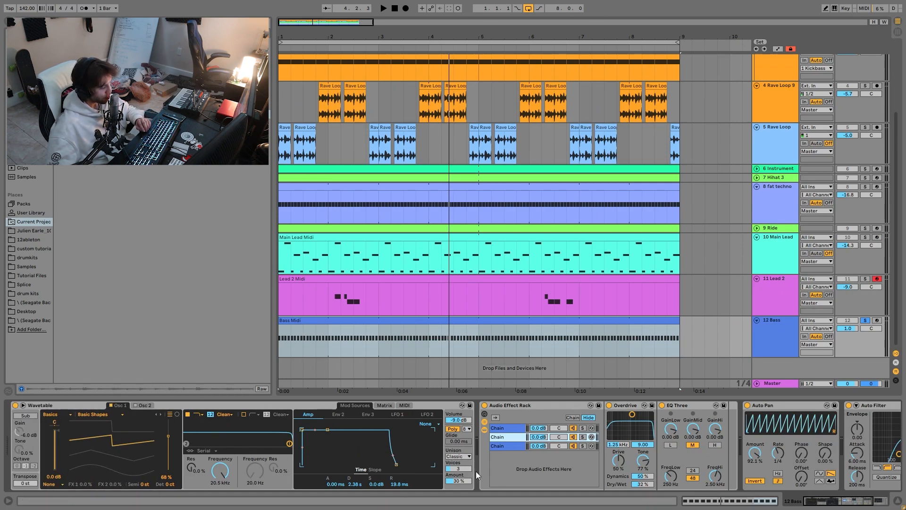
{"action": "scroll", "coordinate": [401, 453], "scroll_direction": "right", "scroll_amount": 5}
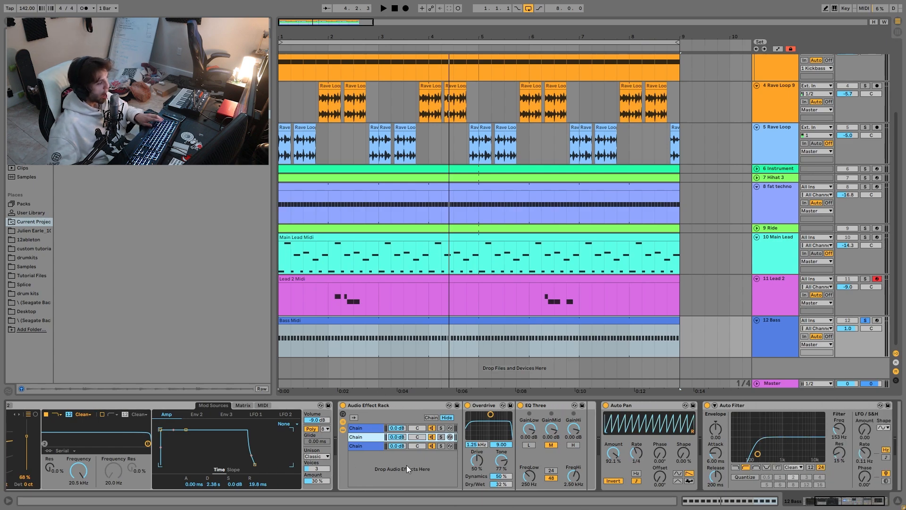
{"action": "left_click", "coordinate": [441, 427]}
{"action": "key", "text": "space"}
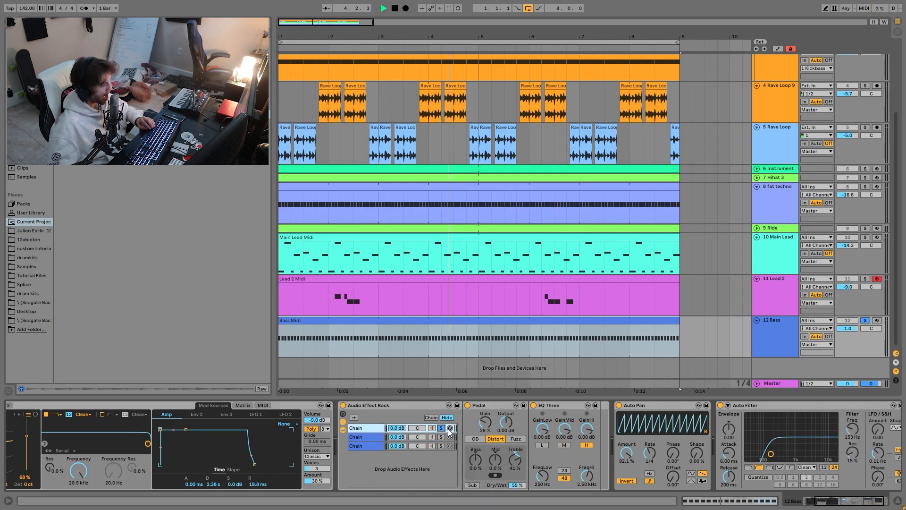
{"action": "key", "text": "space"}
{"action": "key", "text": "space"}
{"action": "key", "text": "space"}
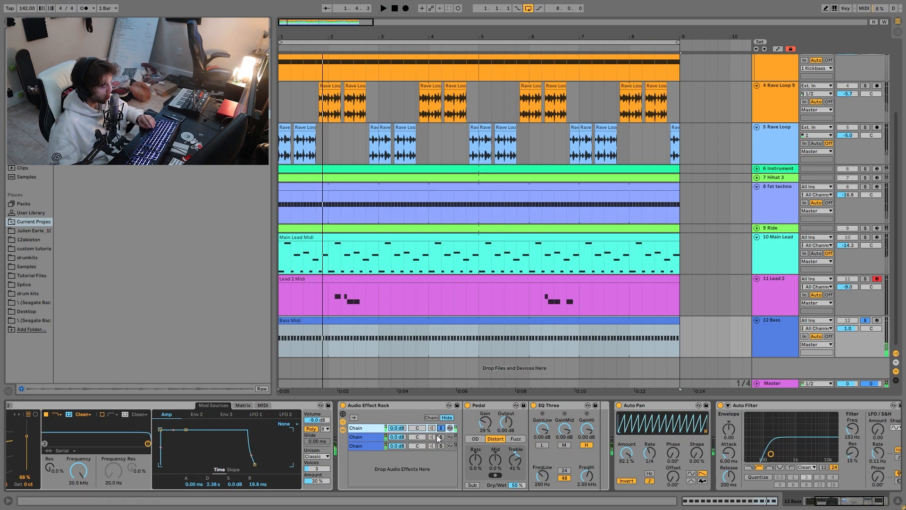
Solo and play the Audio Effect Rack's second chain with the Overdrive.
{"action": "left_click", "coordinate": [438, 436]}
{"action": "key", "text": "space"}
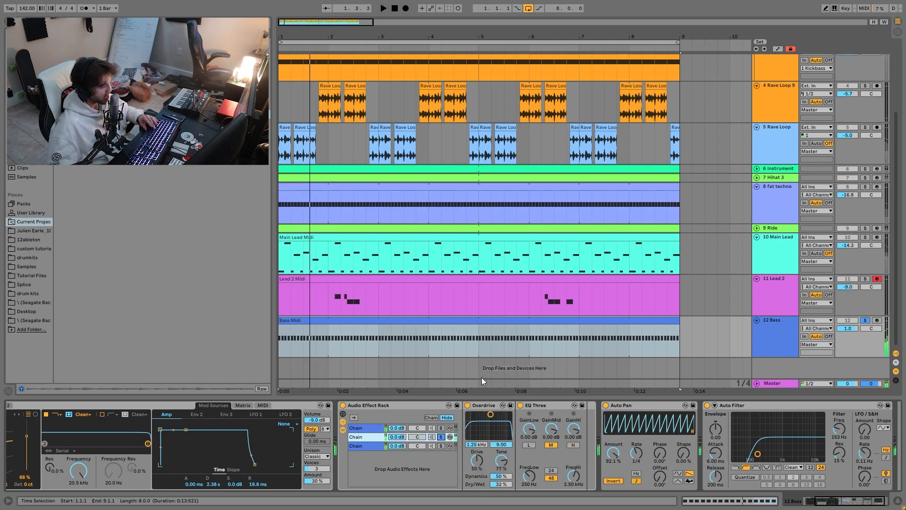
{"action": "key", "text": "space"}
Solo and play the rack's third chain with only EQ Three, and unsolo it to hear all three chains together.
{"action": "left_click", "coordinate": [442, 445]}
{"action": "key", "text": "space"}
{"action": "key", "text": "space"}
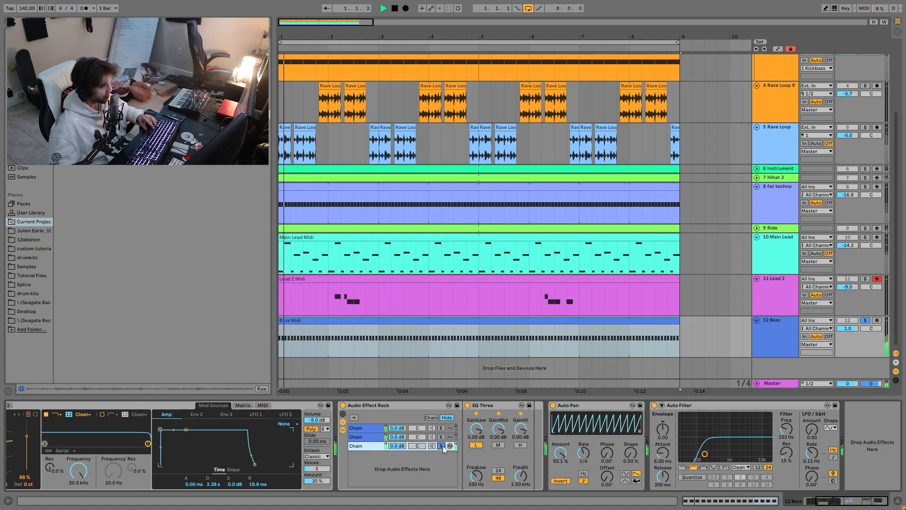
{"action": "left_click", "coordinate": [441, 445]}
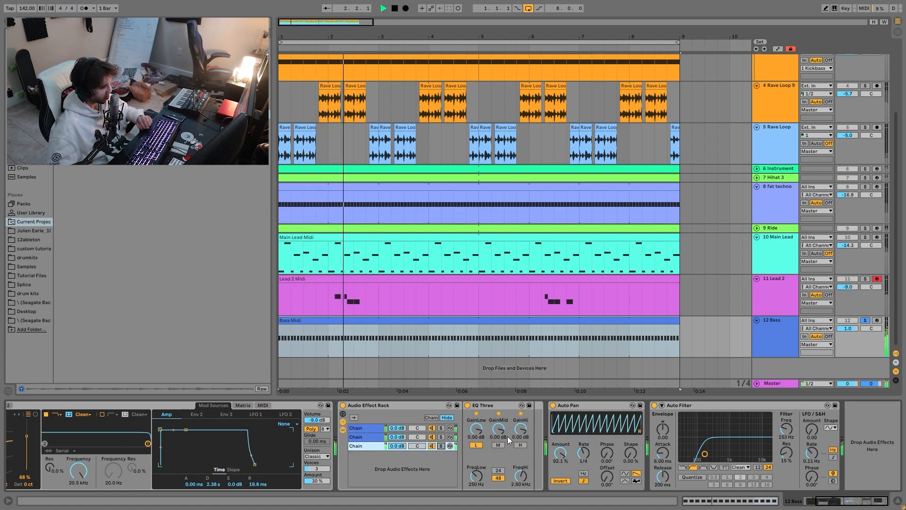
{"action": "key", "text": "space"}
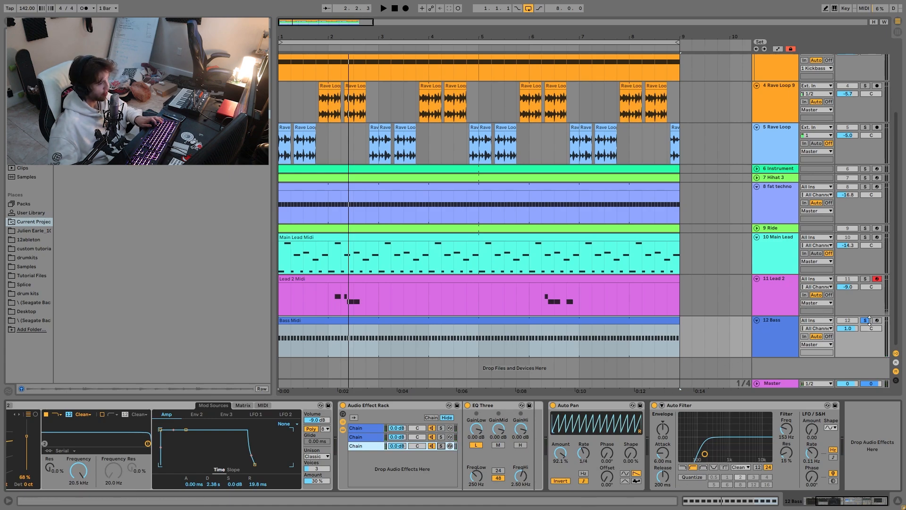
Play the soloed Bass together with the Kickbass group, and clear the solos to play all tracks.
{"action": "scroll", "coordinate": [865, 213], "scroll_direction": "up", "scroll_amount": 4}
{"action": "key", "text": "space"}
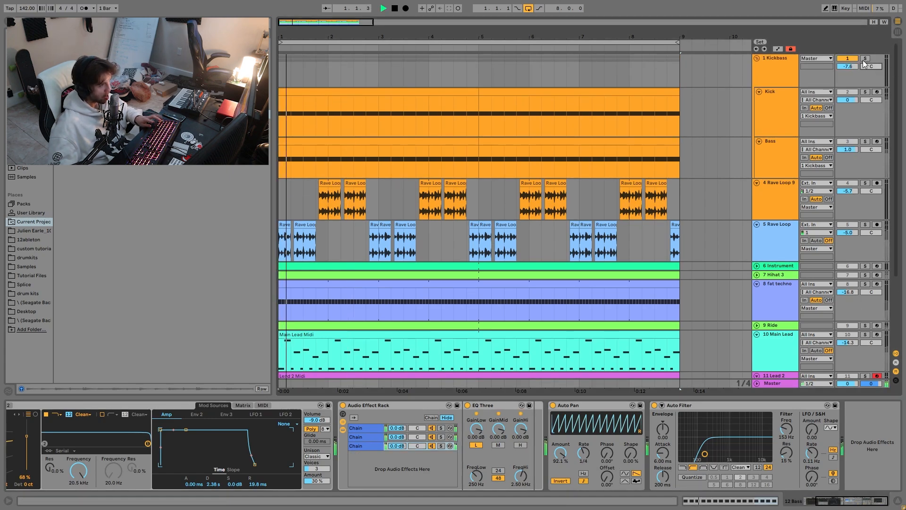
{"action": "scroll", "coordinate": [847, 148], "scroll_direction": "down", "scroll_amount": 2}
{"action": "scroll", "coordinate": [847, 148], "scroll_direction": "down", "scroll_amount": 2}
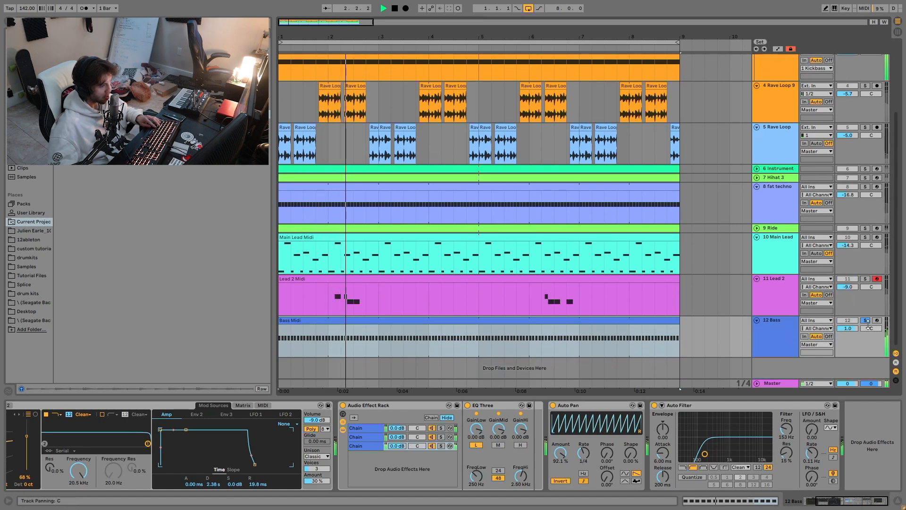
{"action": "key", "text": "space"}
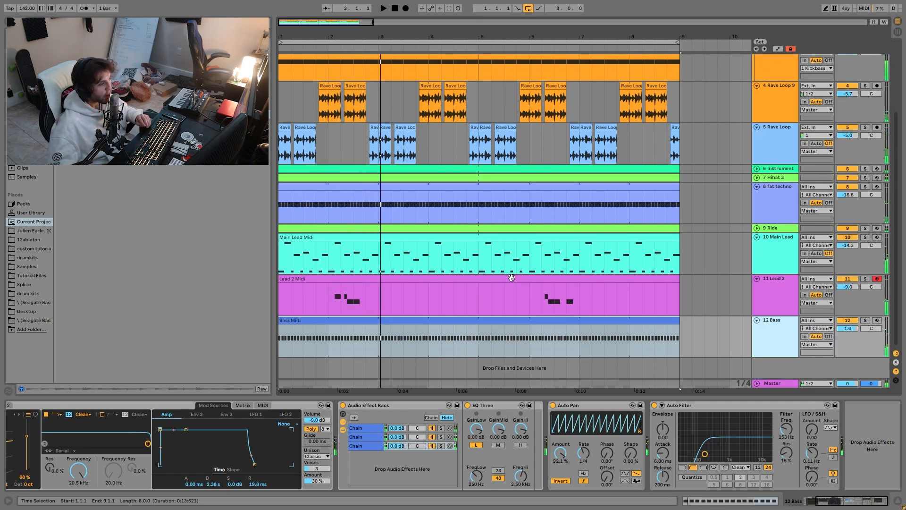
Mute Lead 2 and track 12 Bass, select Main Lead and play the remaining tracks from bar 1.
{"action": "left_click", "coordinate": [848, 278]}
{"action": "left_click", "coordinate": [848, 320]}
{"action": "key", "text": "space"}
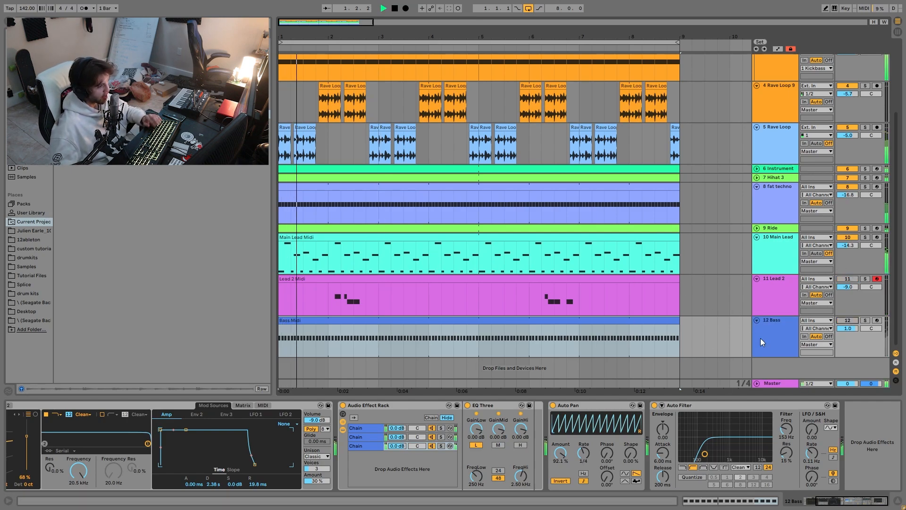
{"action": "left_click", "coordinate": [781, 265]}
{"action": "key", "text": "space"}
{"action": "key", "text": "space"}
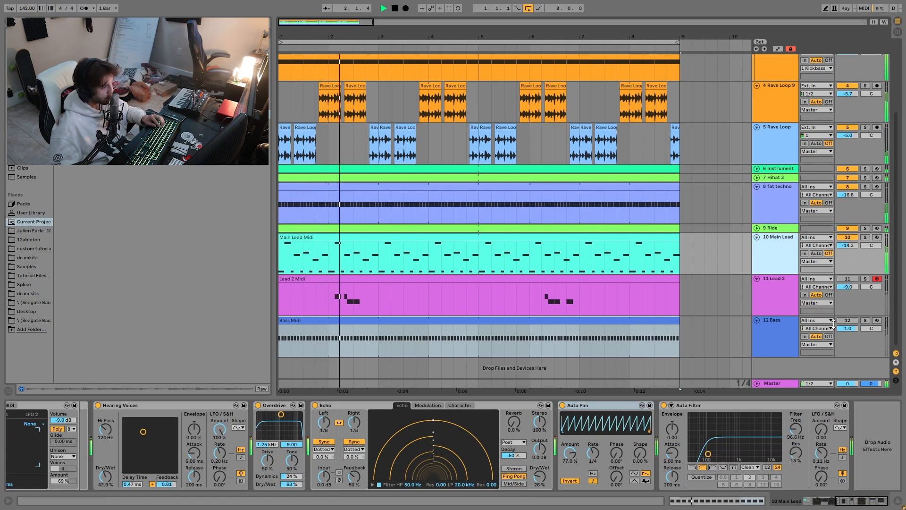
{"action": "key", "text": "space"}
Reactivate track 12 Bass and Lead 2, select Bass and play the full arrangement from bar 1.
{"action": "left_click", "coordinate": [851, 322]}
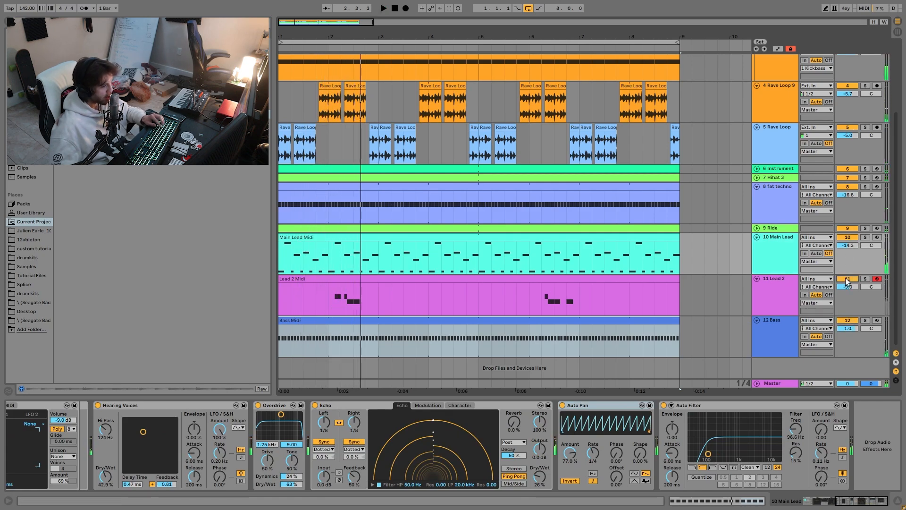
{"action": "left_click", "coordinate": [850, 279]}
{"action": "key", "text": "space"}
{"action": "left_click", "coordinate": [783, 325]}
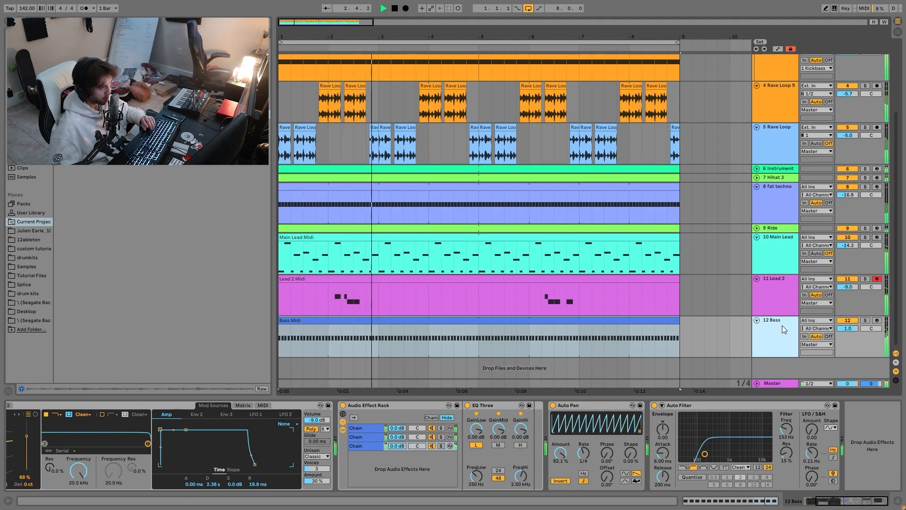
{"action": "key", "text": "space"}
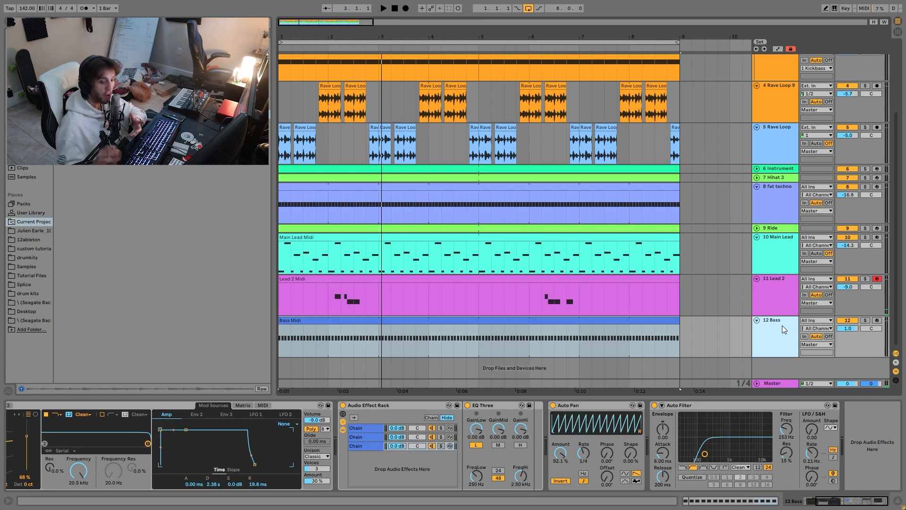
{"action": "key", "text": "space"}
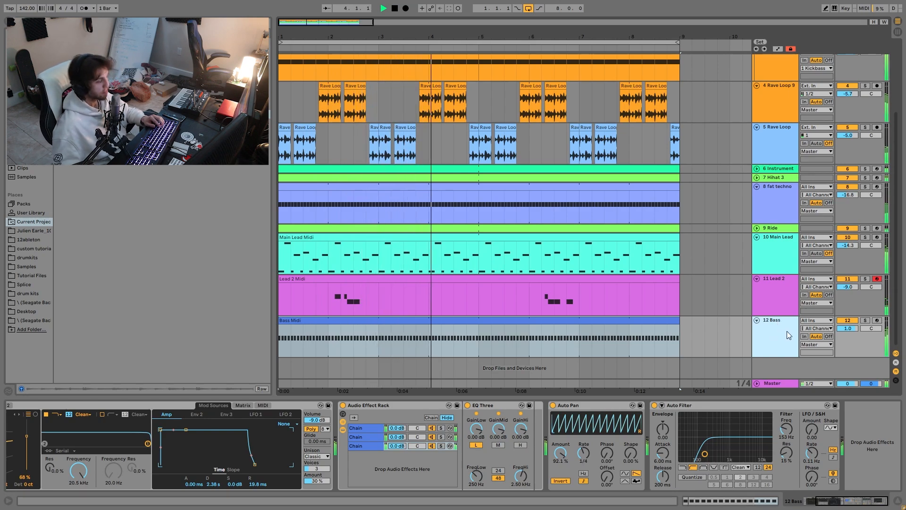
{"action": "key", "text": "space"}
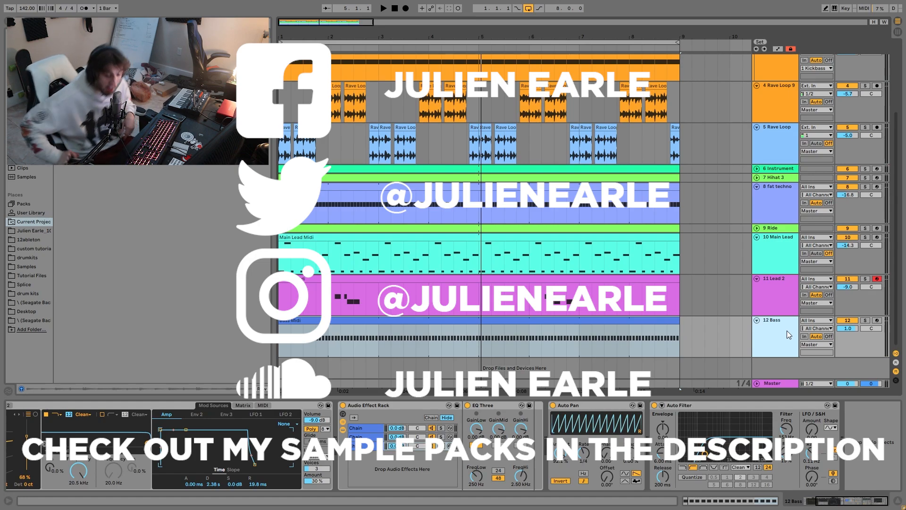
Look over the arrangement's tracks and select the Main Lead track.
{"action": "scroll", "coordinate": [740, 219], "scroll_direction": "up", "scroll_amount": 4}
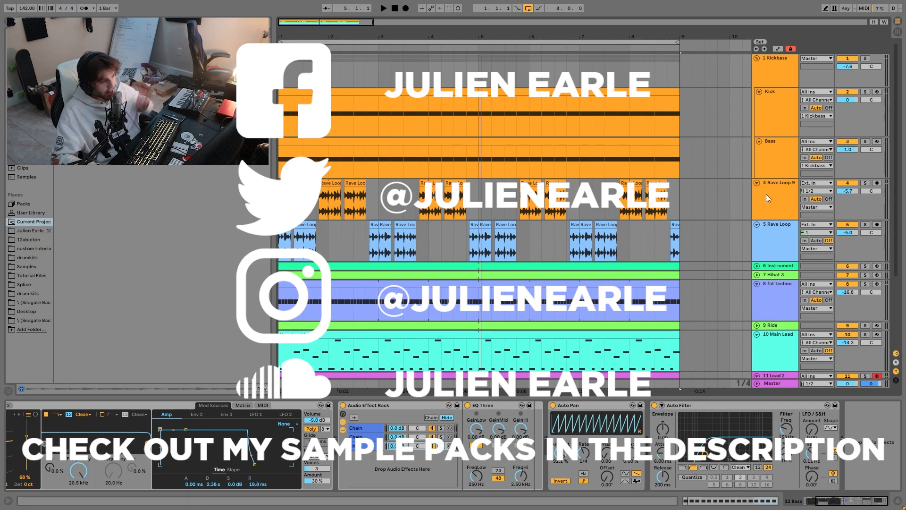
{"action": "scroll", "coordinate": [772, 240], "scroll_direction": "down", "scroll_amount": 3}
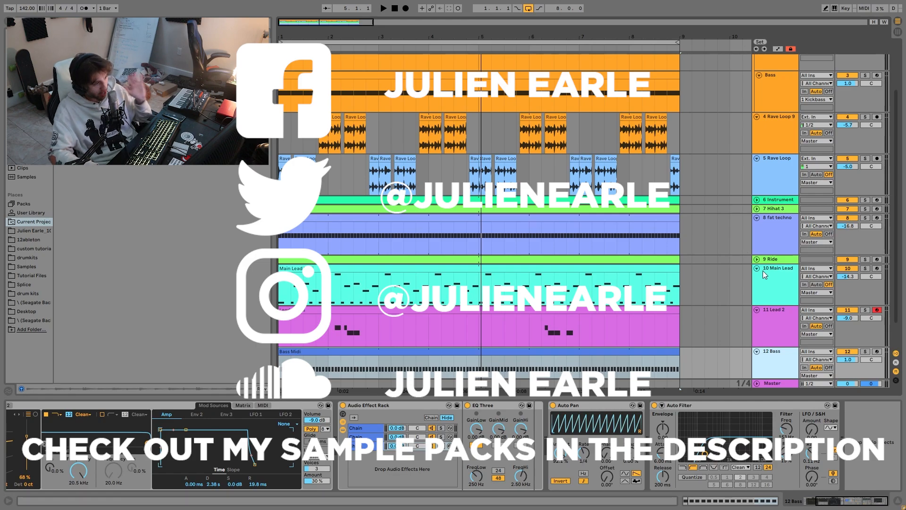
{"action": "left_click", "coordinate": [775, 274]}
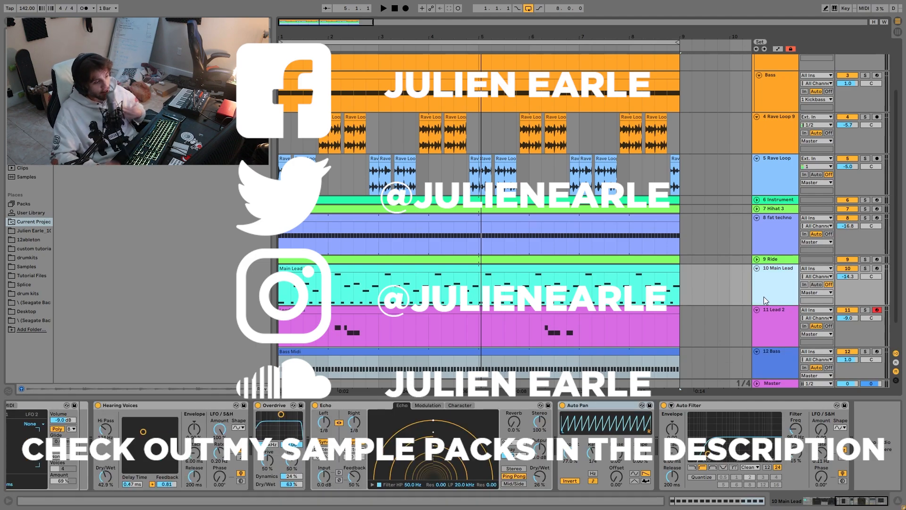